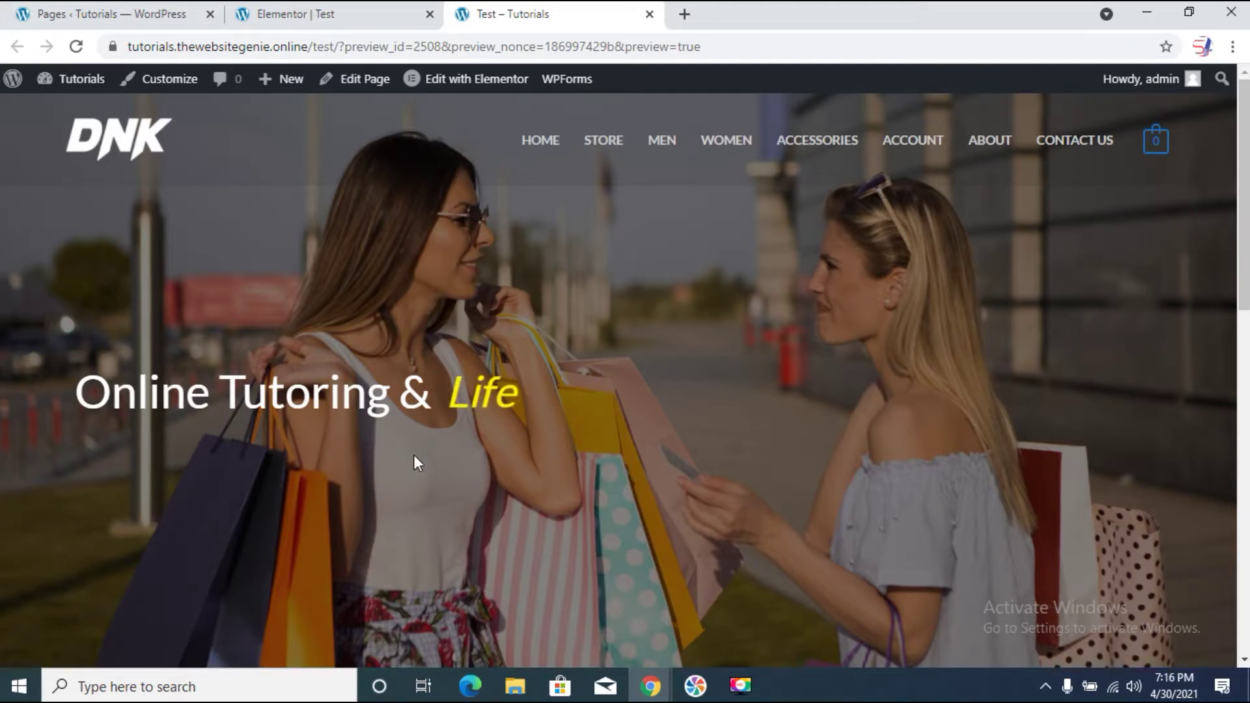
Step: Examine the overlapping blue text box and background image section in both the page preview and the editor
left_click_drag(1244, 238, 1243, 425)
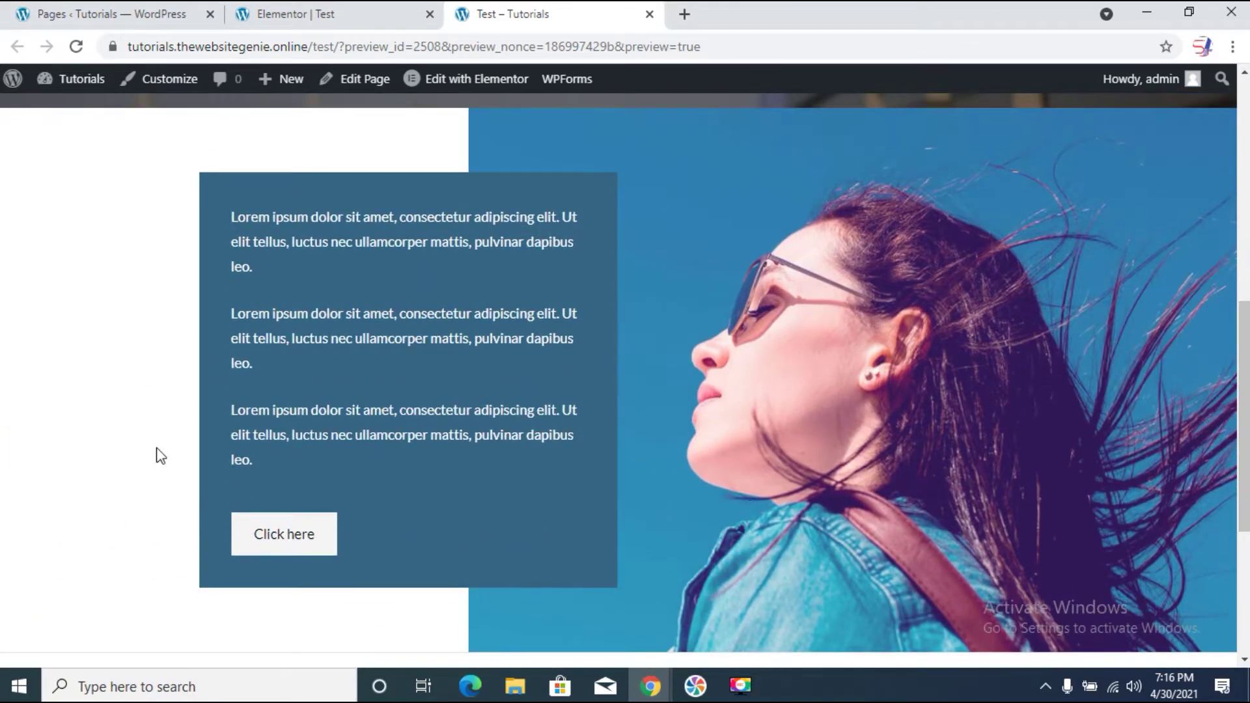
left_click(312, 18)
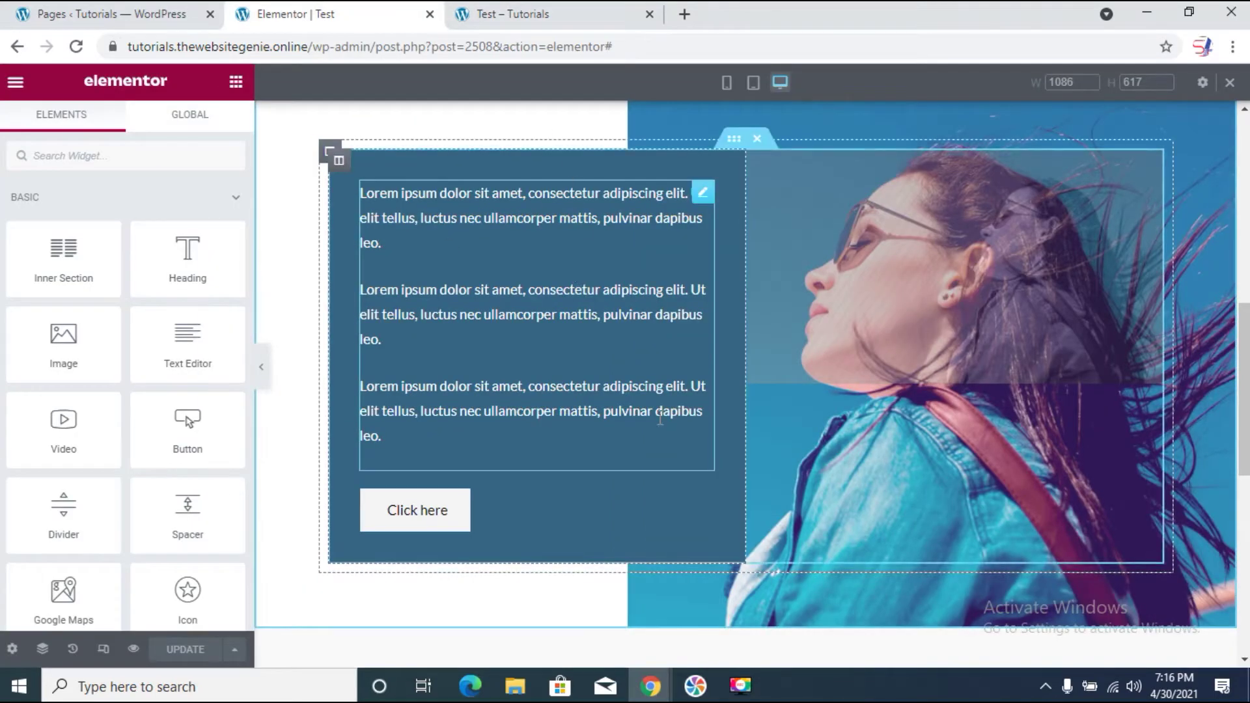
scroll(1243, 429, "up", 1)
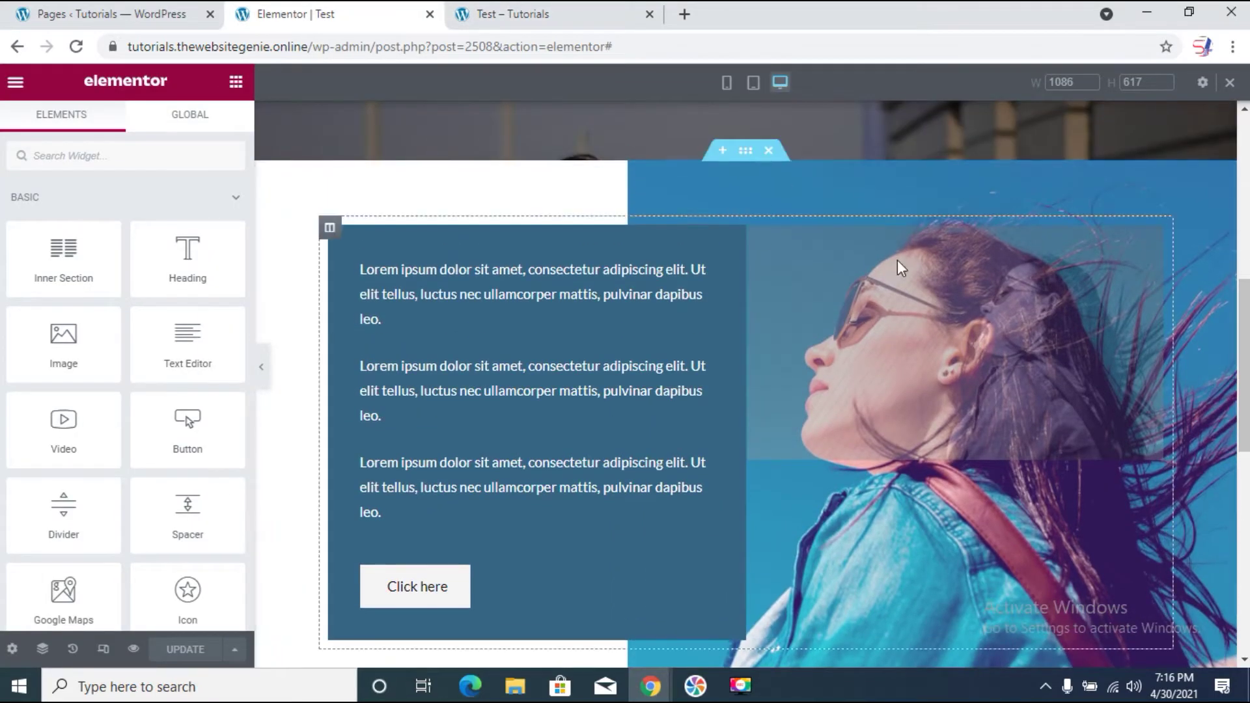
left_click(521, 21)
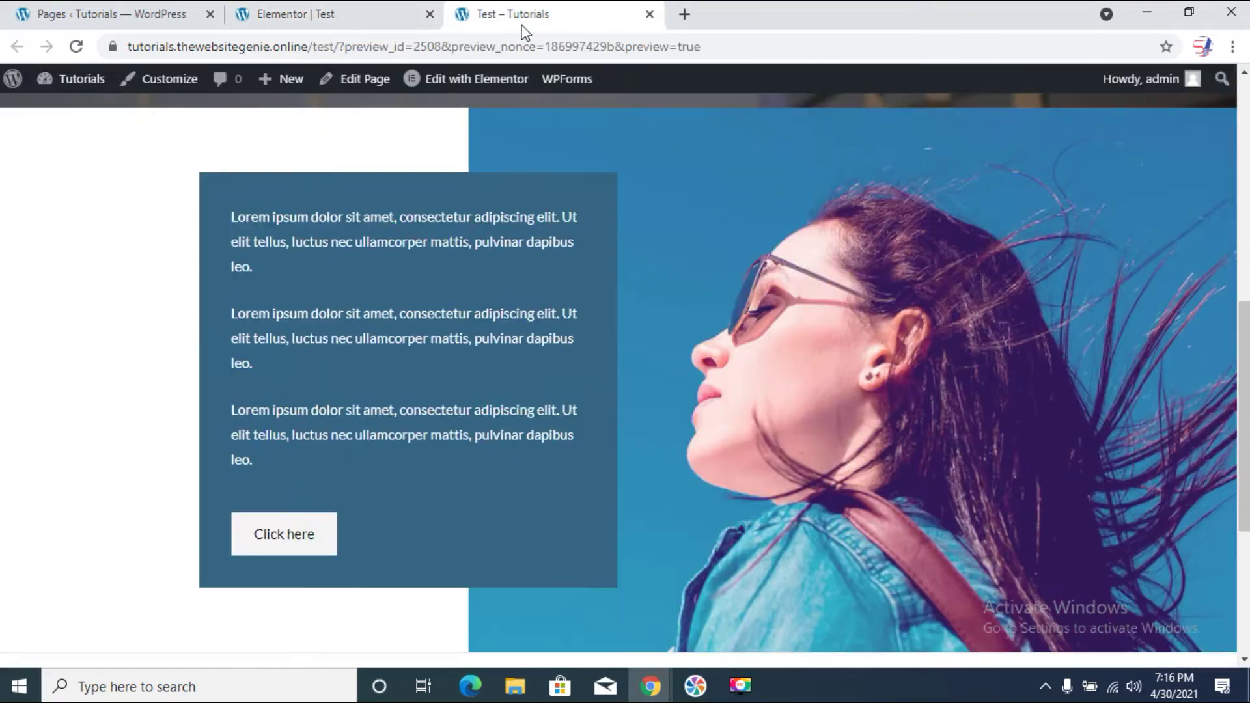
left_click(312, 14)
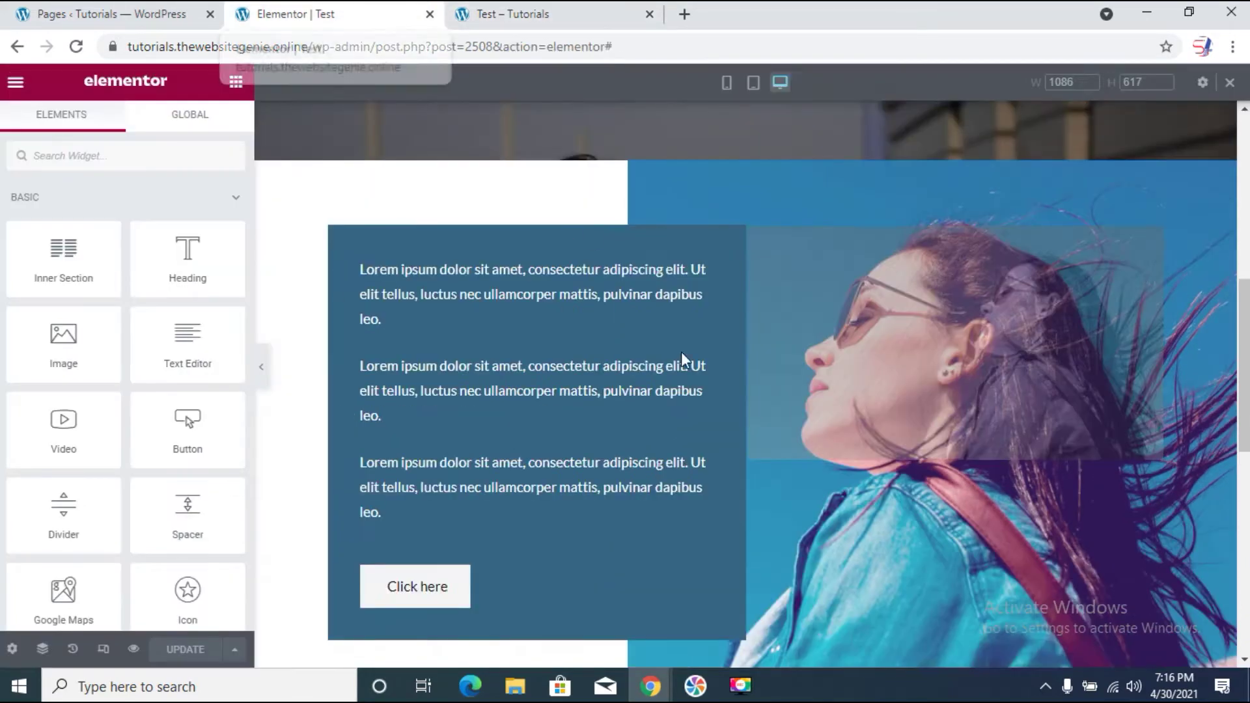
Step: Add a single-column section below the existing image section and set its top and bottom margins to 100 px
scroll(1126, 508, "down", 6)
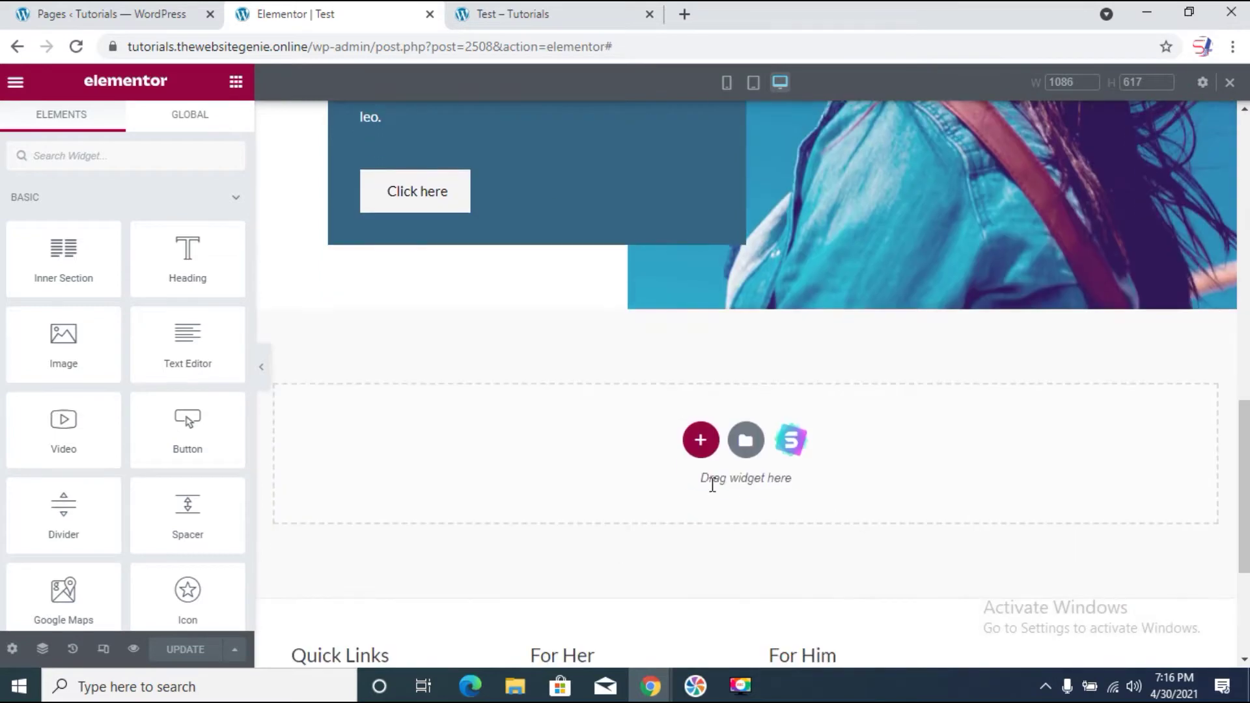
left_click(701, 442)
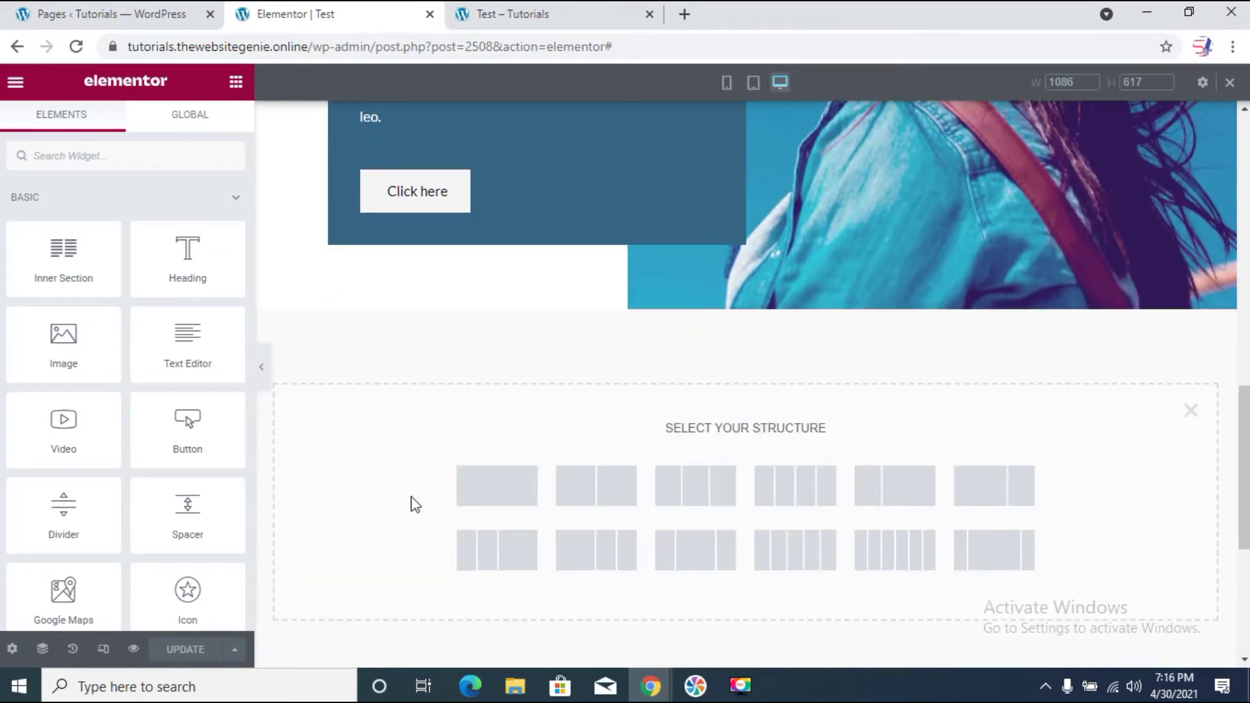
left_click(497, 498)
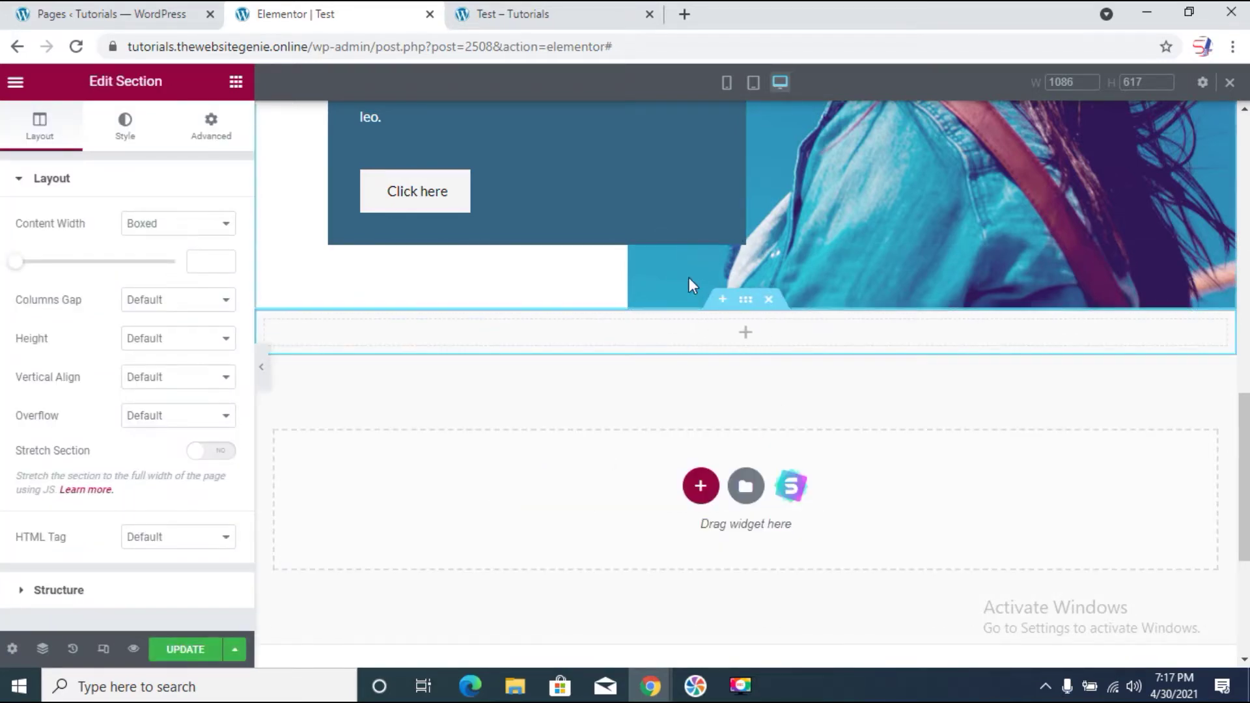
left_click(200, 145)
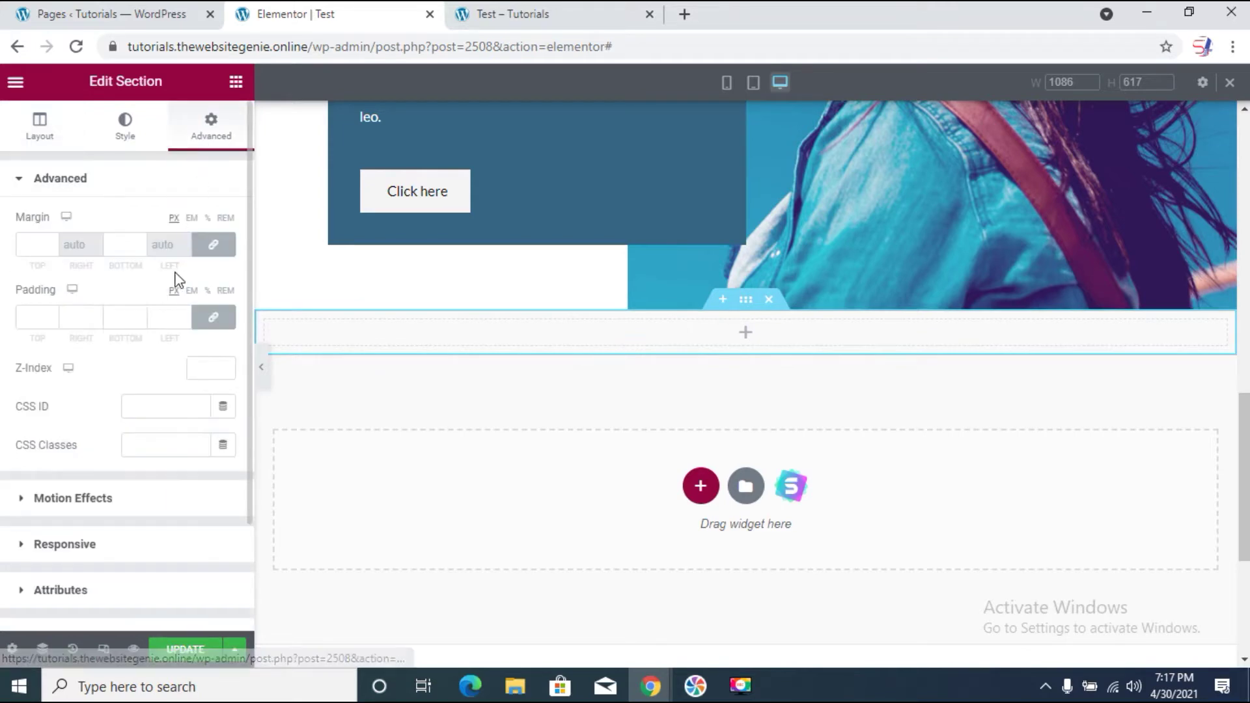
left_click(32, 247)
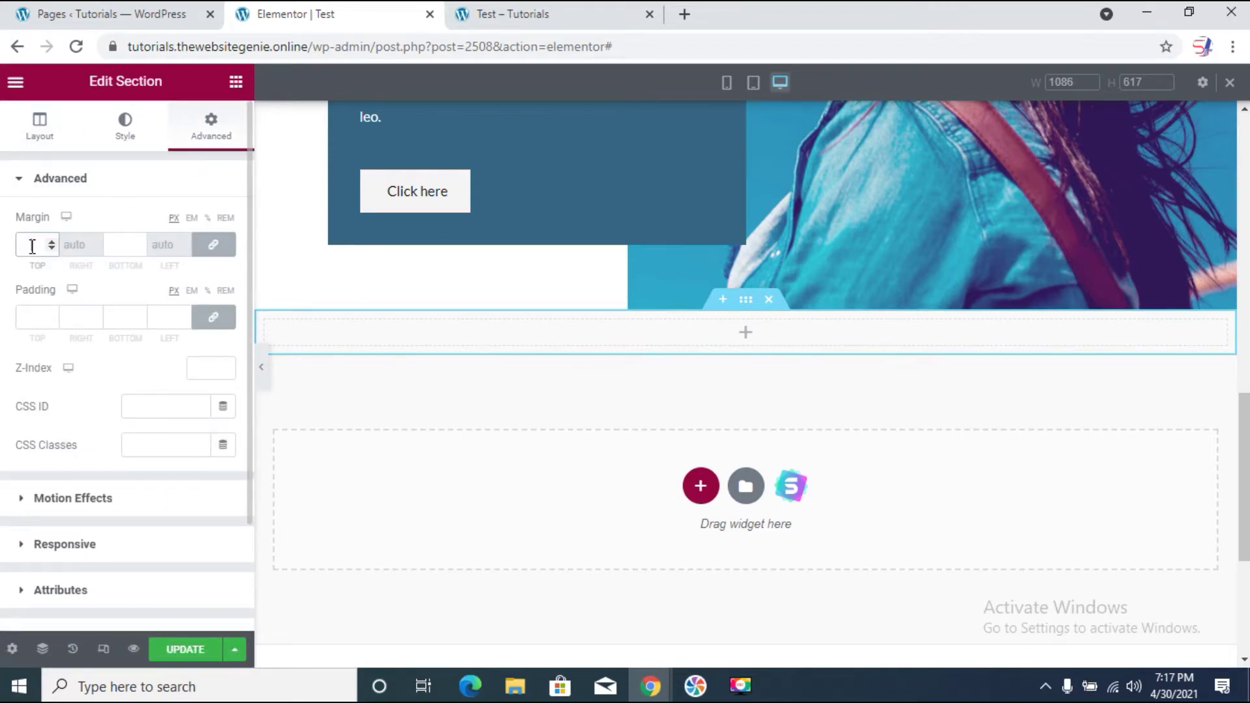
type("100")
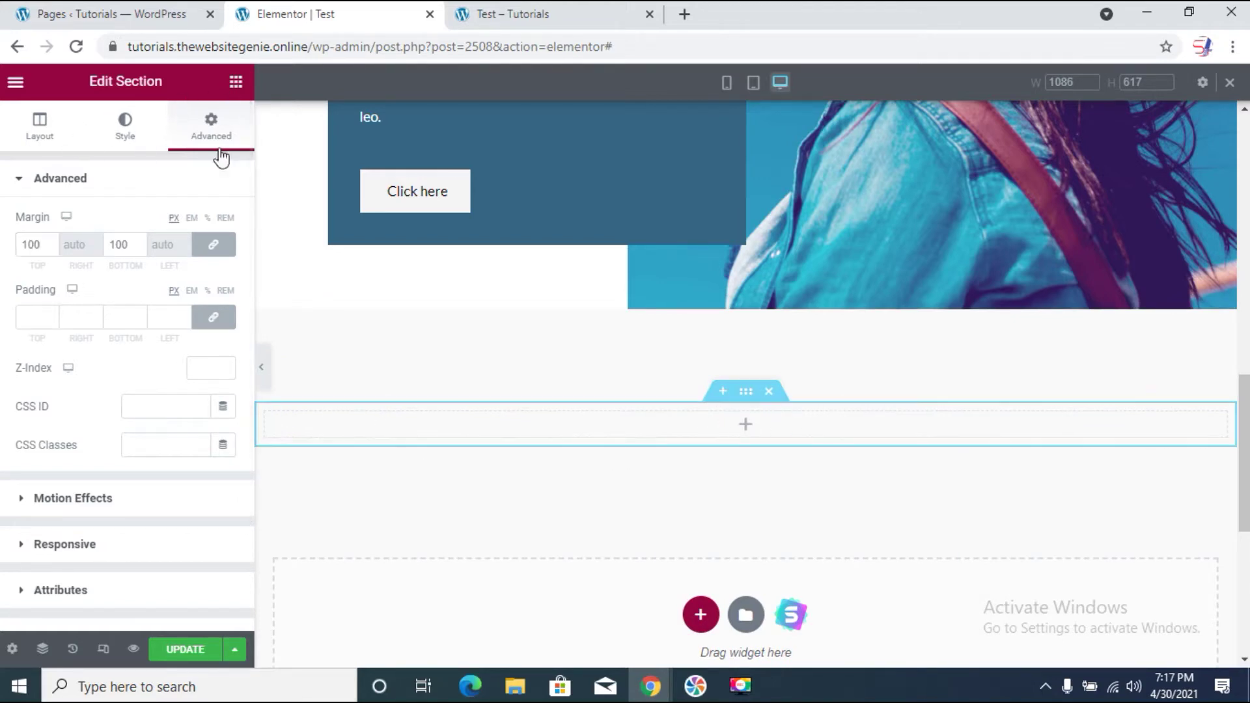
Step: Place an Inner Section widget inside the new section and set its columns gap to No Gap
left_click(234, 82)
left_click_drag(92, 282, 692, 430)
left_click_drag(521, 511, 534, 508)
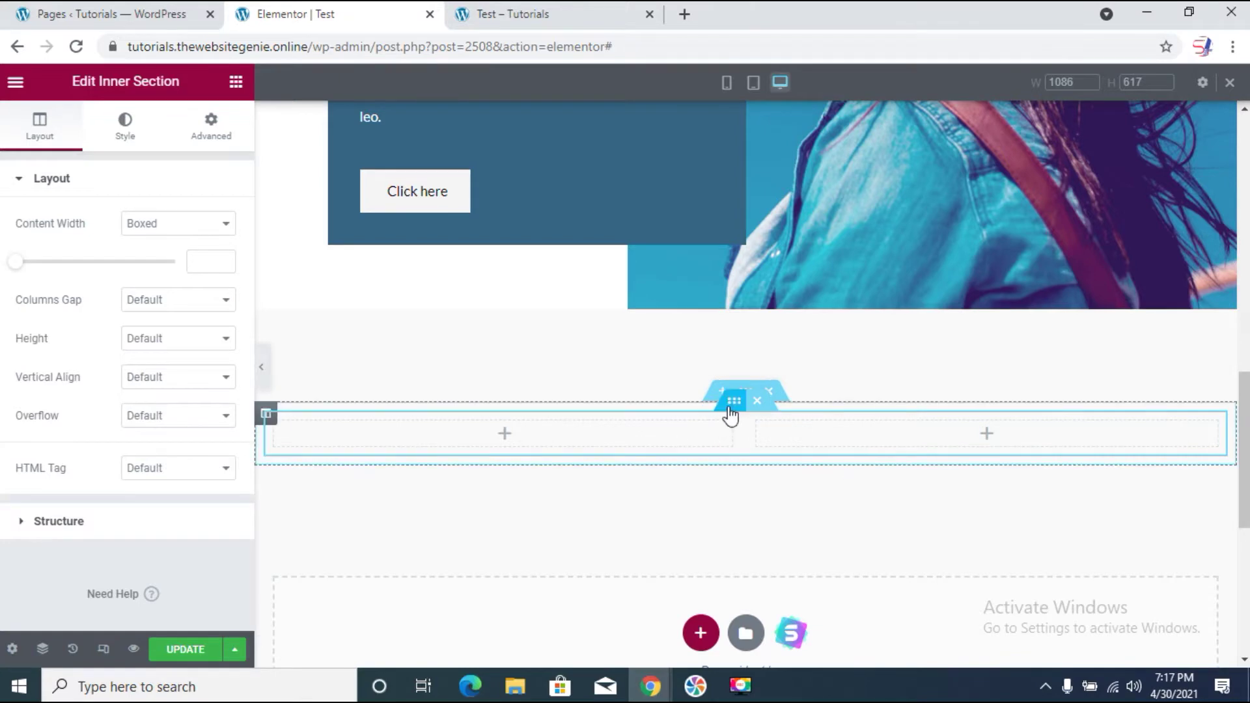
left_click(157, 306)
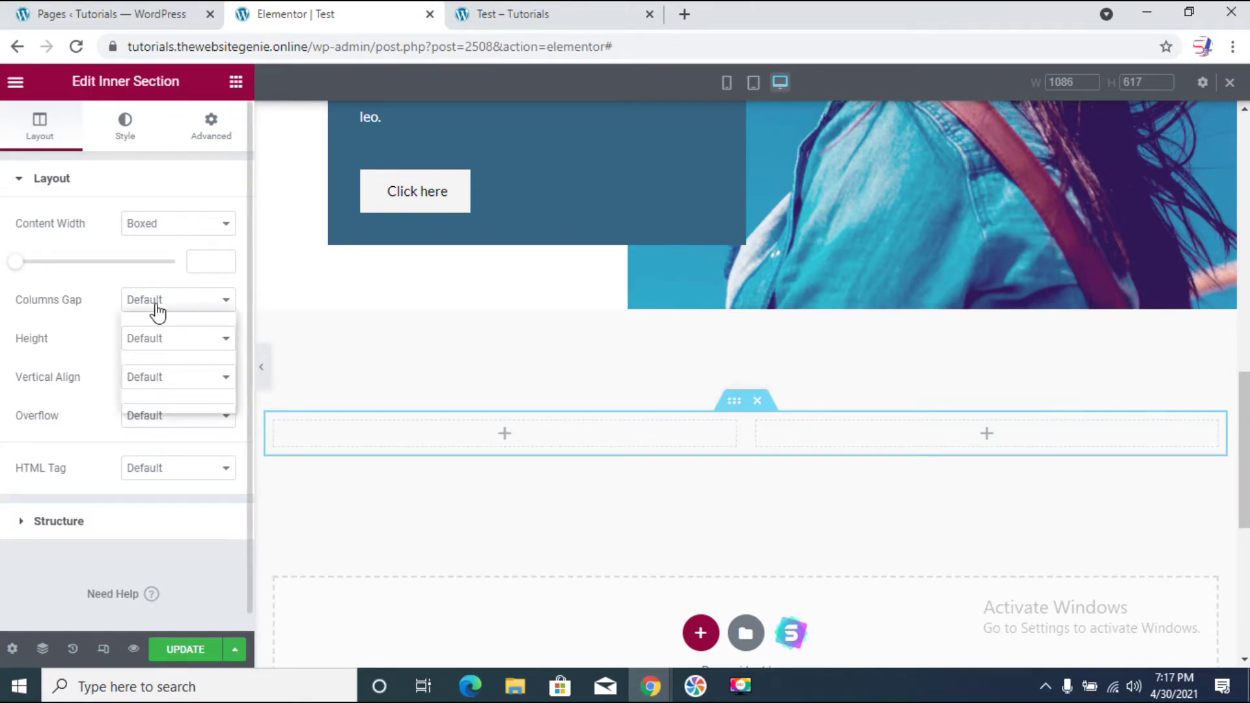
left_click(156, 333)
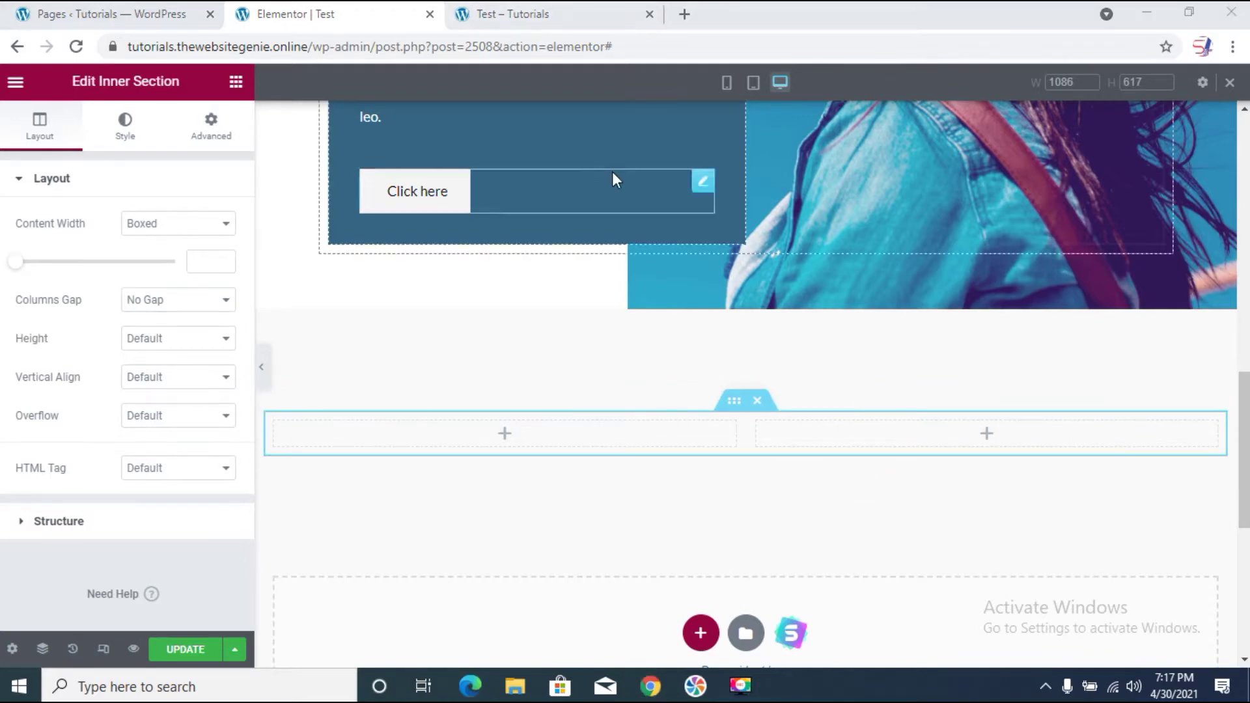
Step: Copy the blue text-and-button column from the section above and paste it beside the first column of the new inner section
left_click(564, 20)
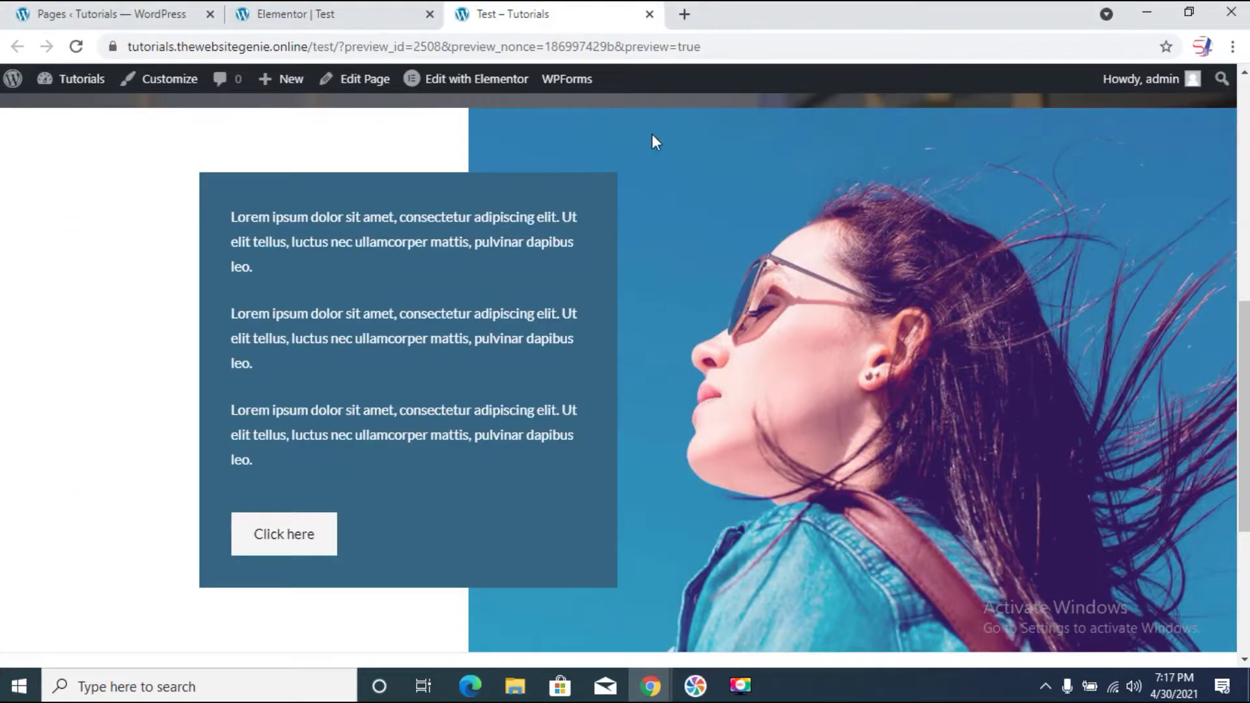
left_click(353, 14)
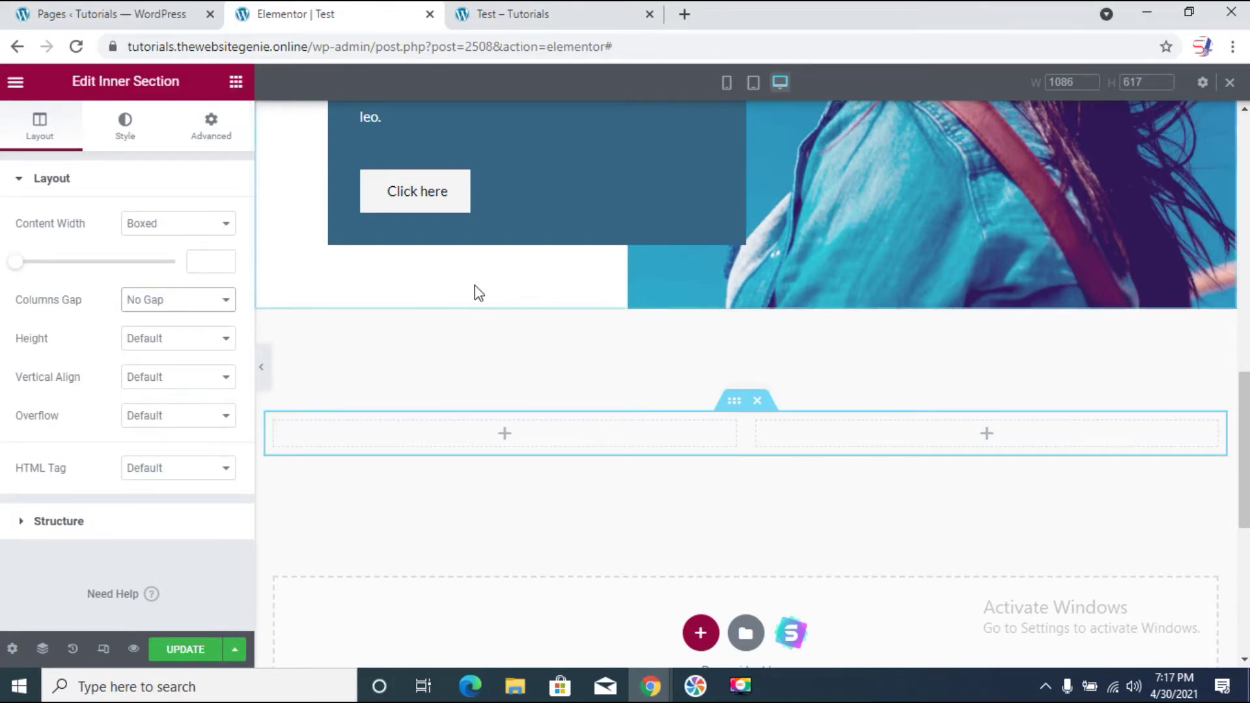
scroll(569, 397, "up", 5)
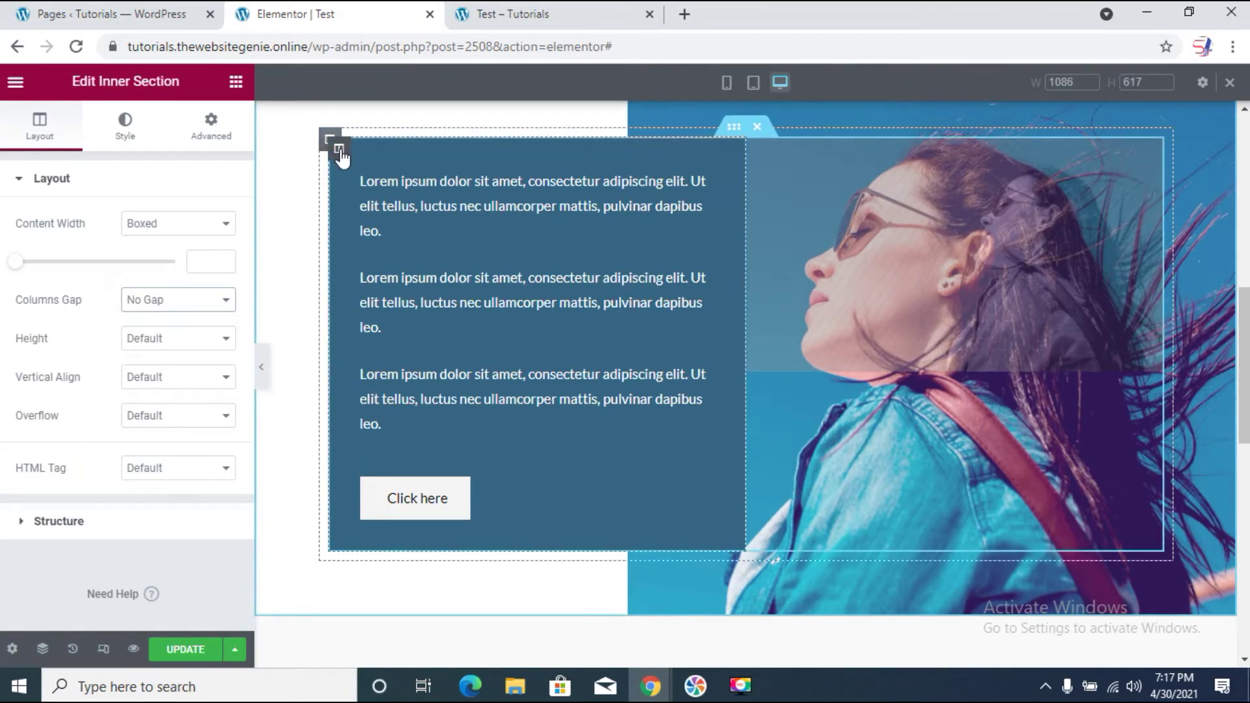
right_click(339, 151)
left_click(414, 264)
scroll(478, 479, "down", 5)
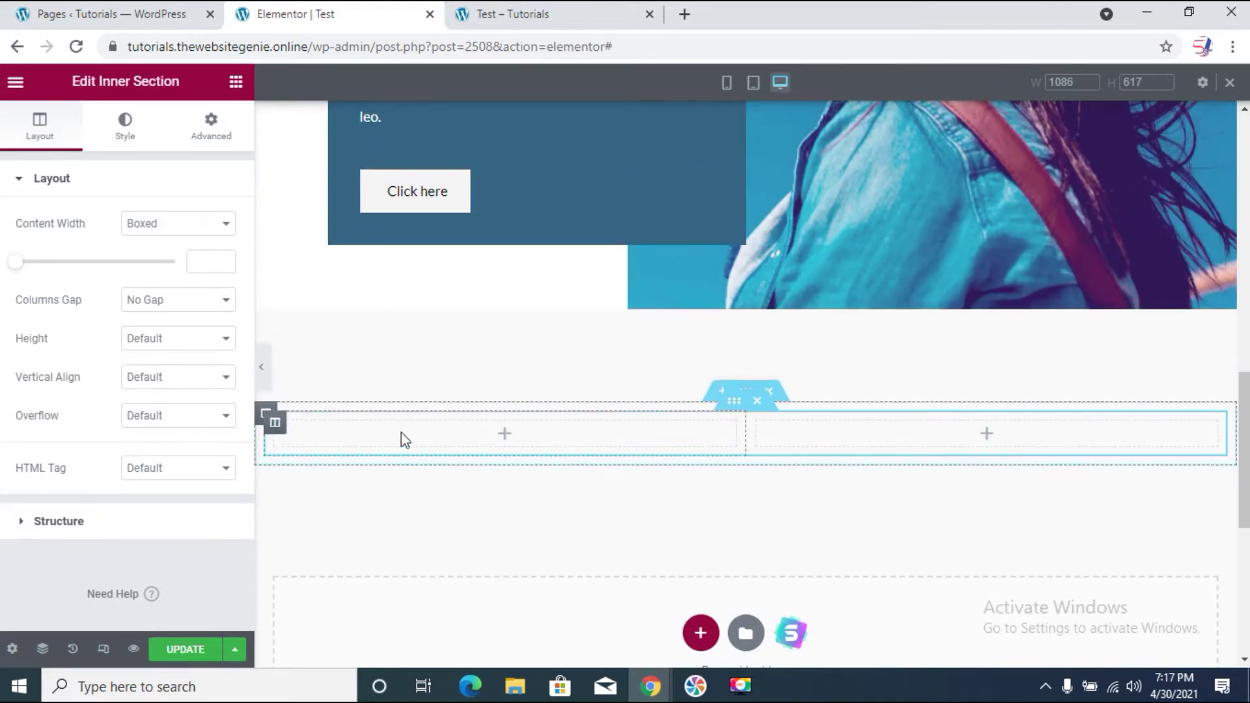
right_click(275, 429)
left_click(365, 526)
Step: Delete the empty column before the pasted blue column so the inner section keeps two columns
scroll(546, 514, "down", 5)
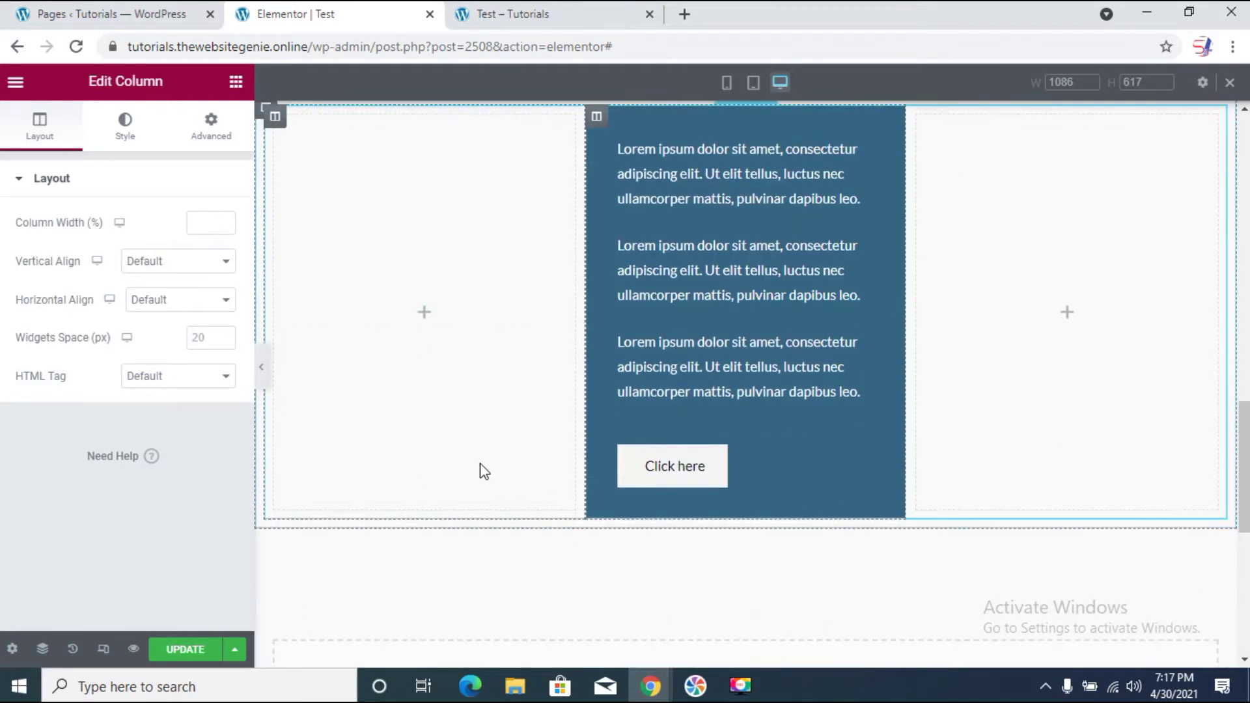
scroll(479, 469, "up", 3)
right_click(275, 277)
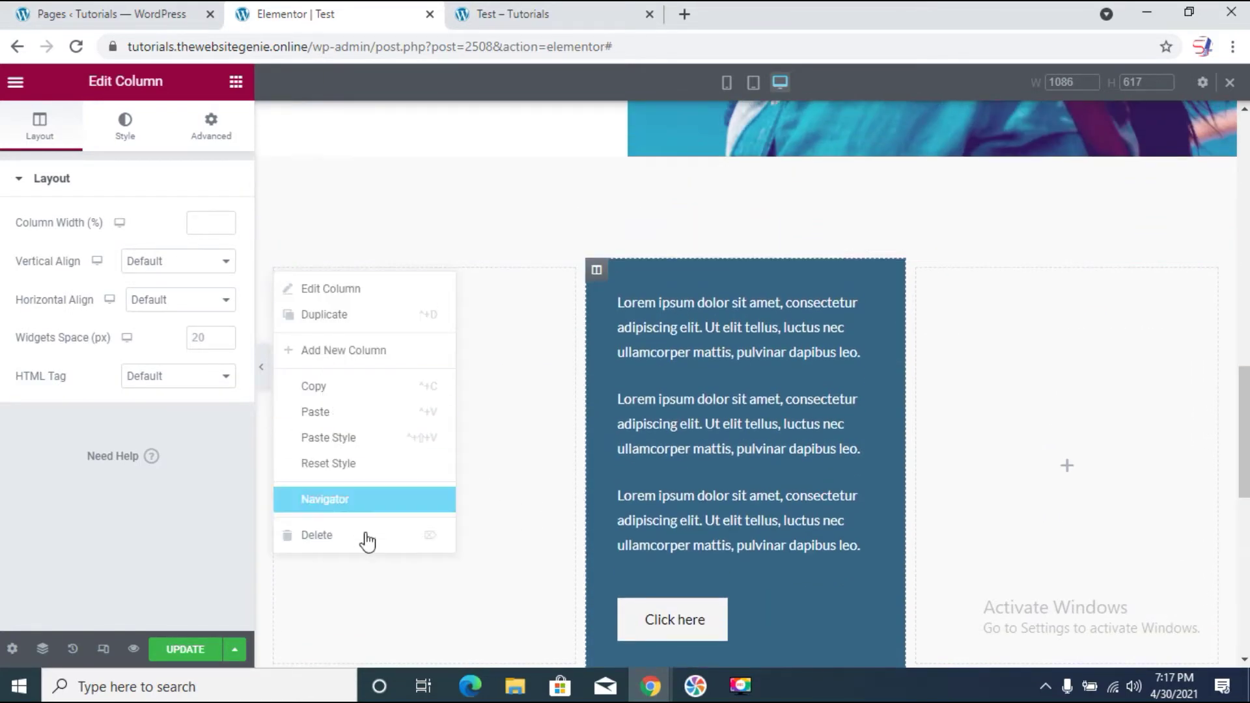
left_click(366, 539)
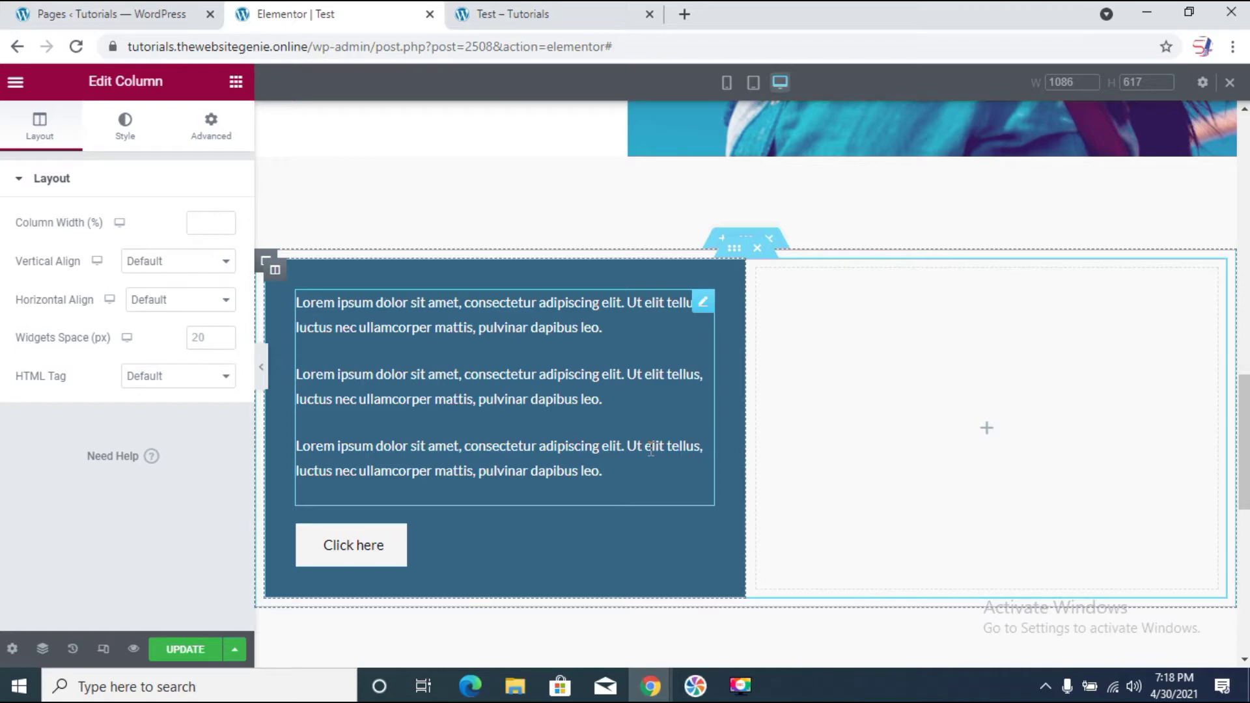
Step: Try adding an Image widget to the empty column, using the media library picture of the woman in sunglasses
left_click(236, 82)
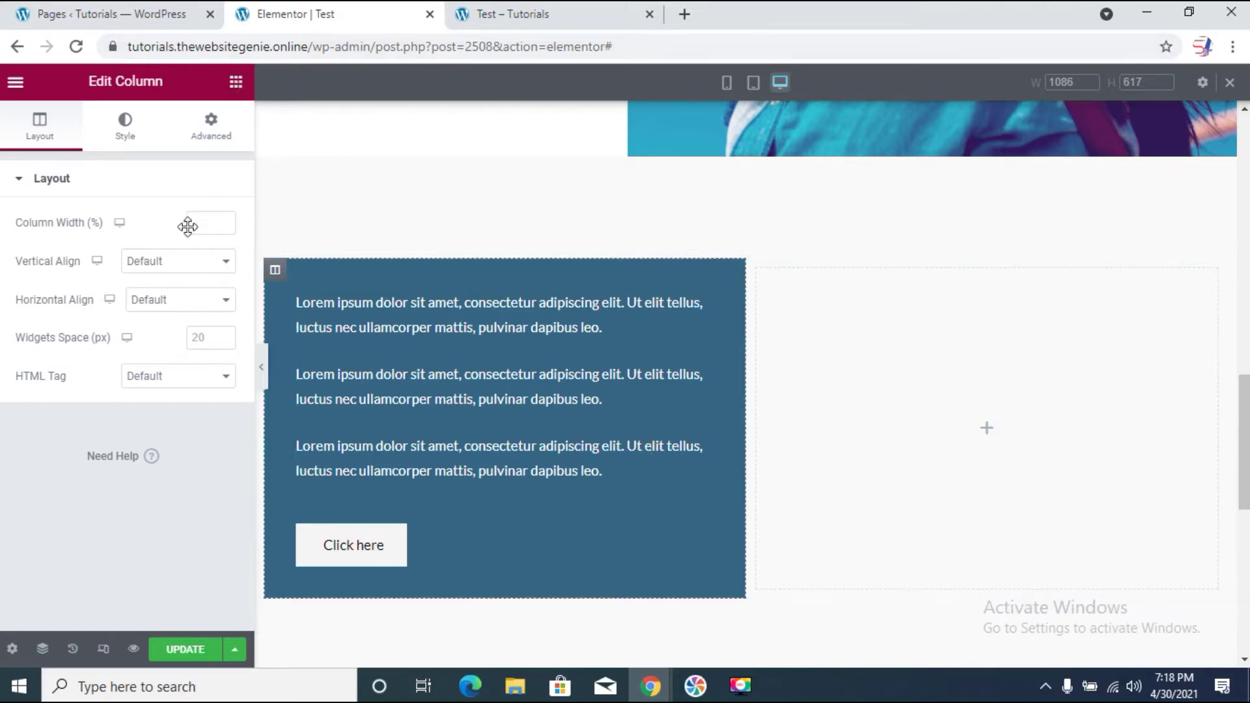
left_click_drag(63, 342, 940, 413)
left_click(159, 276)
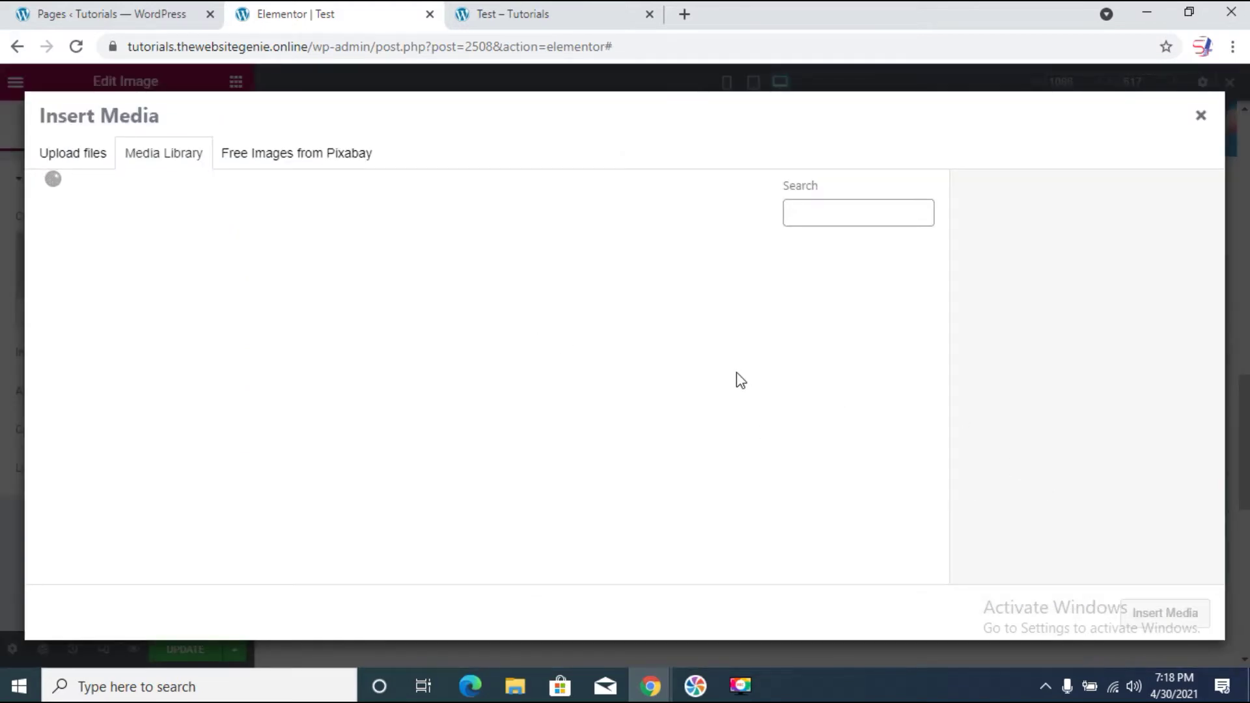
left_click_drag(947, 294, 941, 444)
left_click(89, 533)
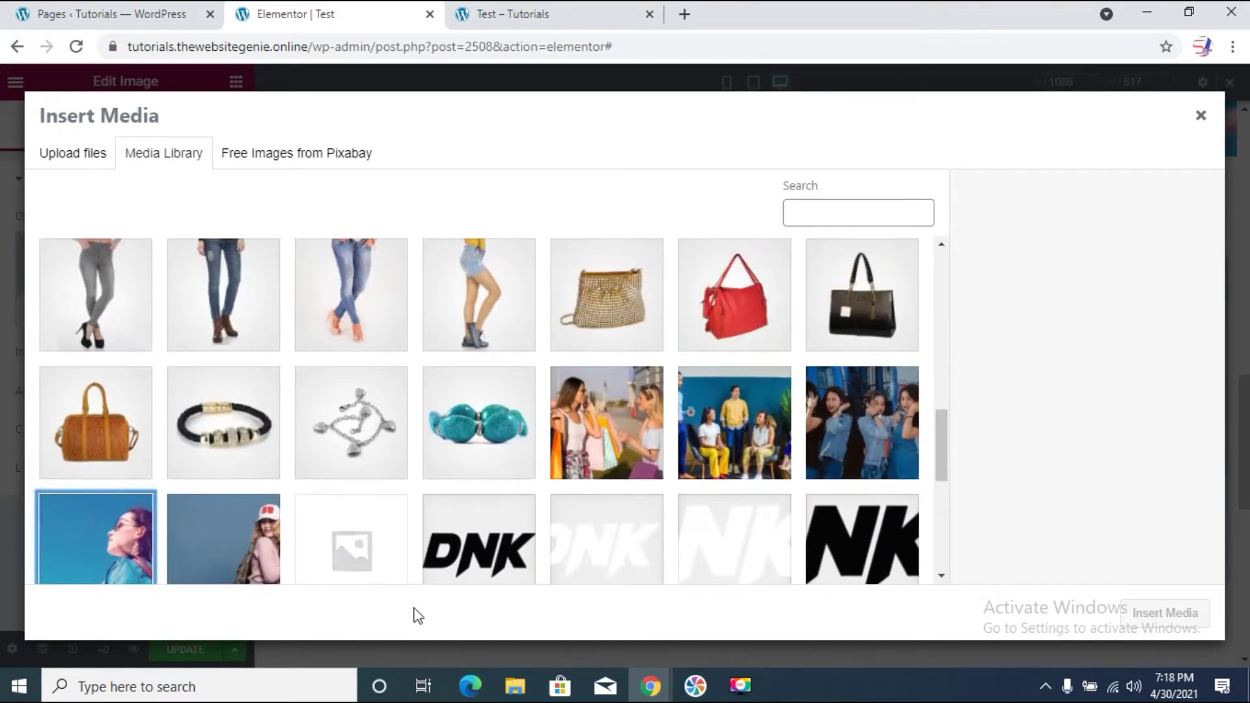
left_click(1165, 614)
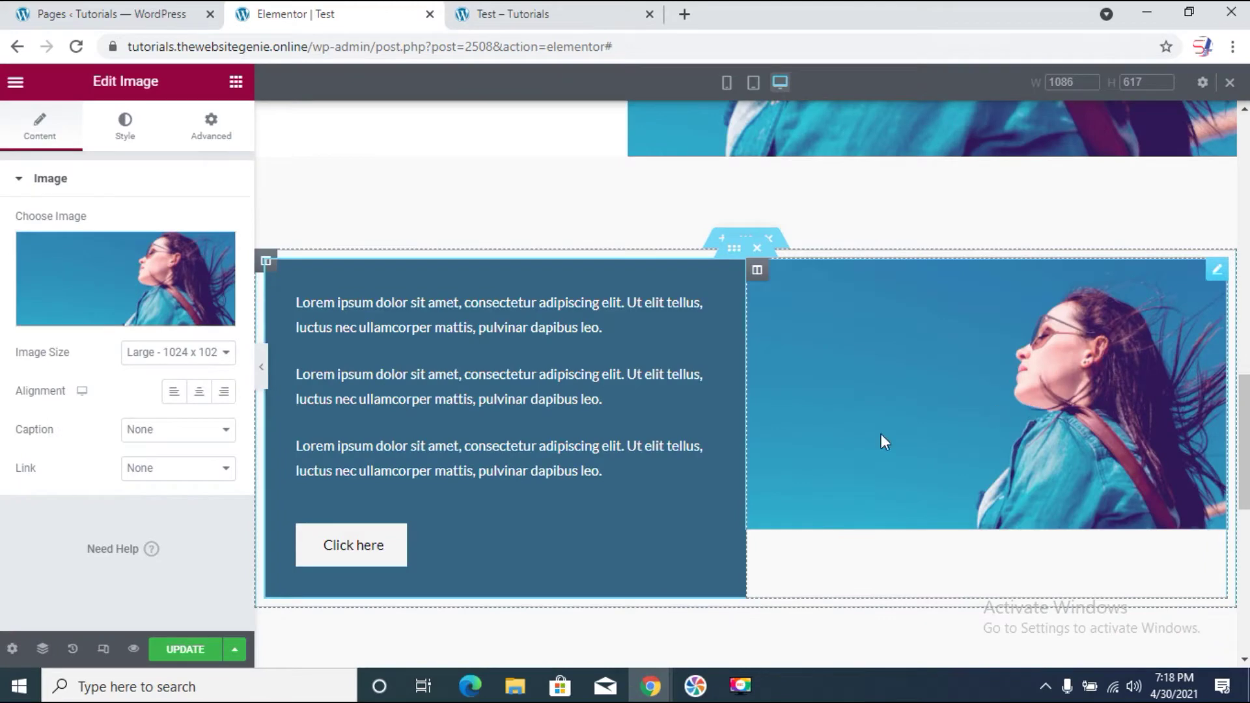
Step: Delete the Image widget from the column beside the blue text column
scroll(843, 432, "down", 2)
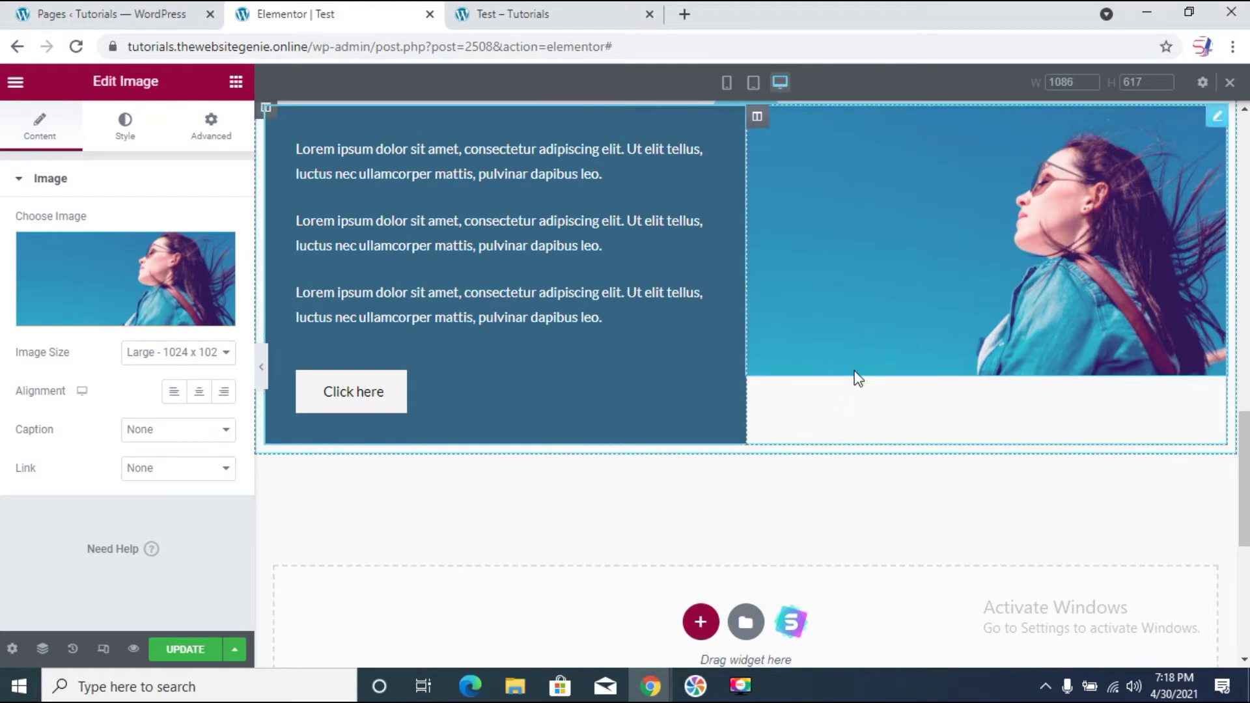
scroll(908, 314, "up", 3)
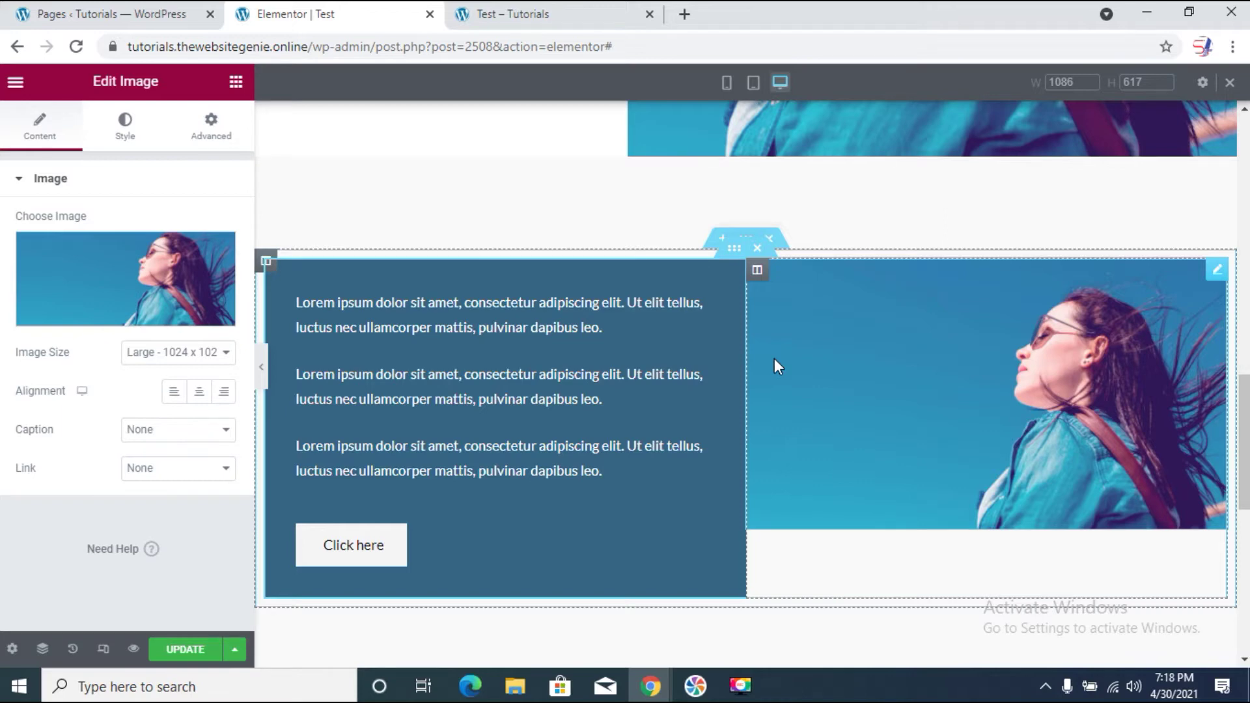
right_click(1213, 269)
key("Delete")
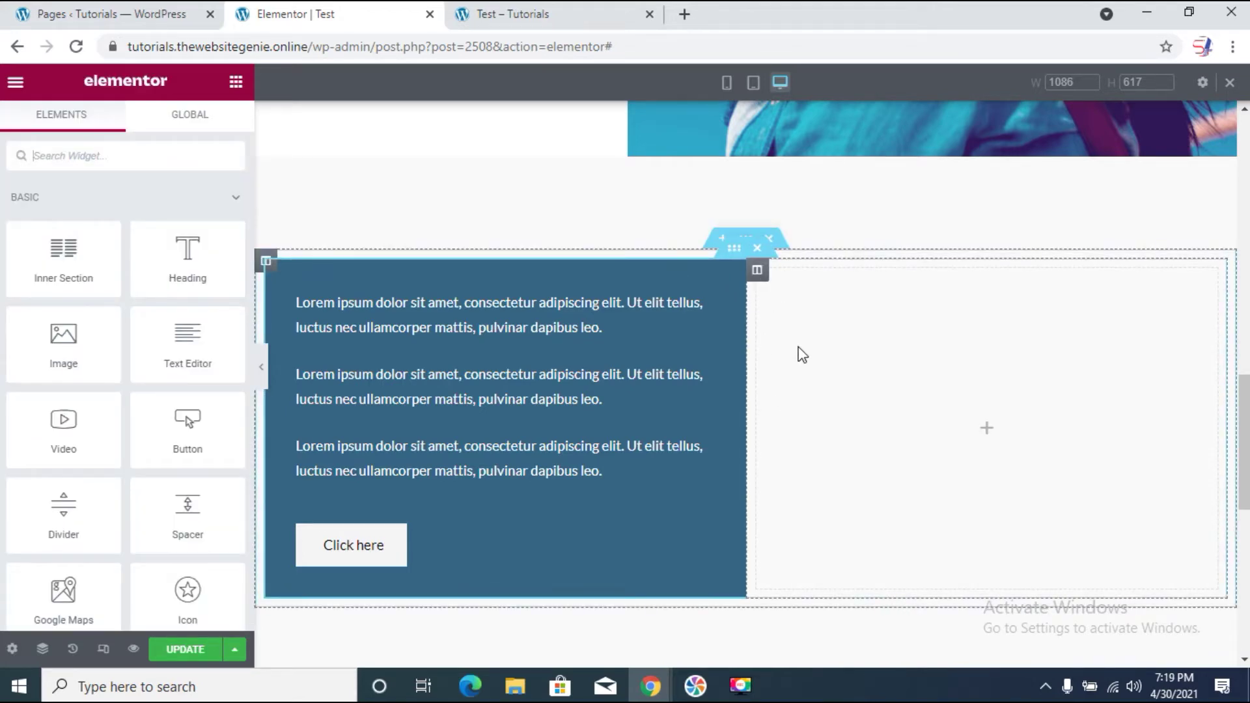
Step: Give the outer section a classic background using home-new-bg-free-img.jpg from the media library
left_click(746, 240)
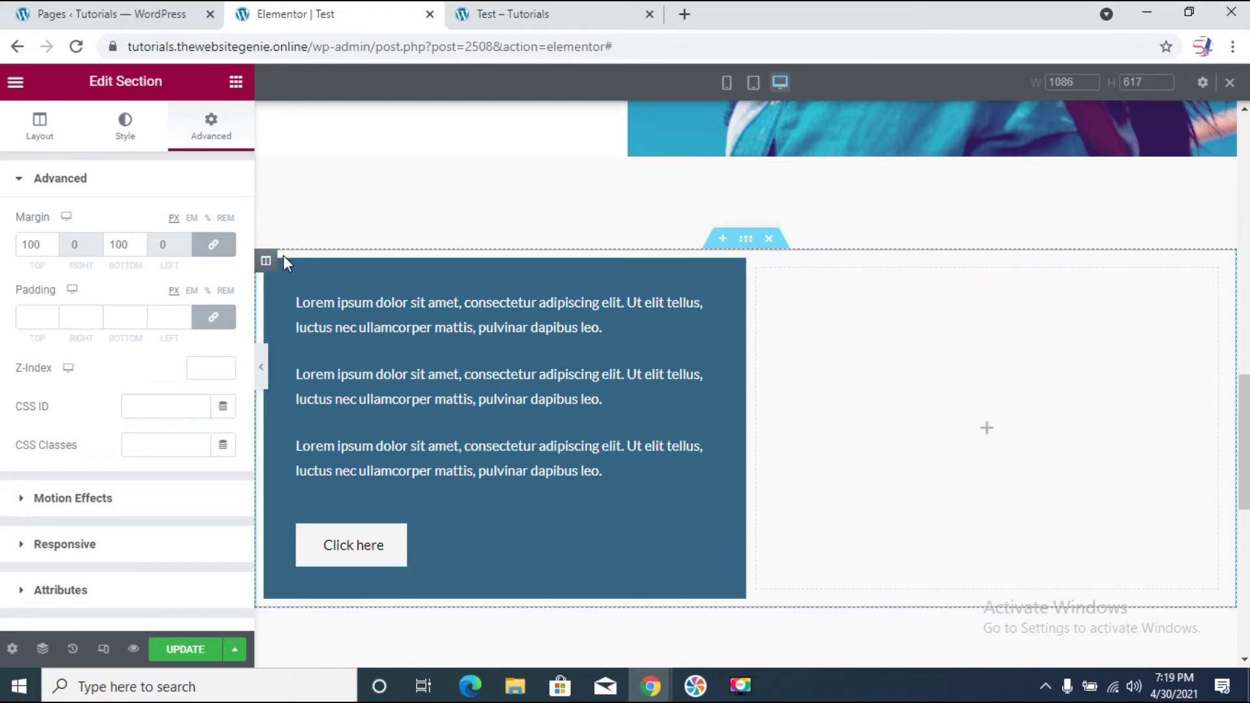
left_click(127, 129)
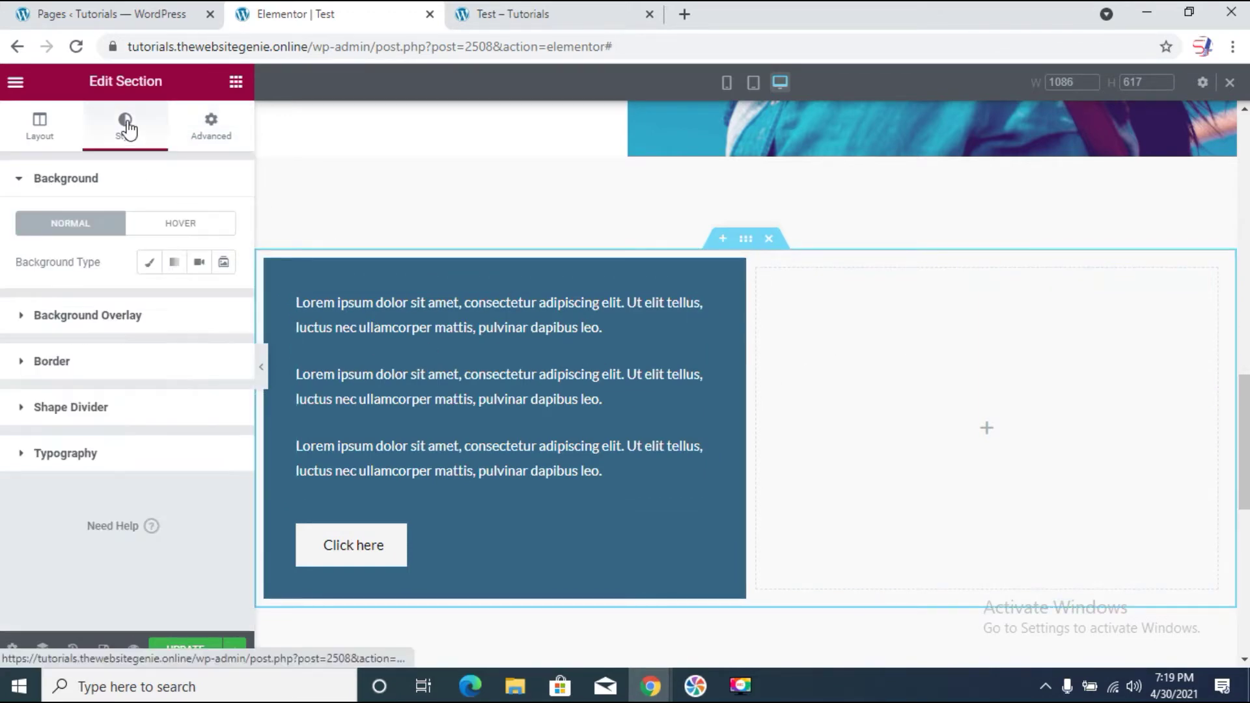
left_click(150, 264)
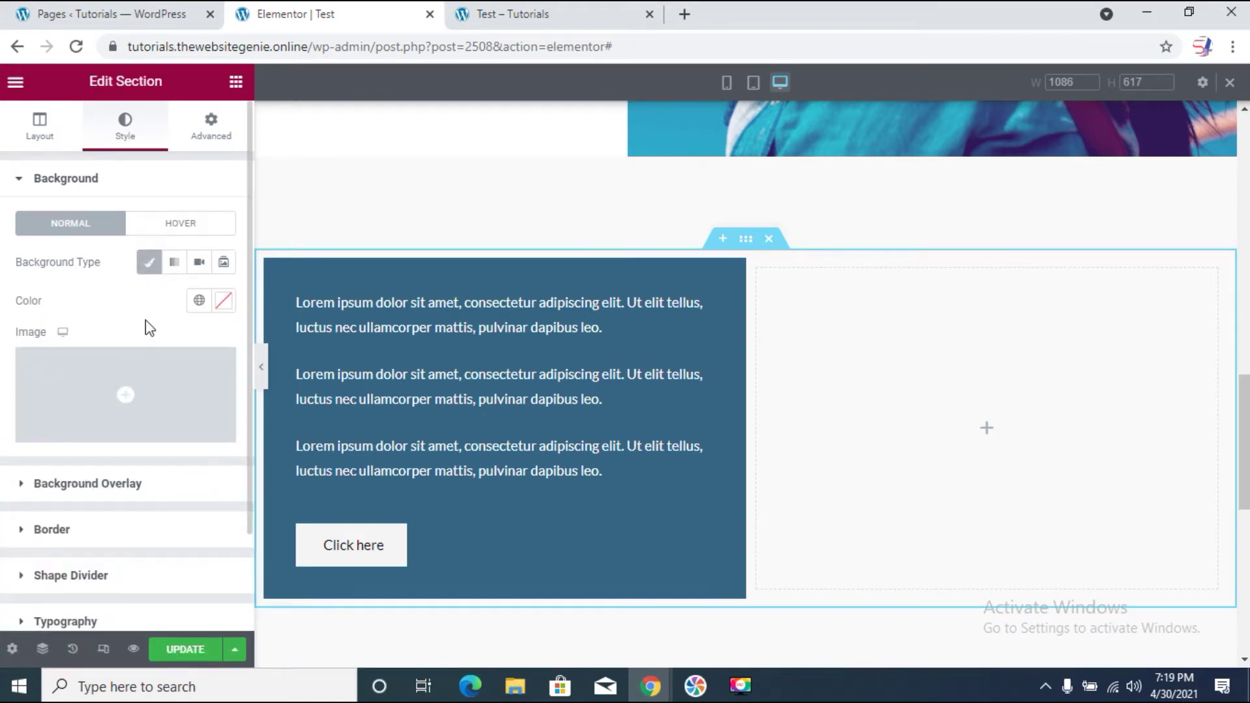
scroll(145, 327, "down", 2)
left_click(150, 296)
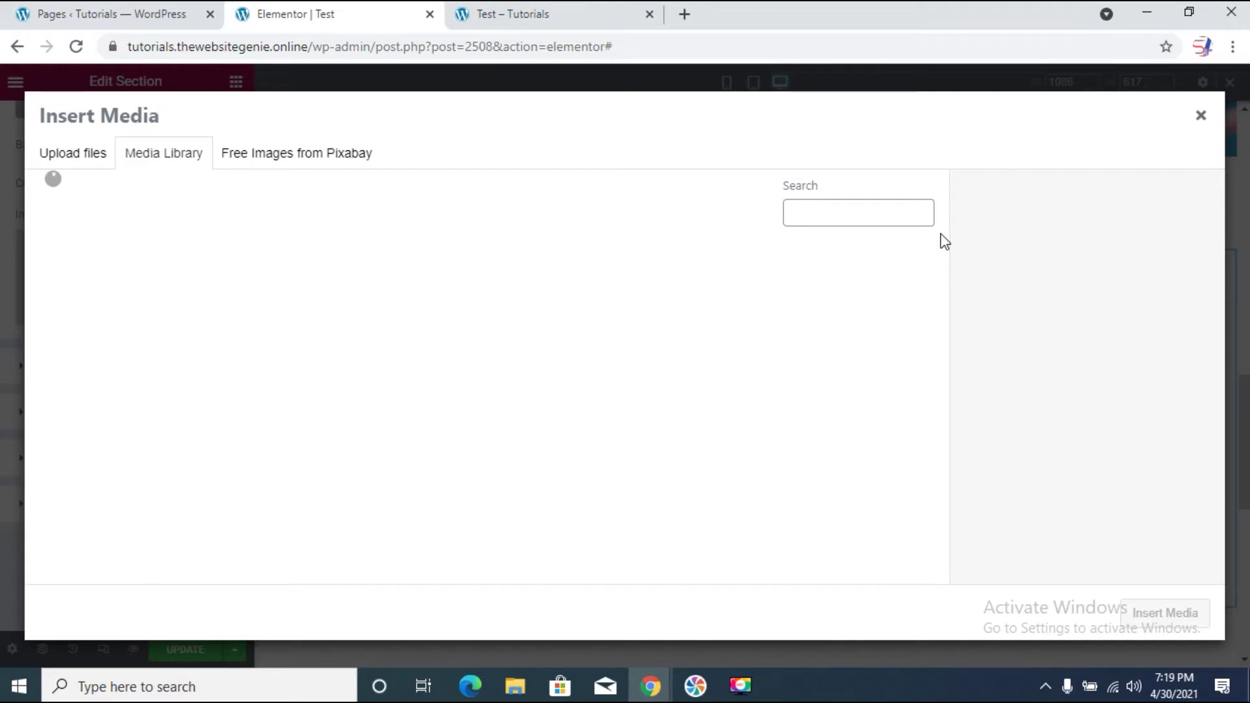
left_click_drag(939, 291, 931, 501)
scroll(911, 501, "down", 2)
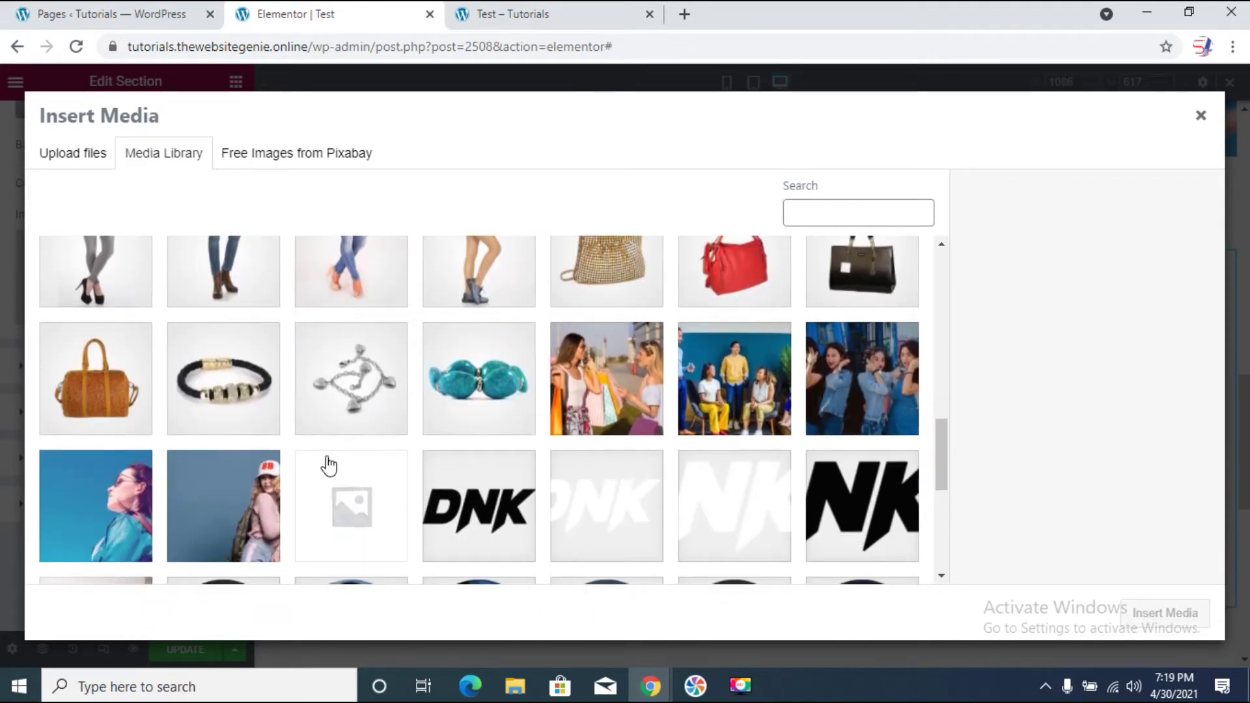
left_click(133, 488)
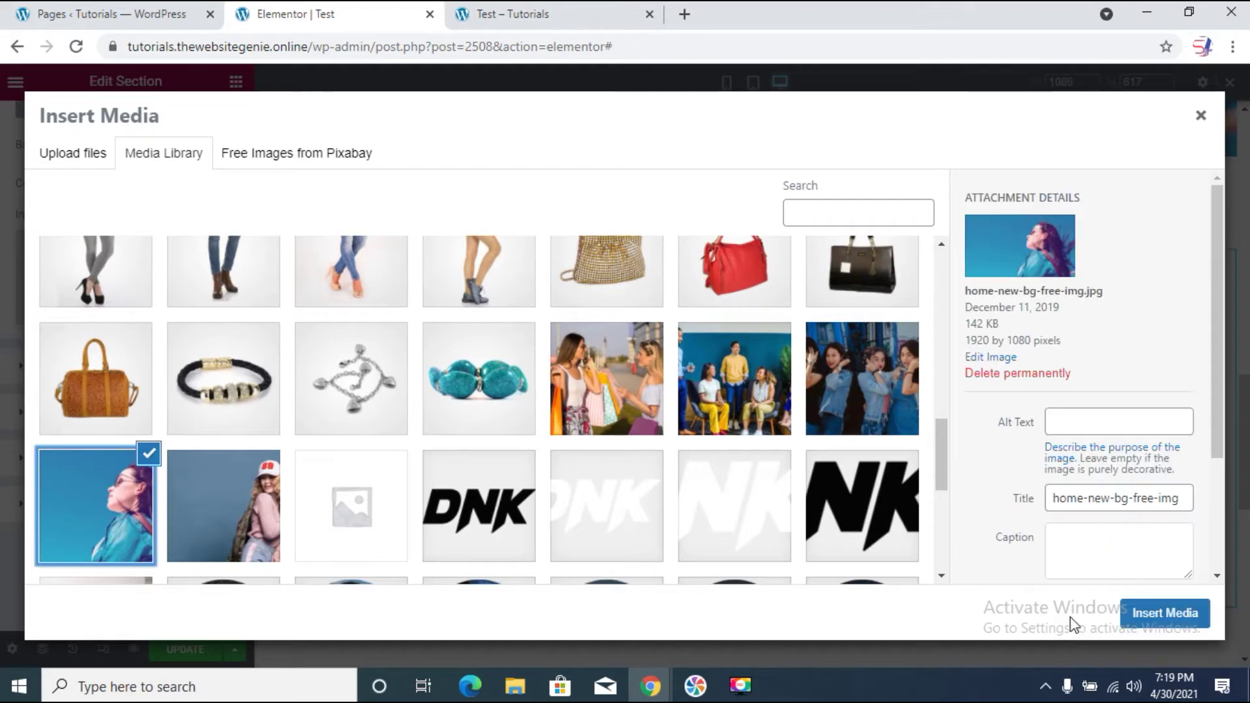
left_click(1165, 613)
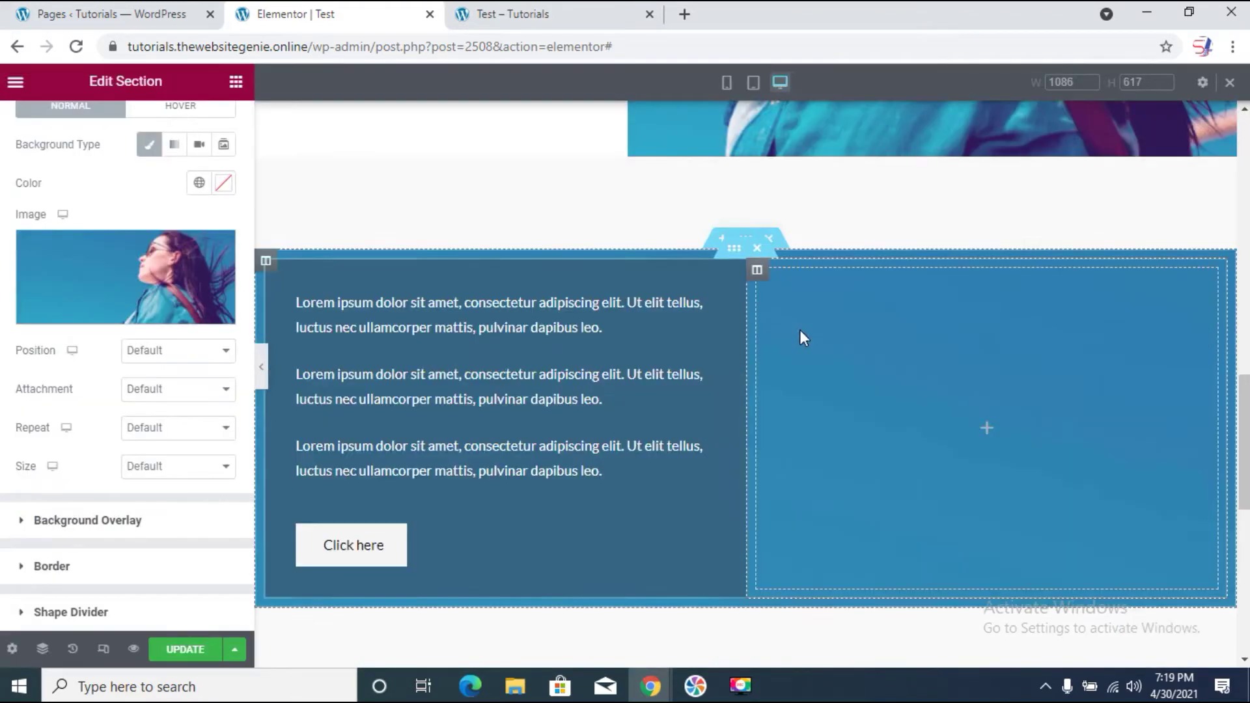
Step: Set the section's background image to Center Center position, No-repeat and Cover size
left_click(168, 362)
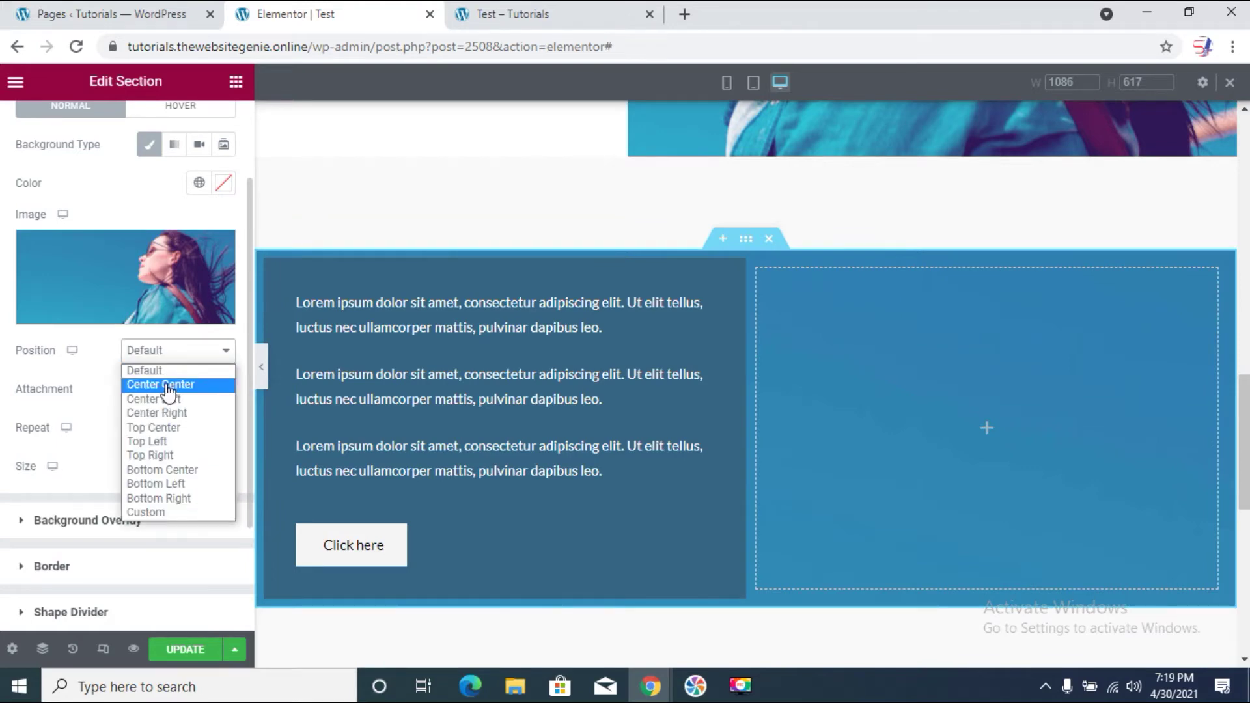
left_click(168, 389)
left_click(175, 427)
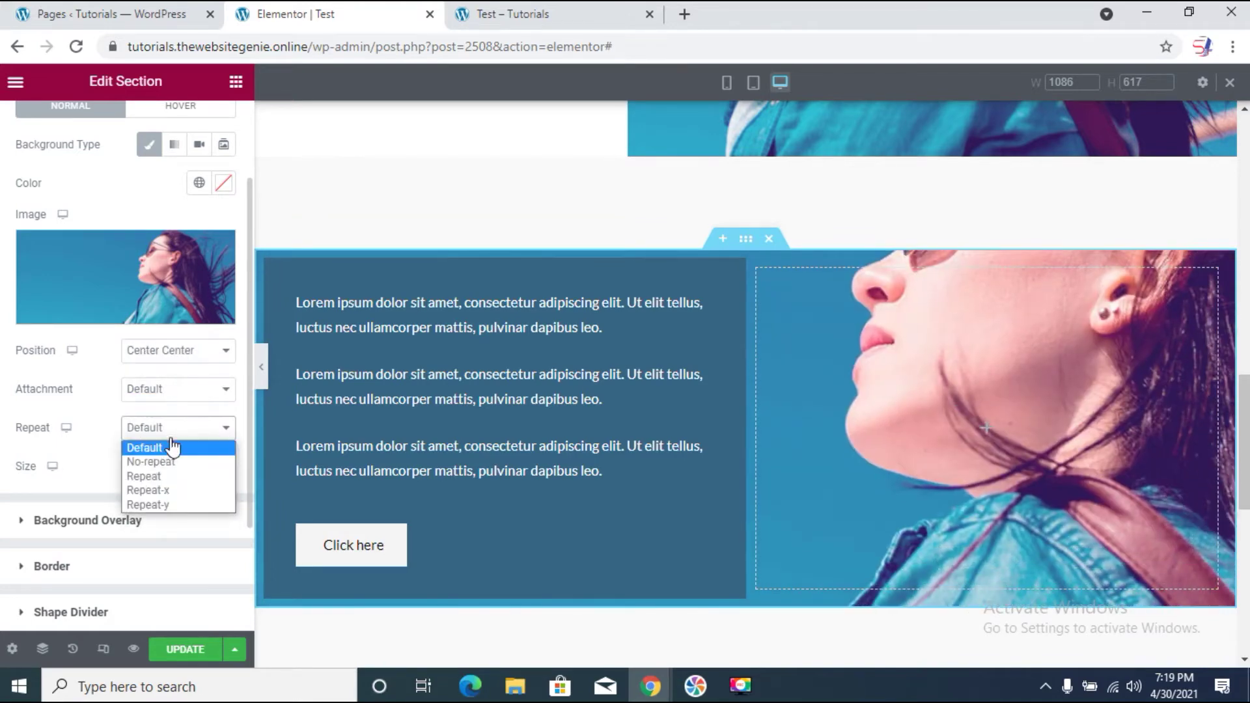
left_click(161, 464)
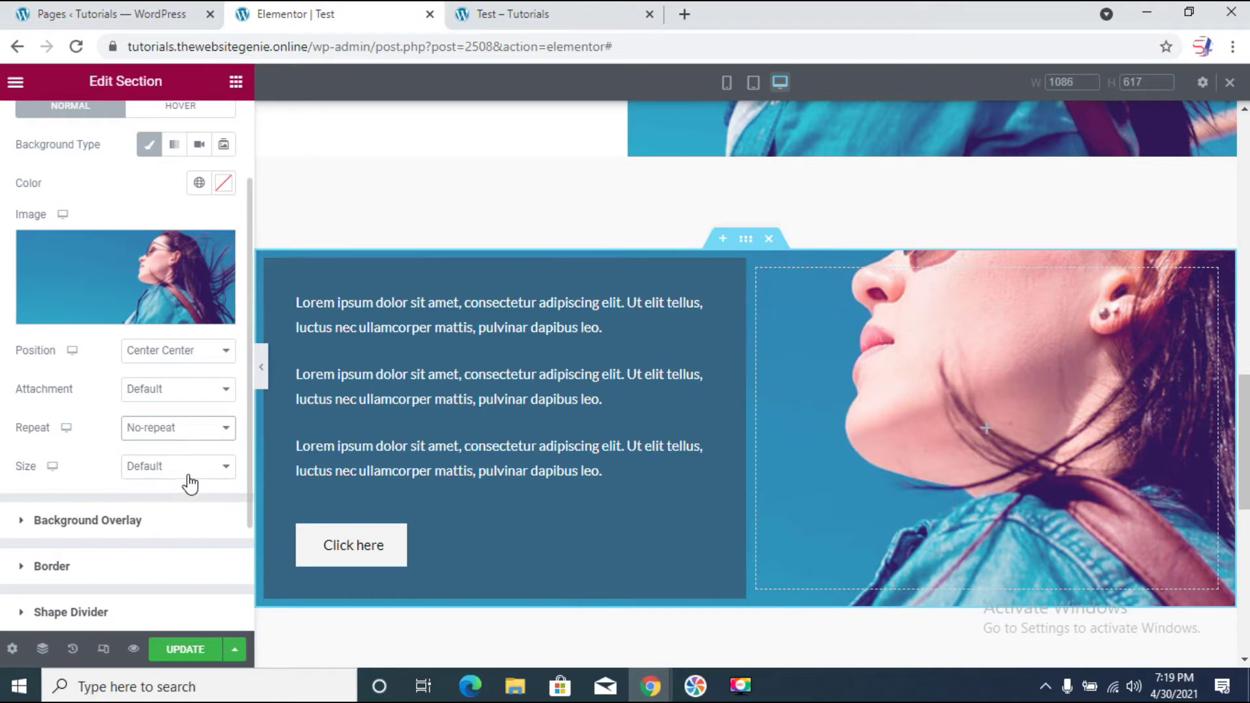
left_click(186, 470)
left_click(177, 516)
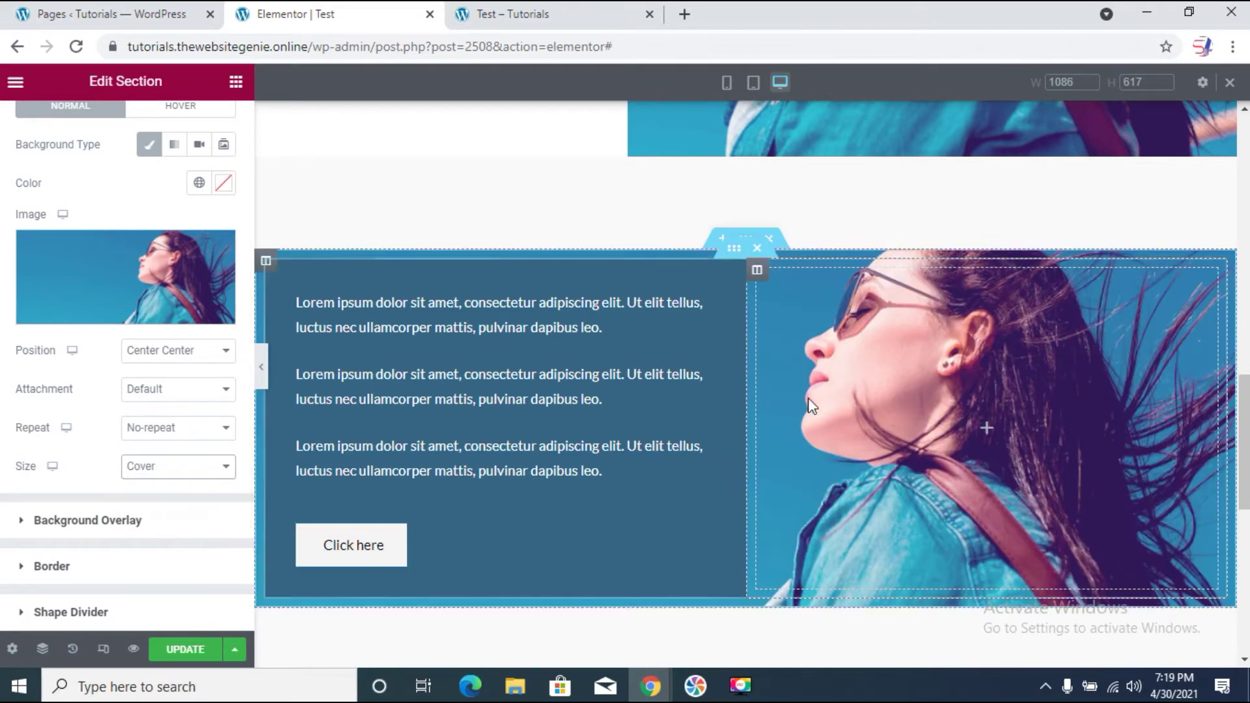
left_click_drag(1248, 442, 1246, 453)
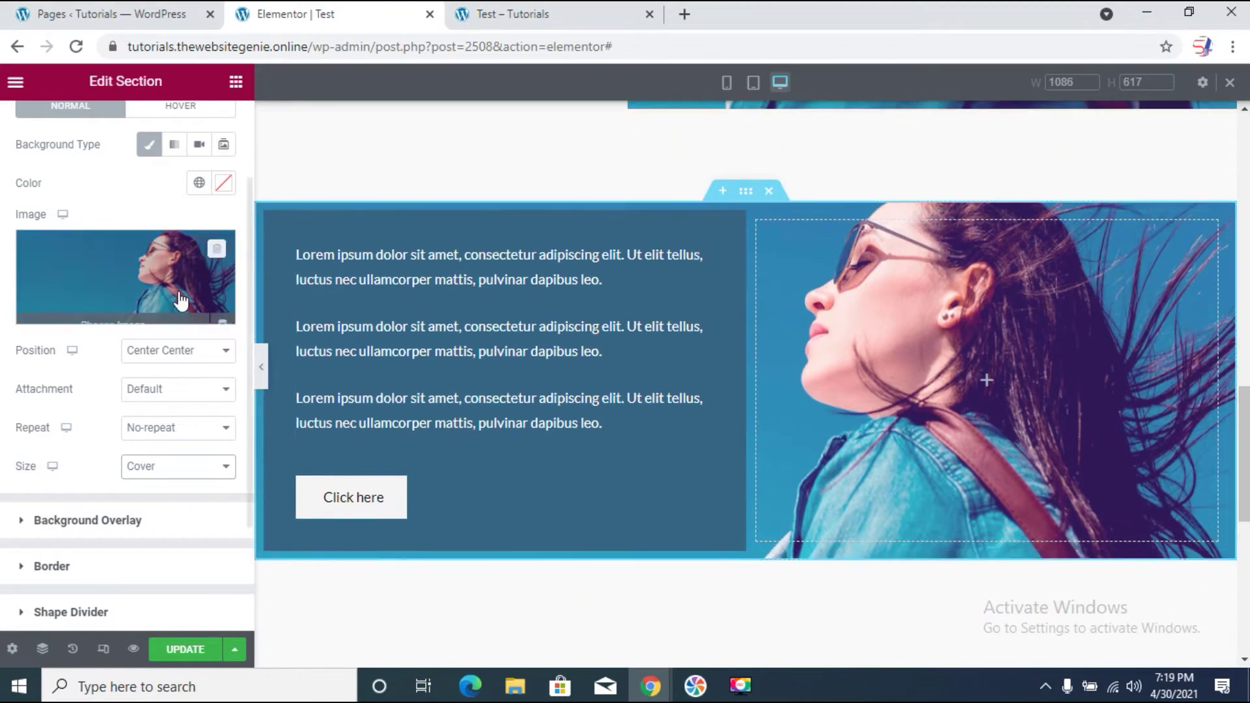
Step: Unlink the outer section's padding values and set its top and bottom padding to 4 REM
scroll(180, 301, "up", 2)
left_click(212, 138)
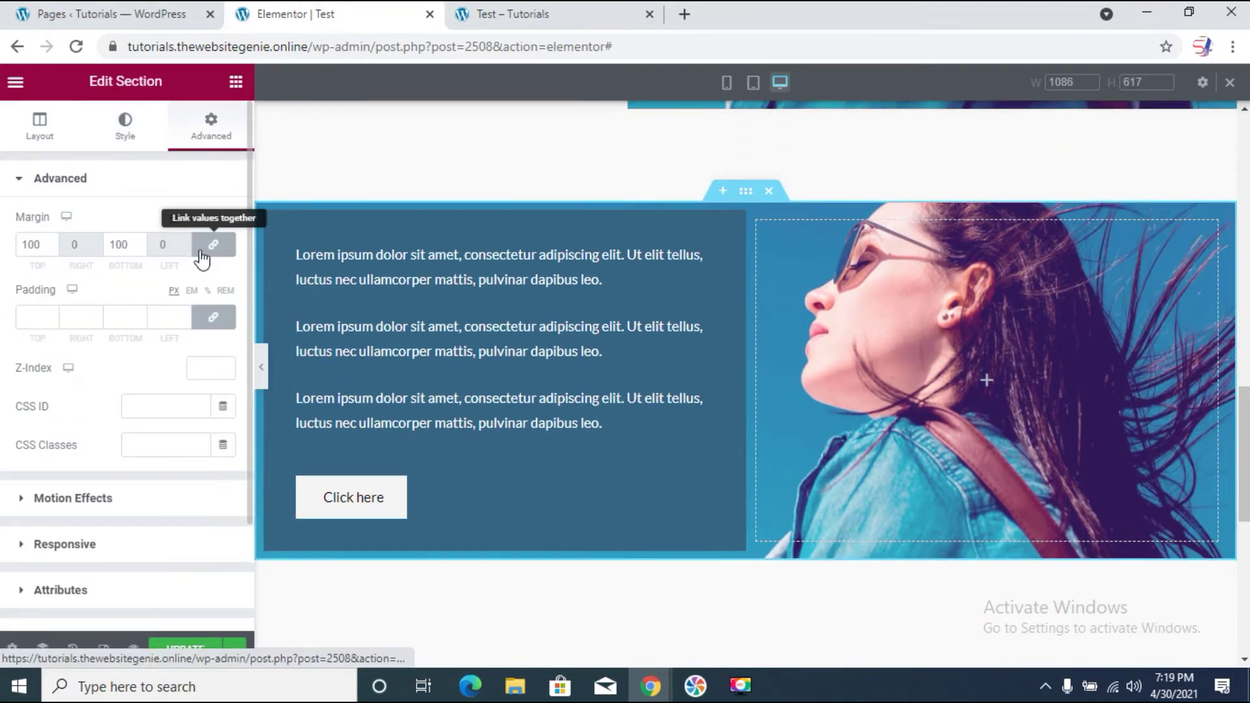
left_click(209, 319)
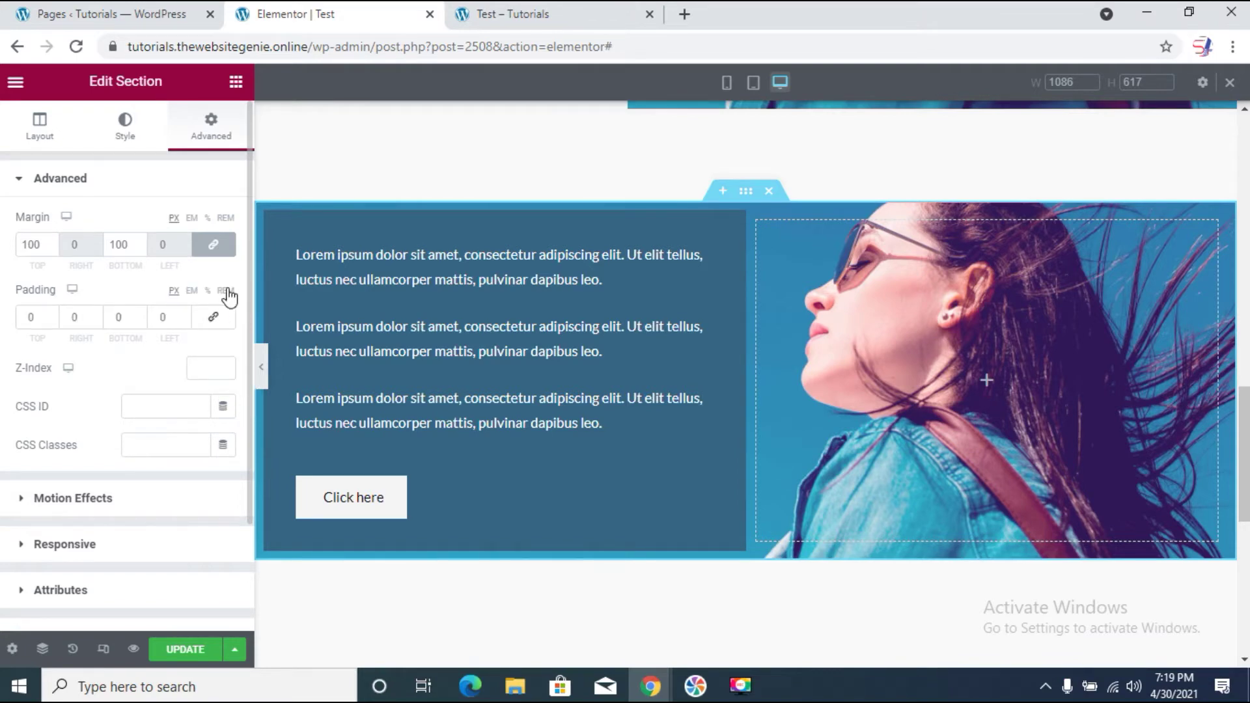
left_click(227, 291)
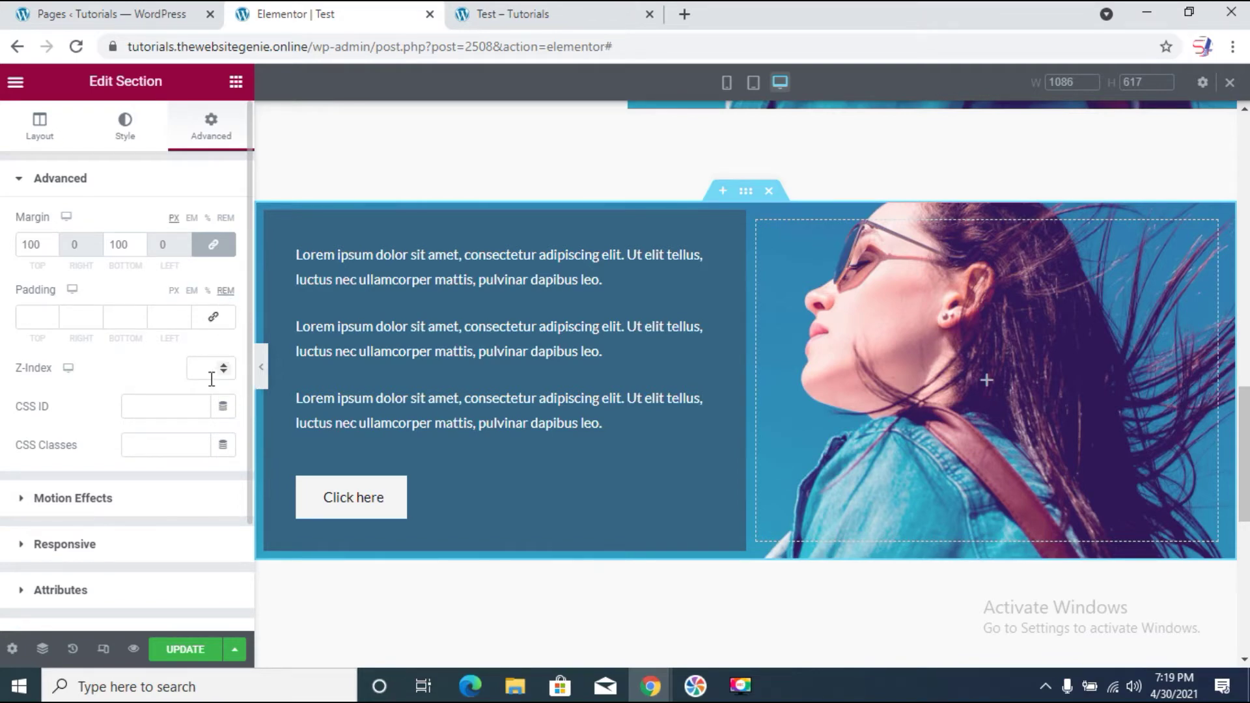
left_click(37, 319)
type("4")
left_click(125, 322)
type("4")
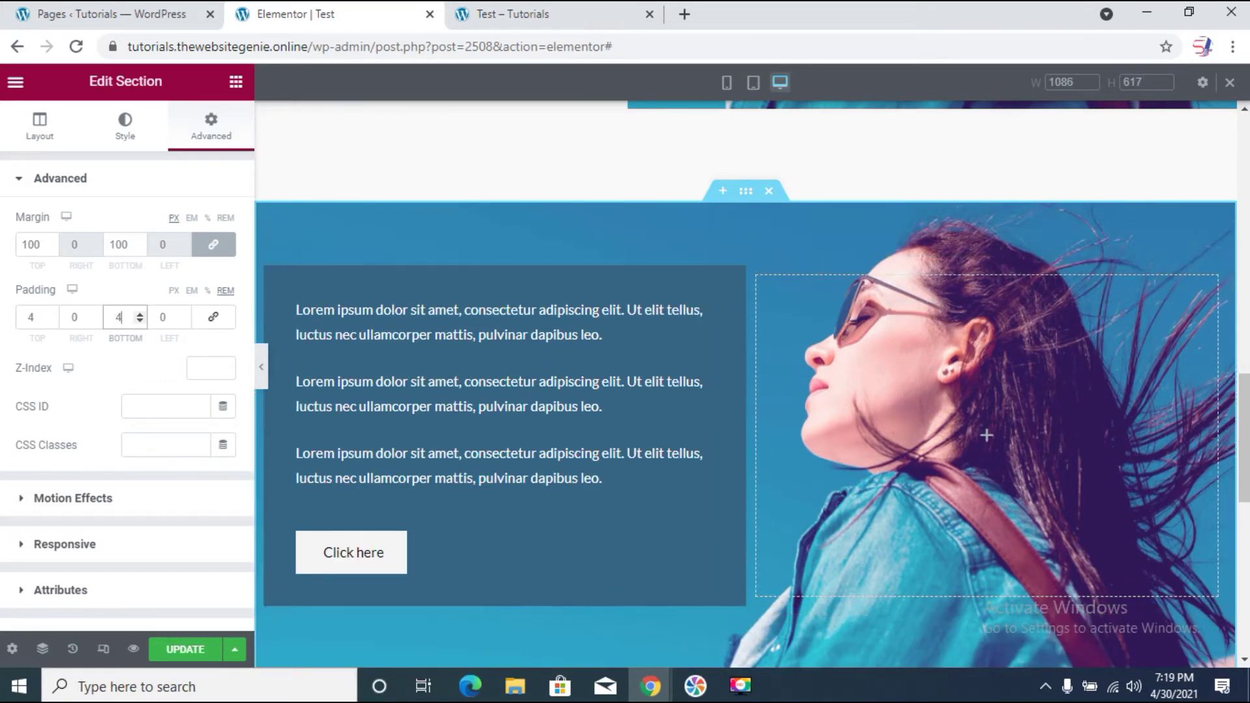
scroll(745, 248, "down", 1)
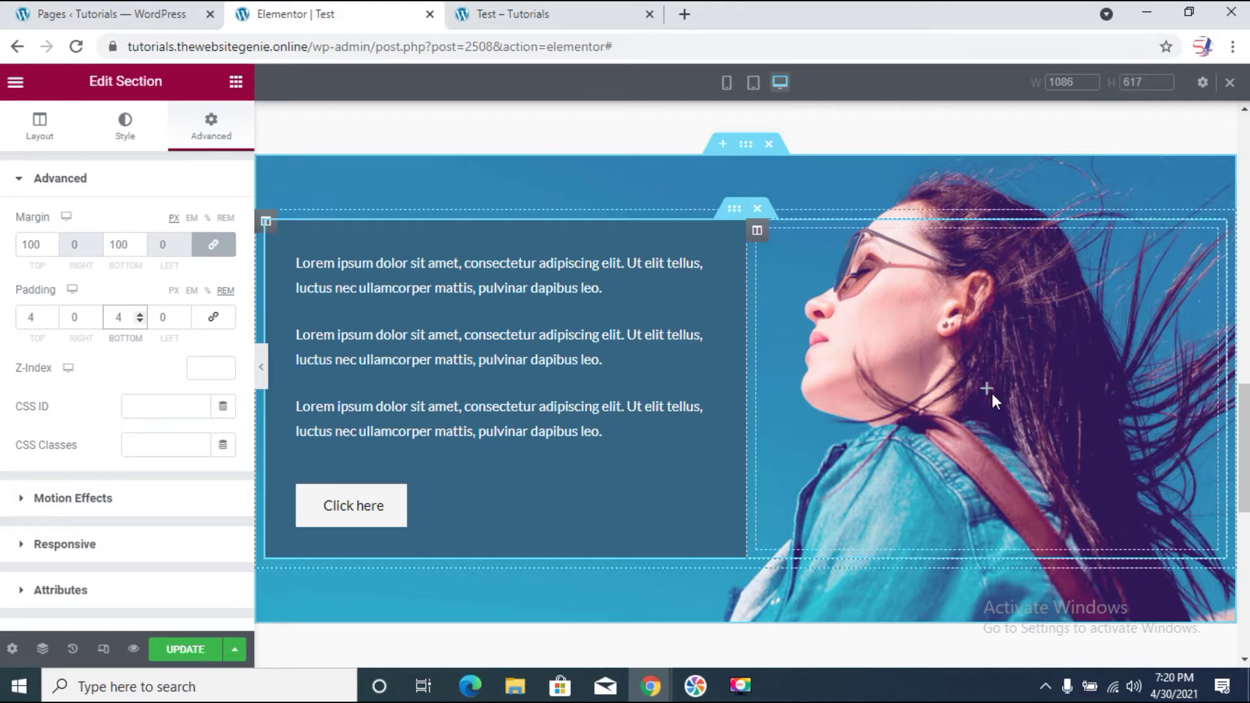
Step: Add a gradient background overlay to the outer section with the background image
left_click(120, 127)
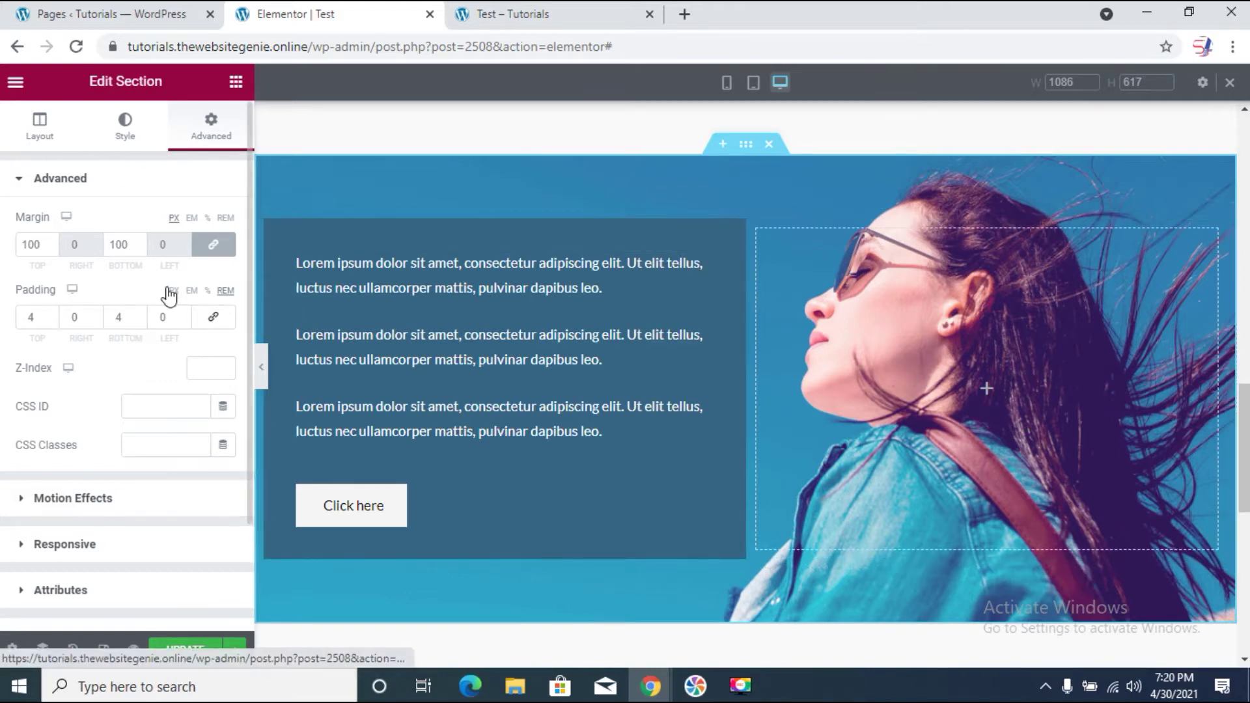
left_click(148, 183)
left_click(148, 228)
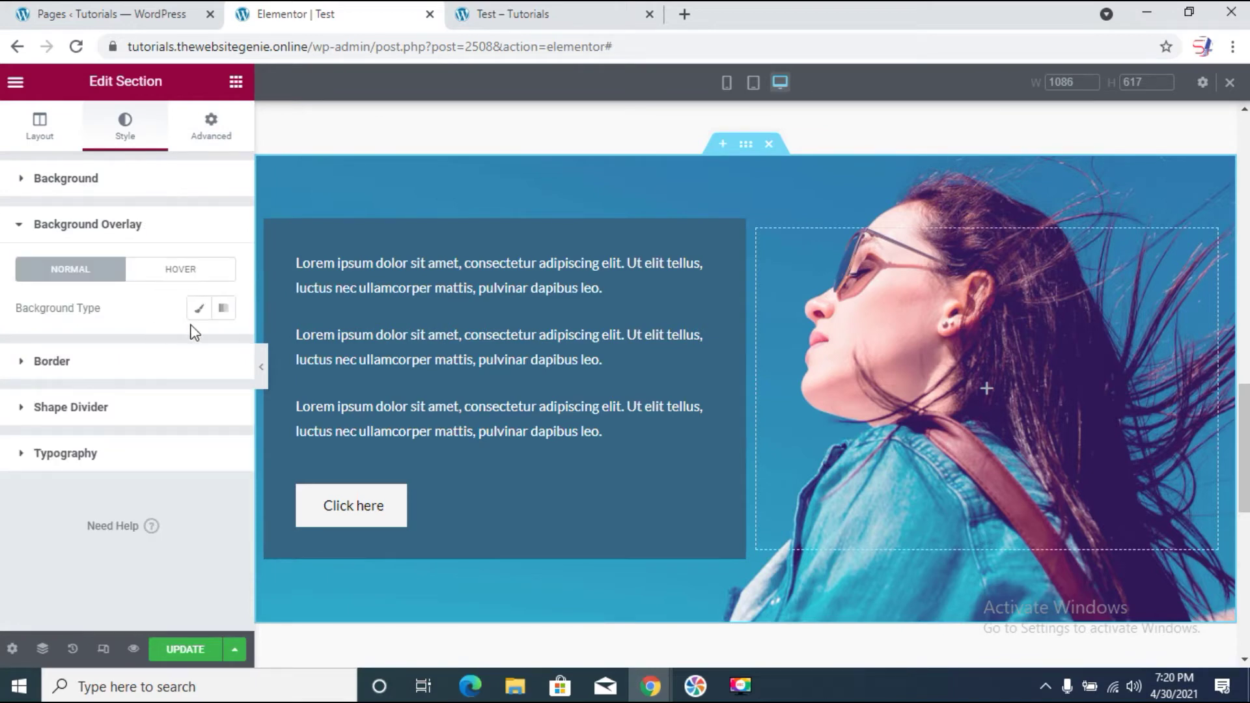
left_click(225, 311)
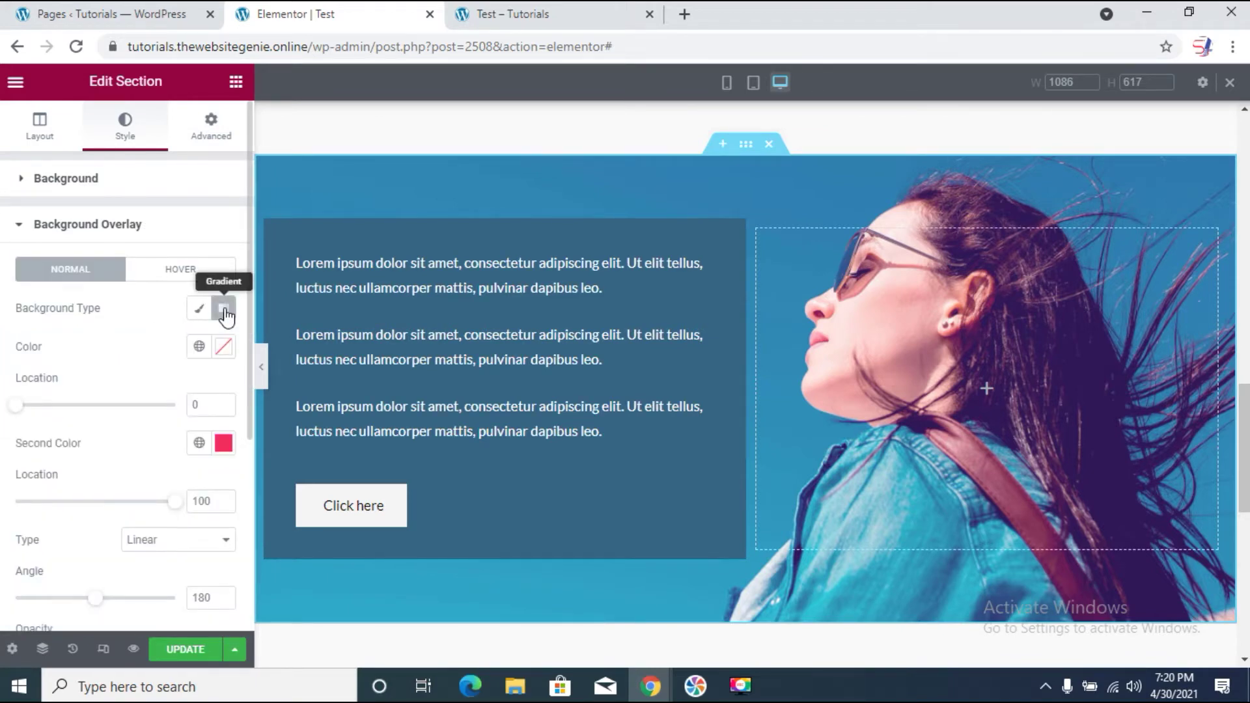
mouse_move(1237, 417)
left_mouse_down()
mouse_move(1244, 440)
mouse_move(1244, 428)
left_mouse_up()
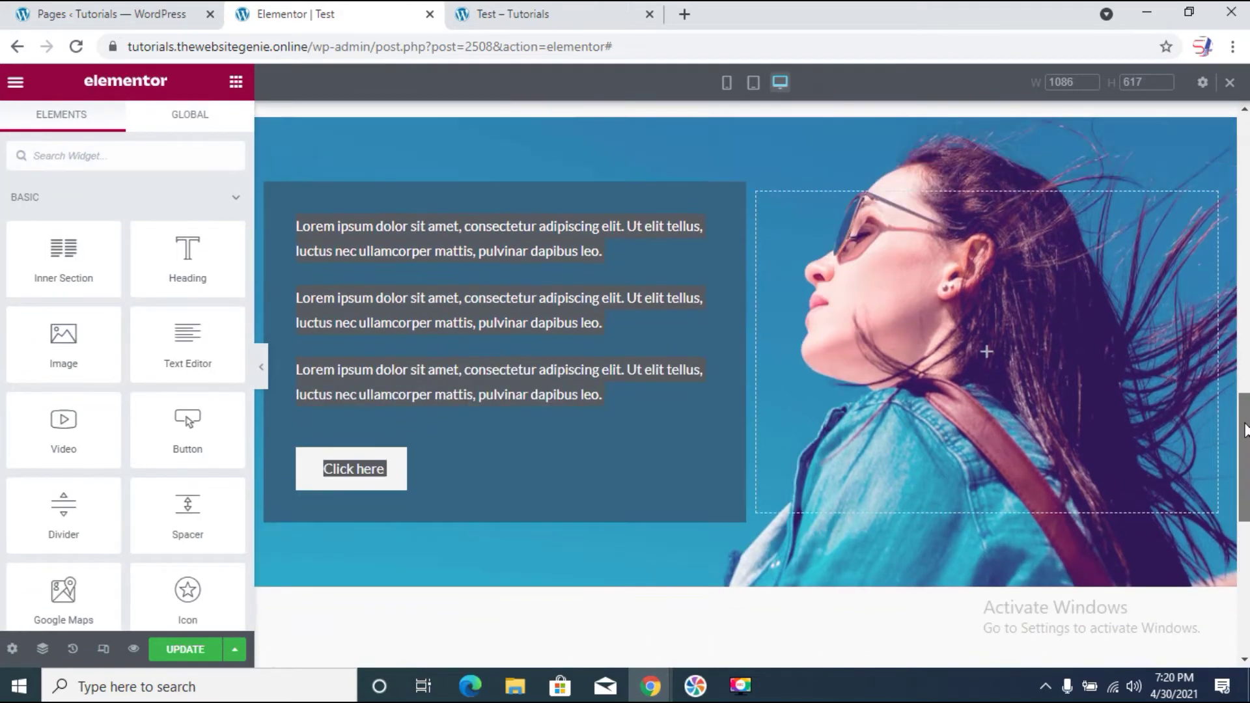
Step: Set the first color of the outer section's gradient overlay to white, #FFFFFF
left_click(746, 108)
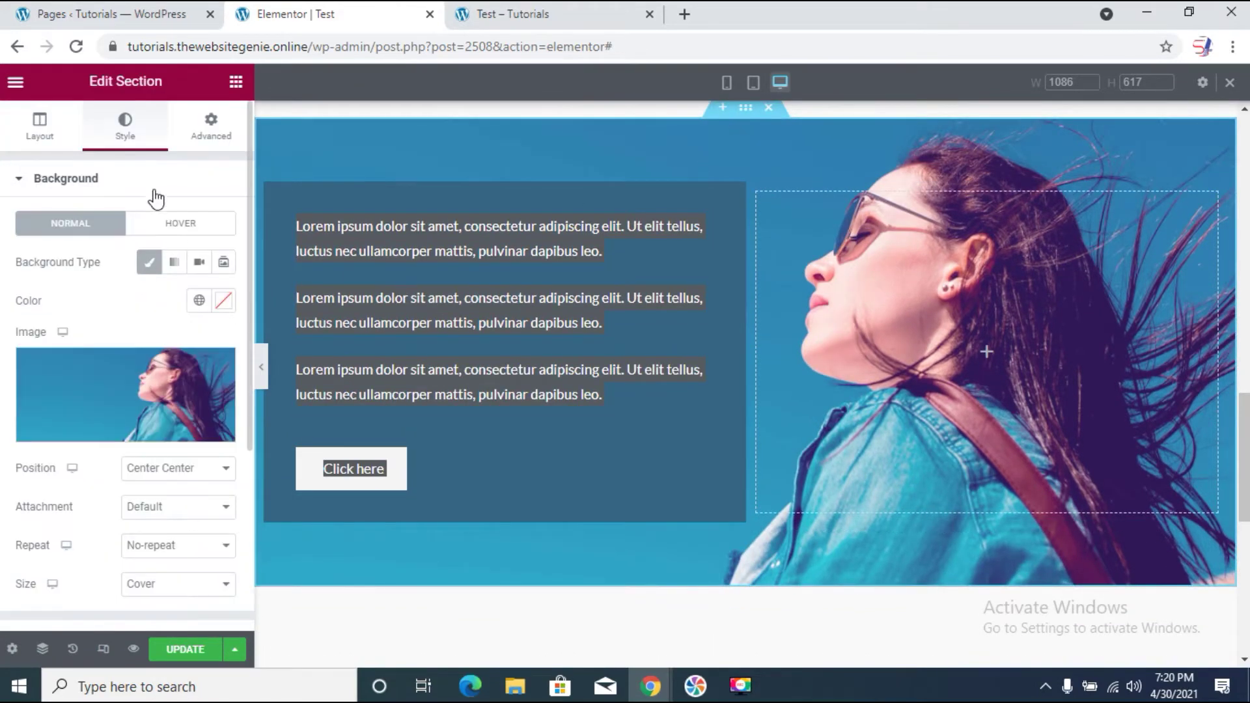
left_click(153, 185)
left_click(139, 236)
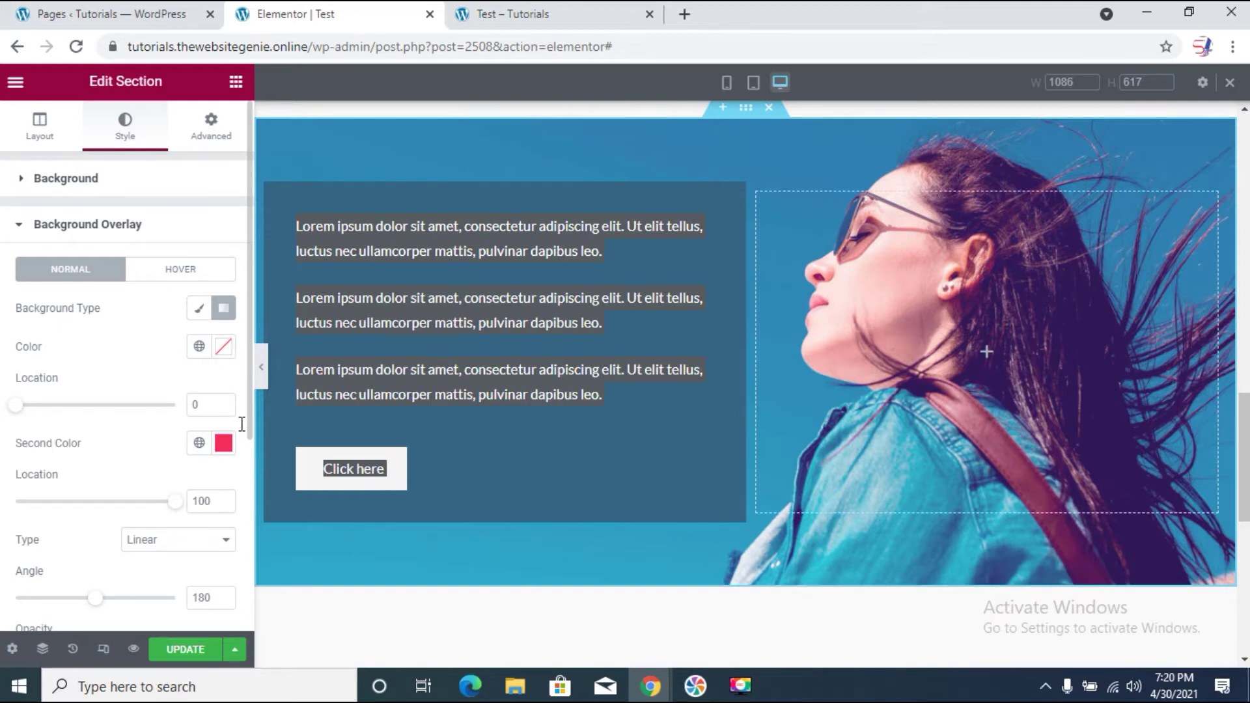
left_click(485, 323)
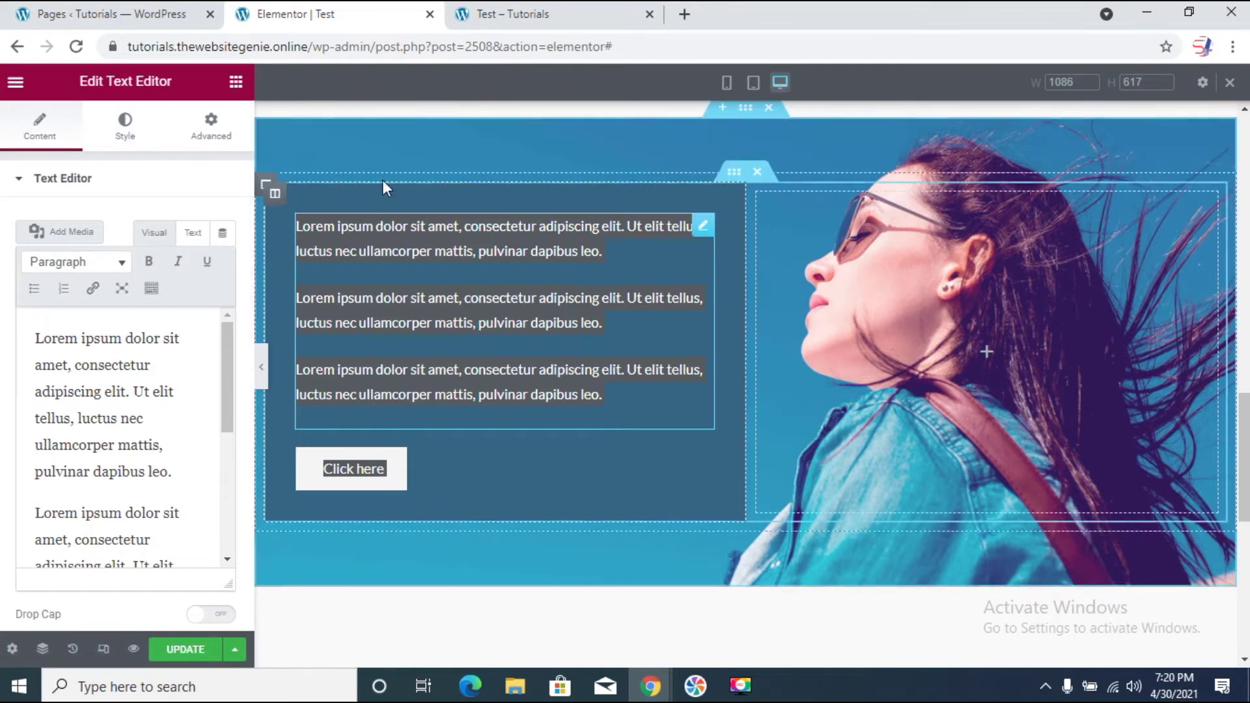
left_click(746, 108)
left_click(171, 184)
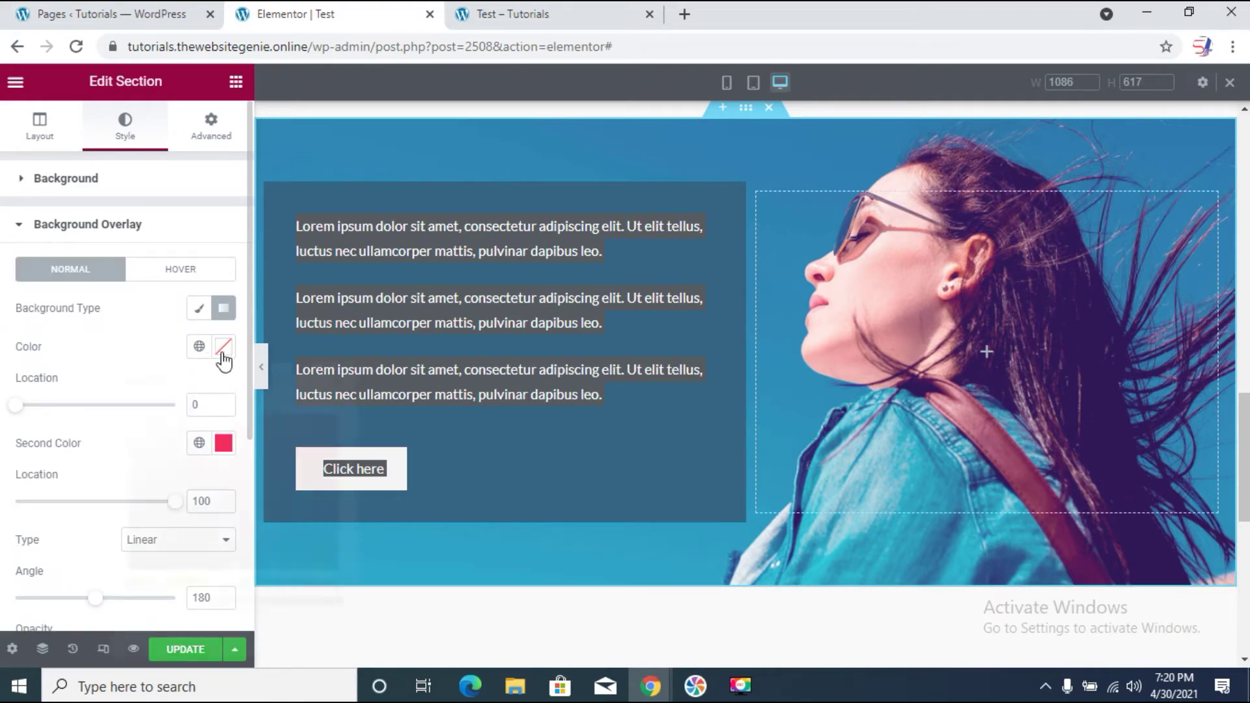
left_click(223, 346)
left_click_drag(207, 463, 88, 379)
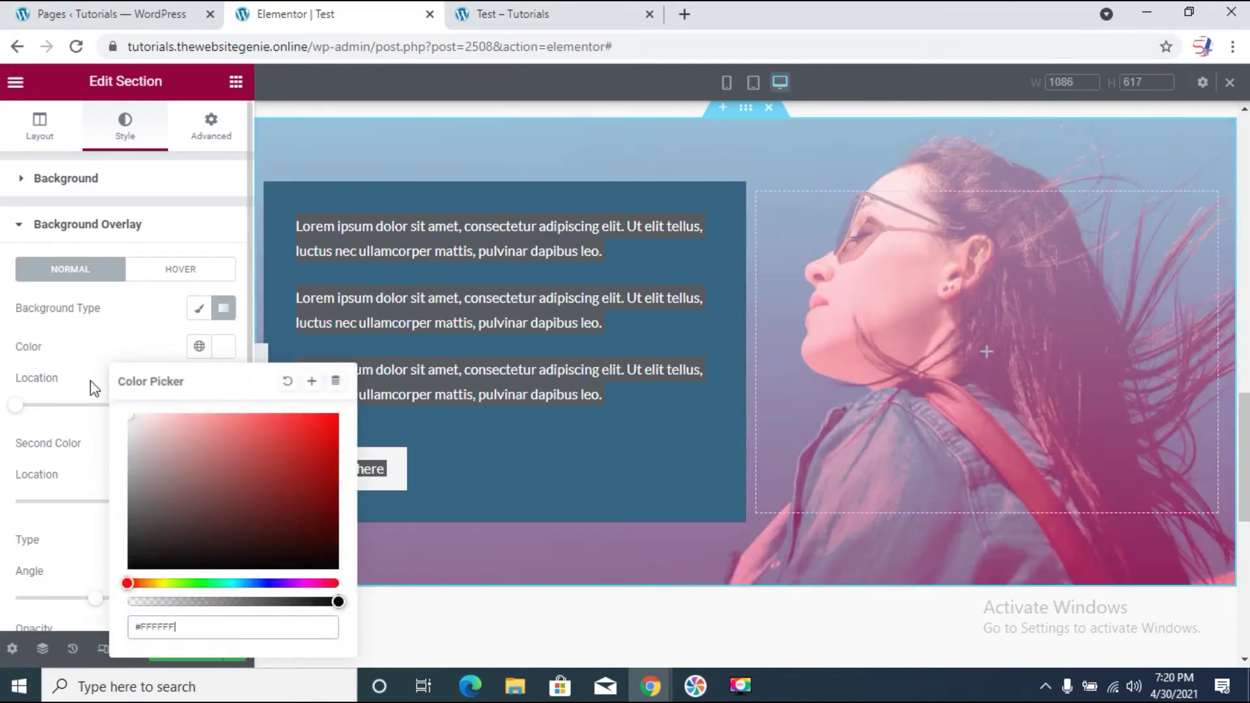
left_click(74, 335)
Step: Preview the page at full width without the editing panel and compare the new section with the original overlapping section above it
left_click(261, 367)
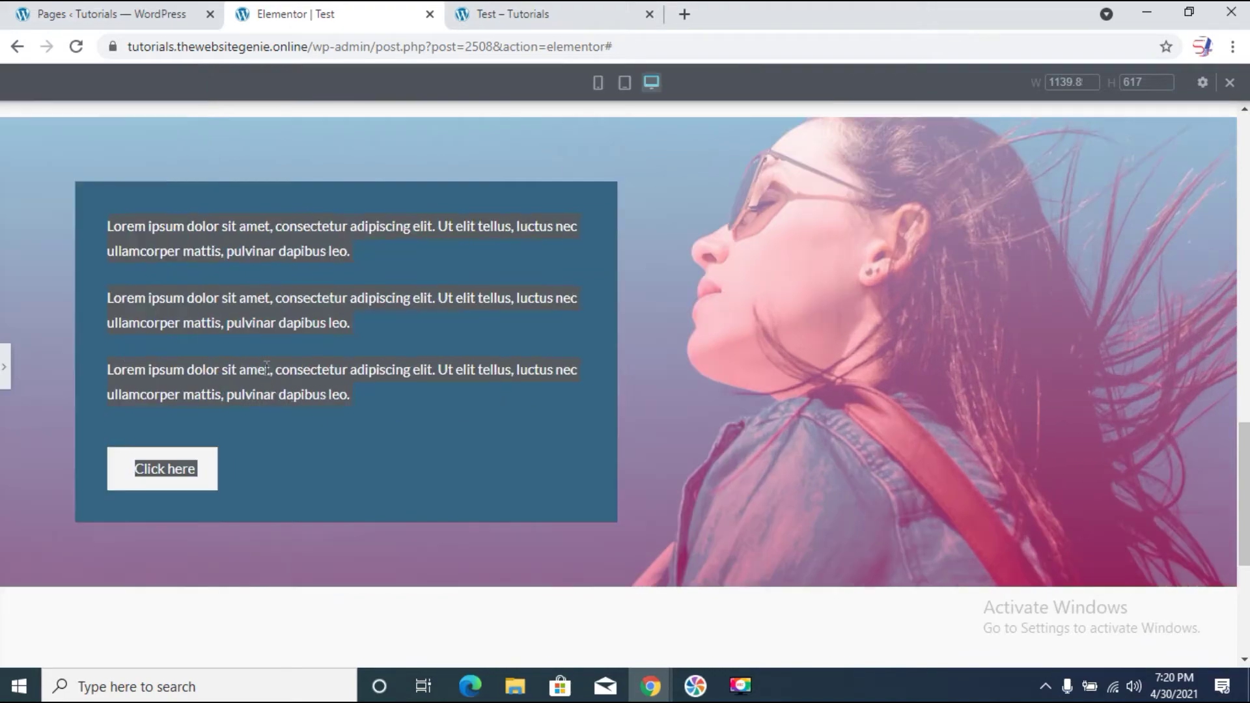
scroll(264, 369, "up", 1)
scroll(174, 381, "down", 2)
scroll(196, 391, "up", 2)
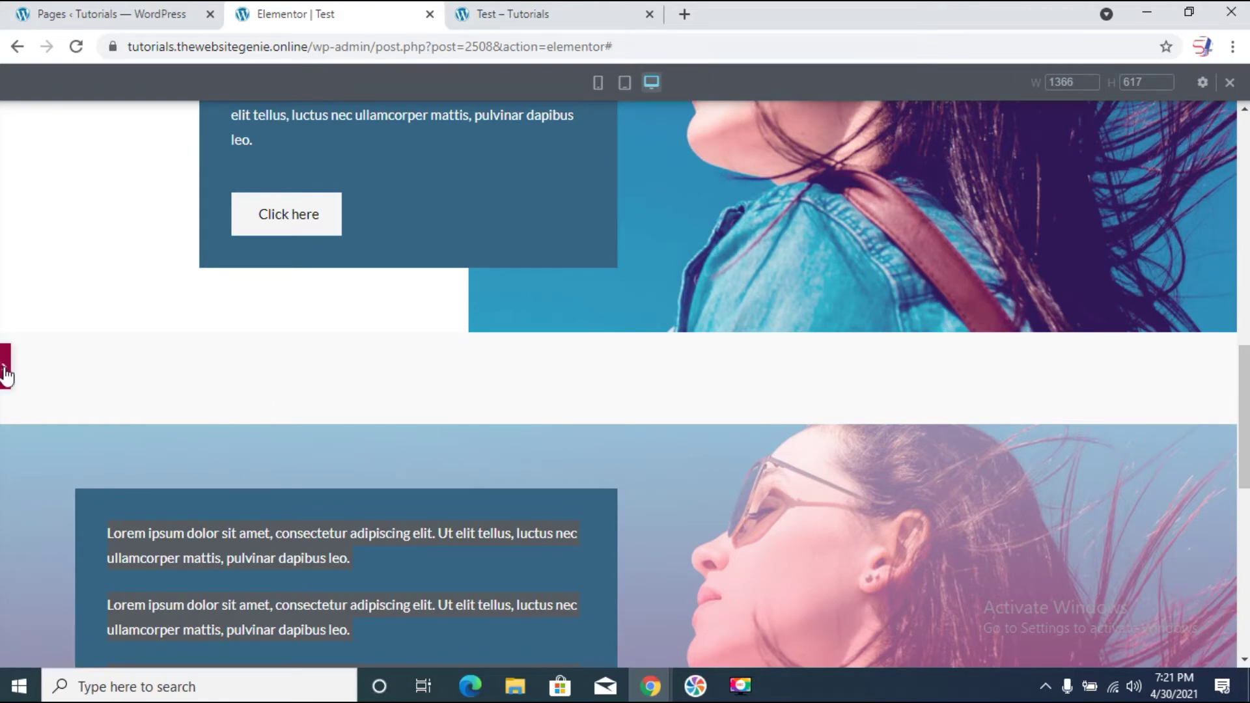
scroll(194, 412, "up", 4)
scroll(194, 411, "up", 2)
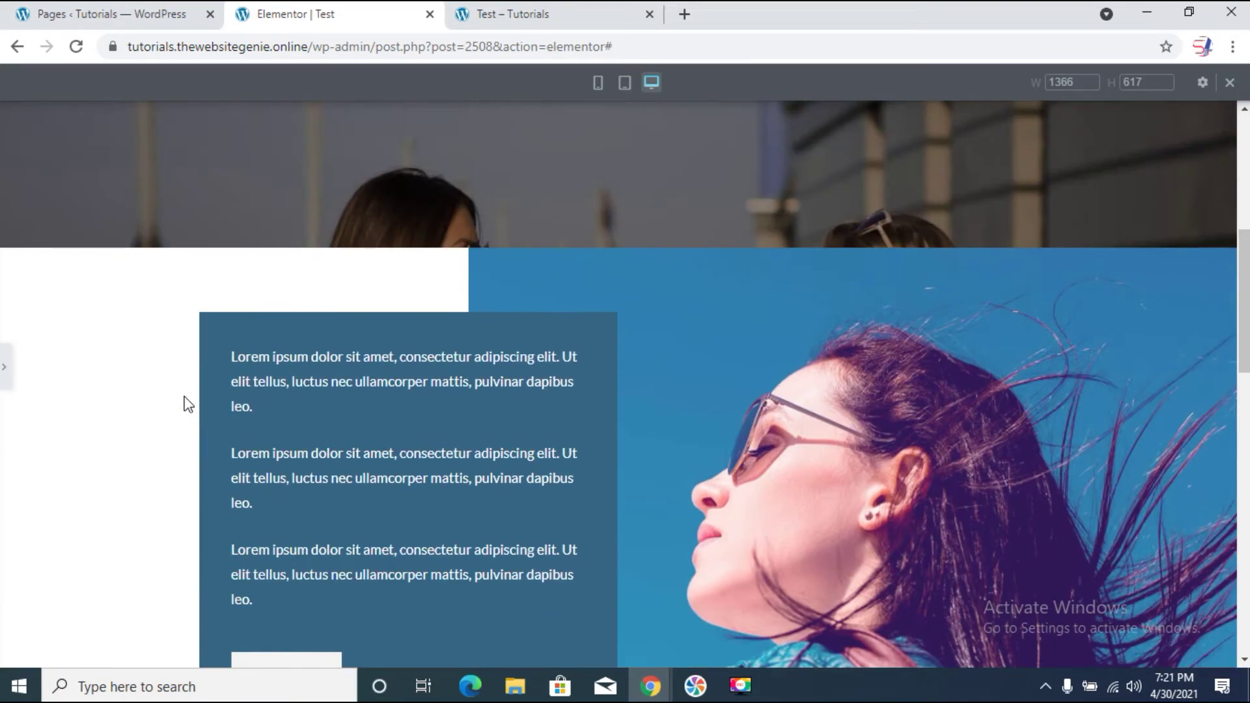
scroll(185, 404, "down", 6)
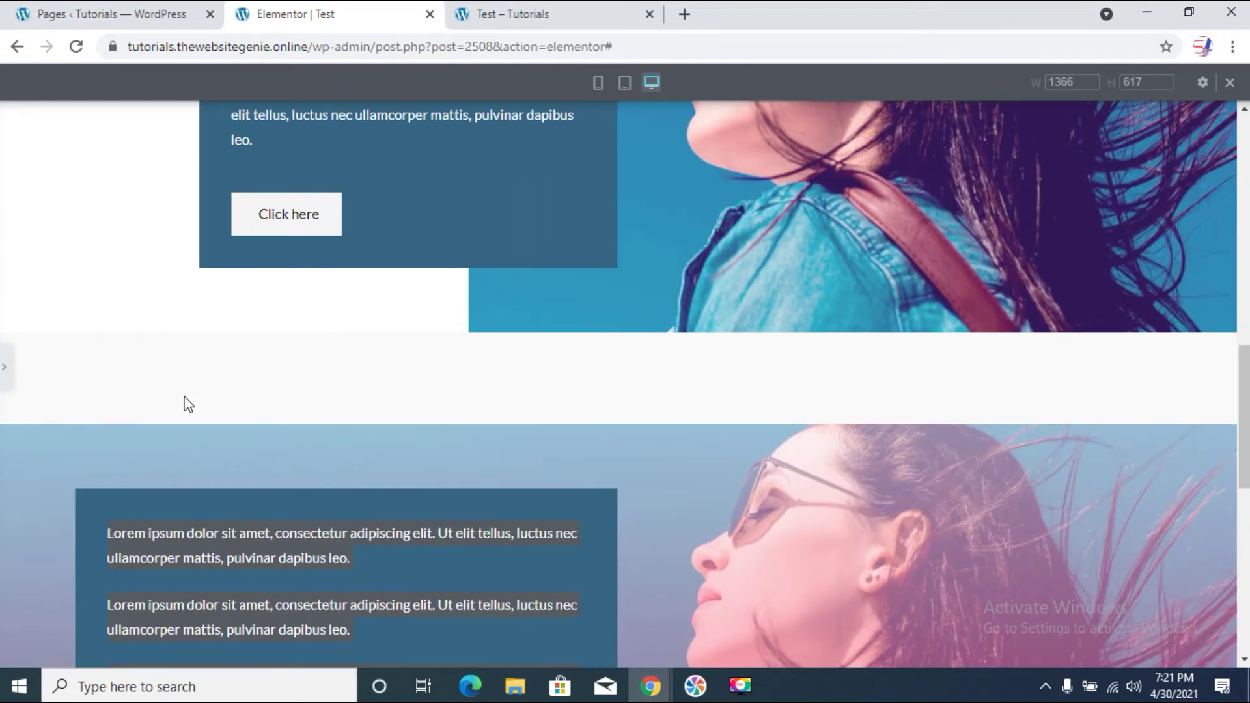
left_click(5, 371)
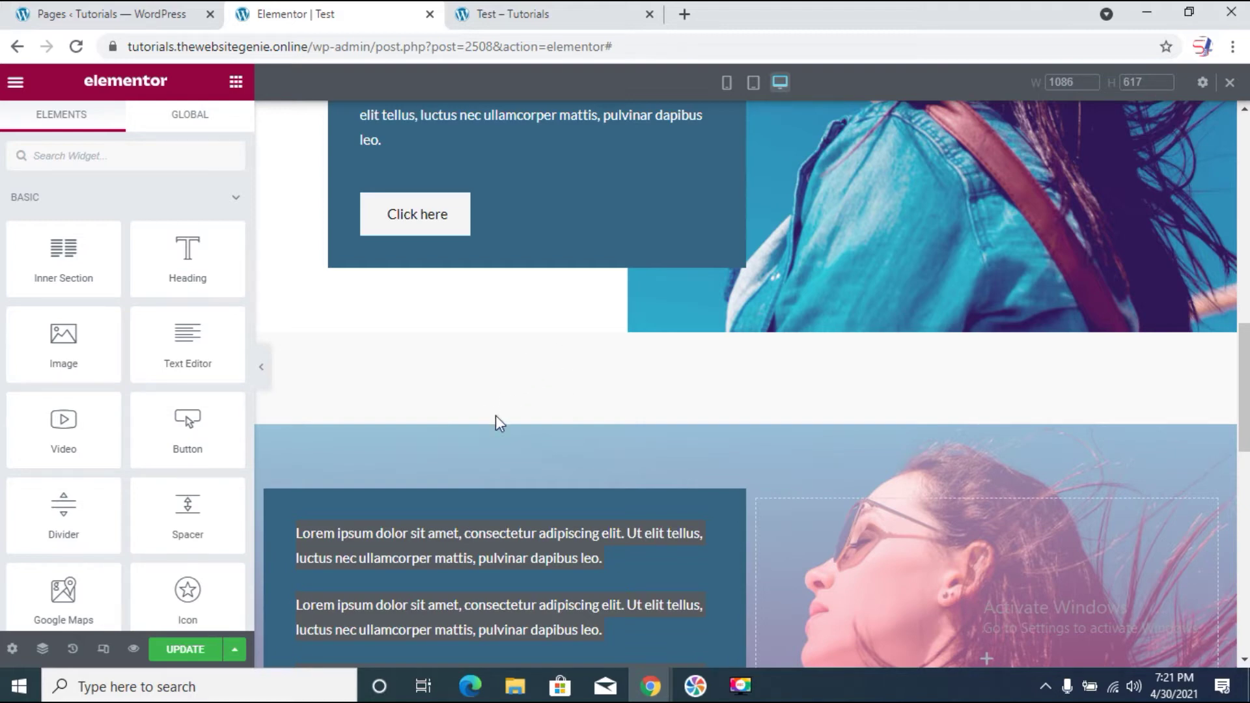
Step: Make the second color of the section's gradient overlay fully transparent, #F2295B00
scroll(515, 375, "down", 5)
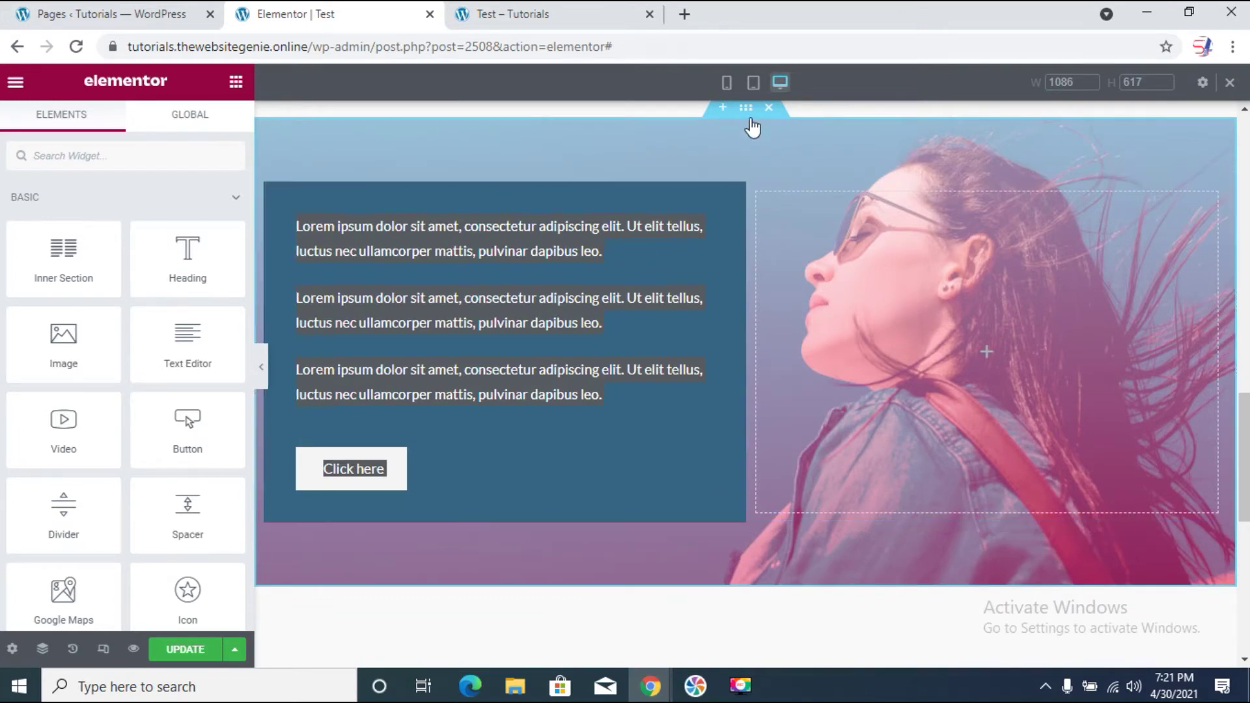
scroll(175, 416, "down", 4)
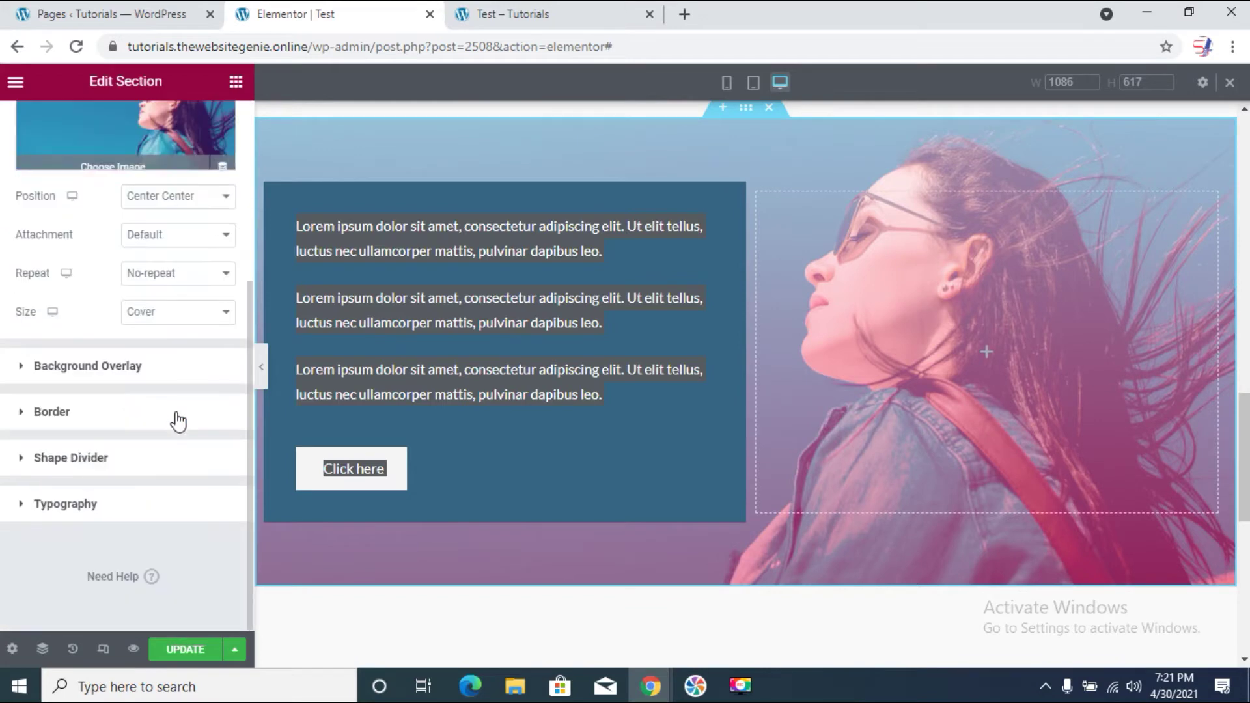
left_click(151, 369)
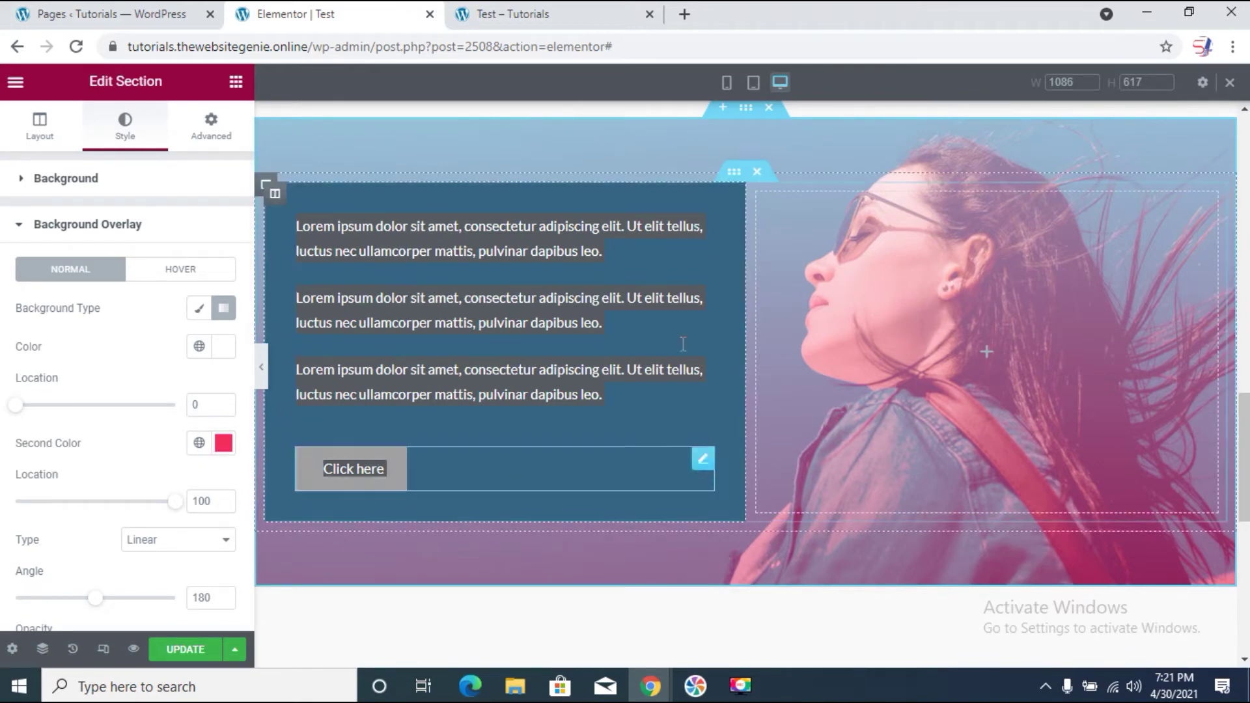
left_click(223, 445)
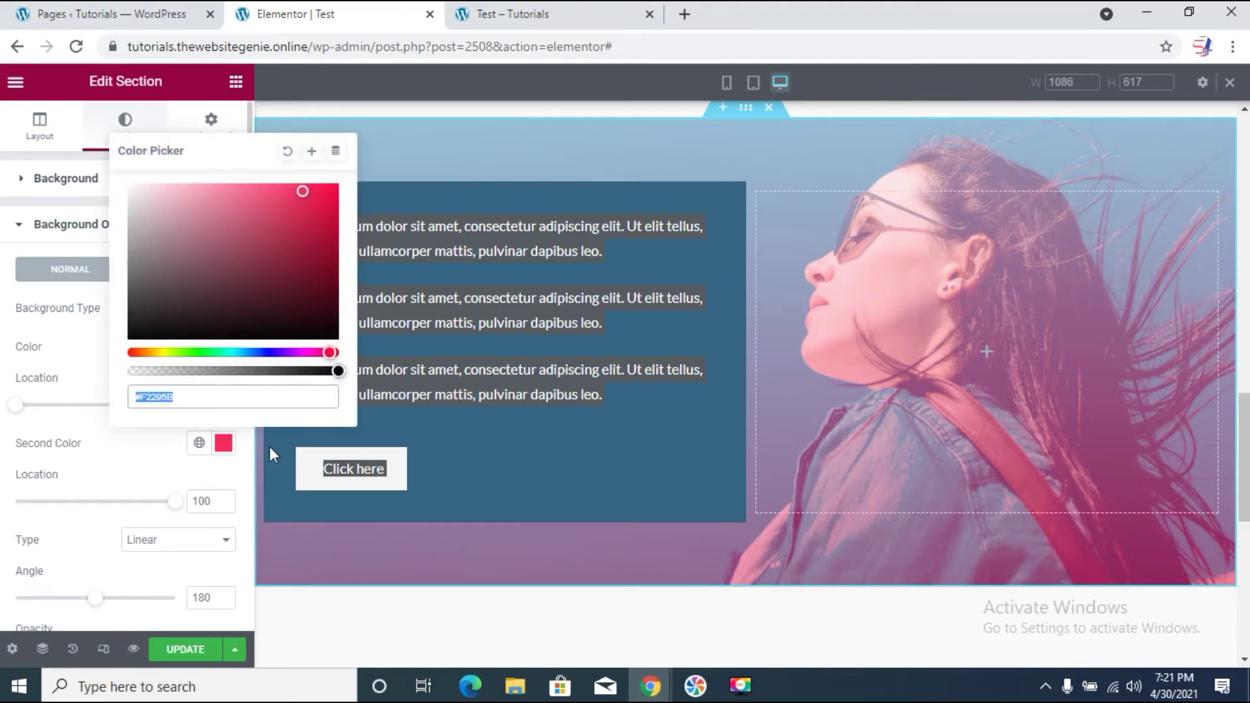
left_click_drag(339, 372, 106, 372)
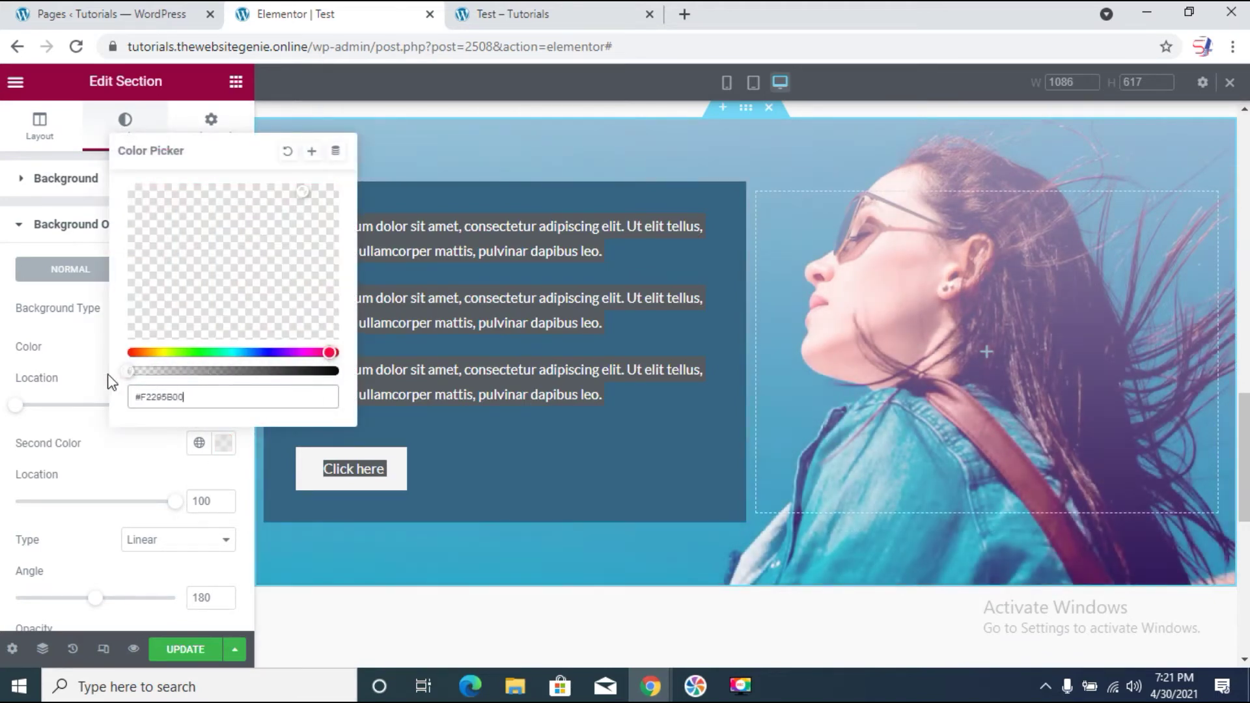
left_click(116, 473)
Step: Set the linear overlay gradient's angle to 90 and its opacity to 1
scroll(138, 464, "down", 3)
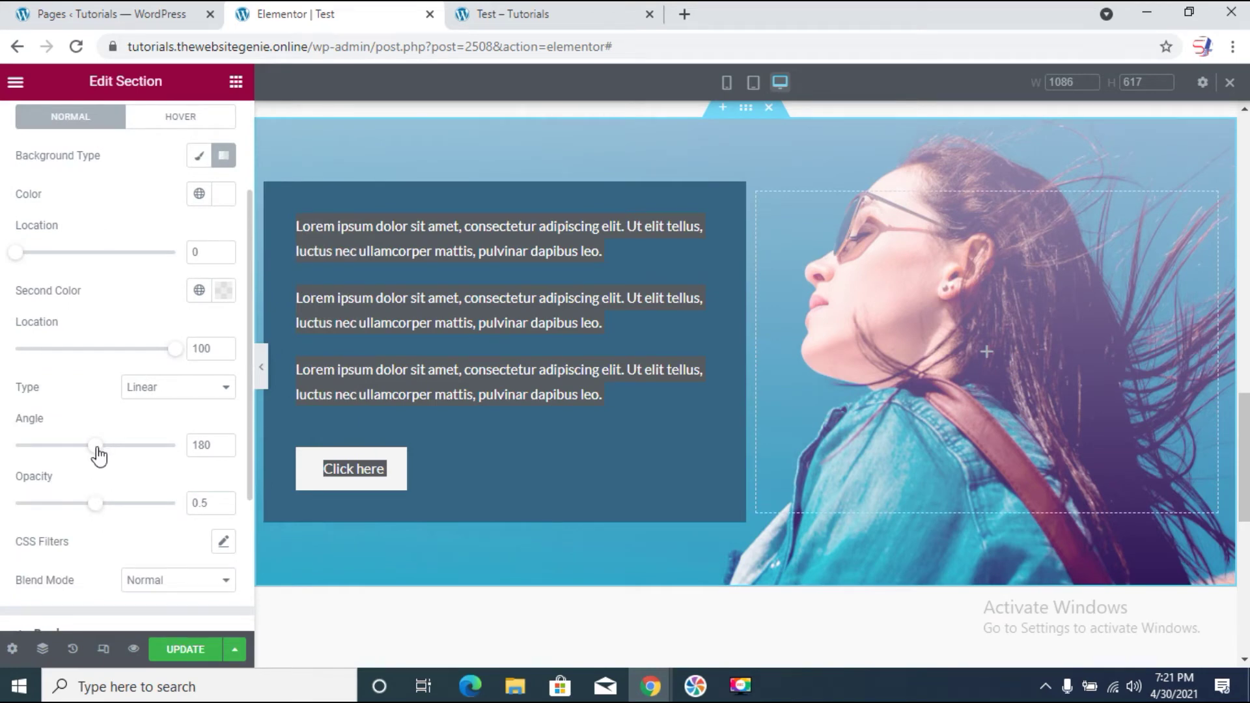
left_click_drag(93, 446, 58, 449)
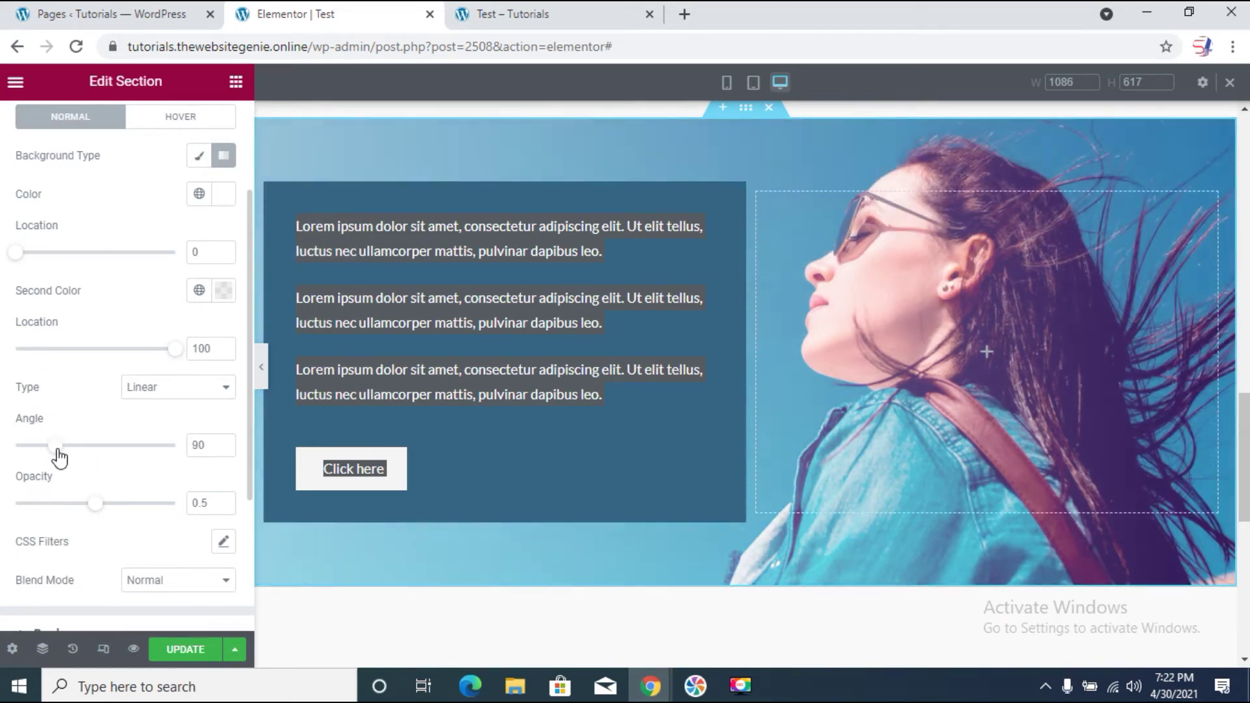
left_click_drag(97, 504, 174, 507)
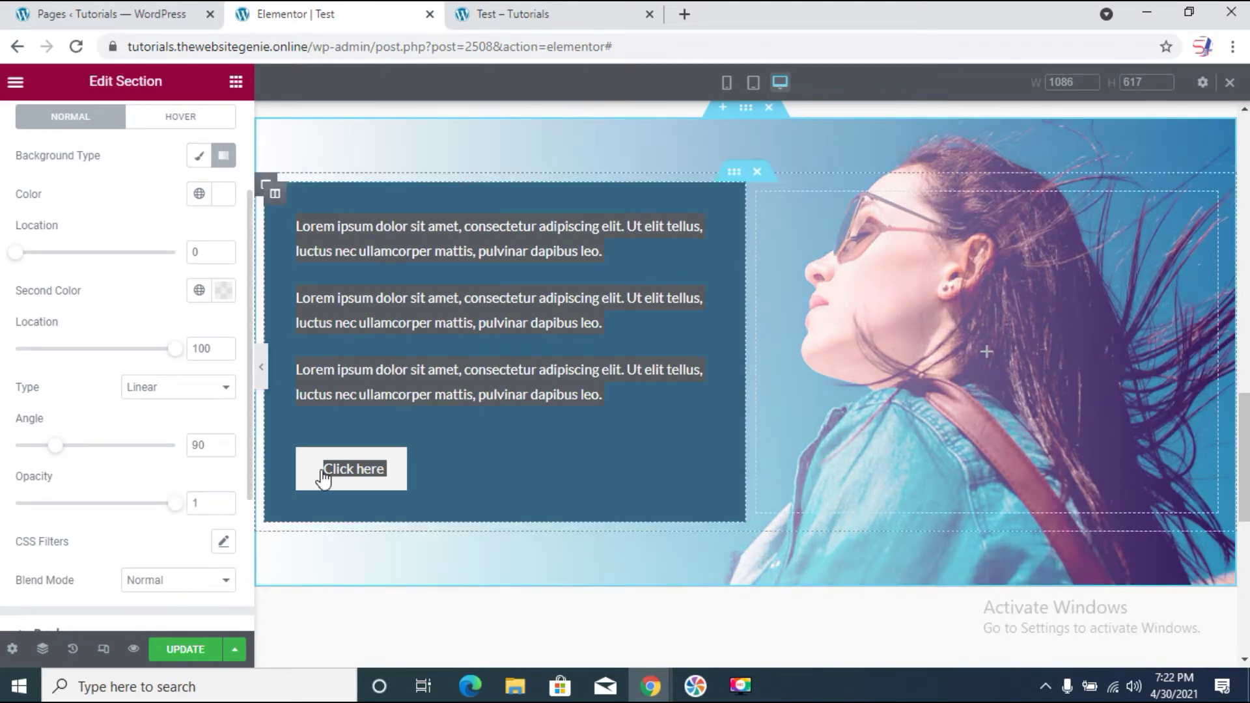
scroll(316, 347, "up", 2)
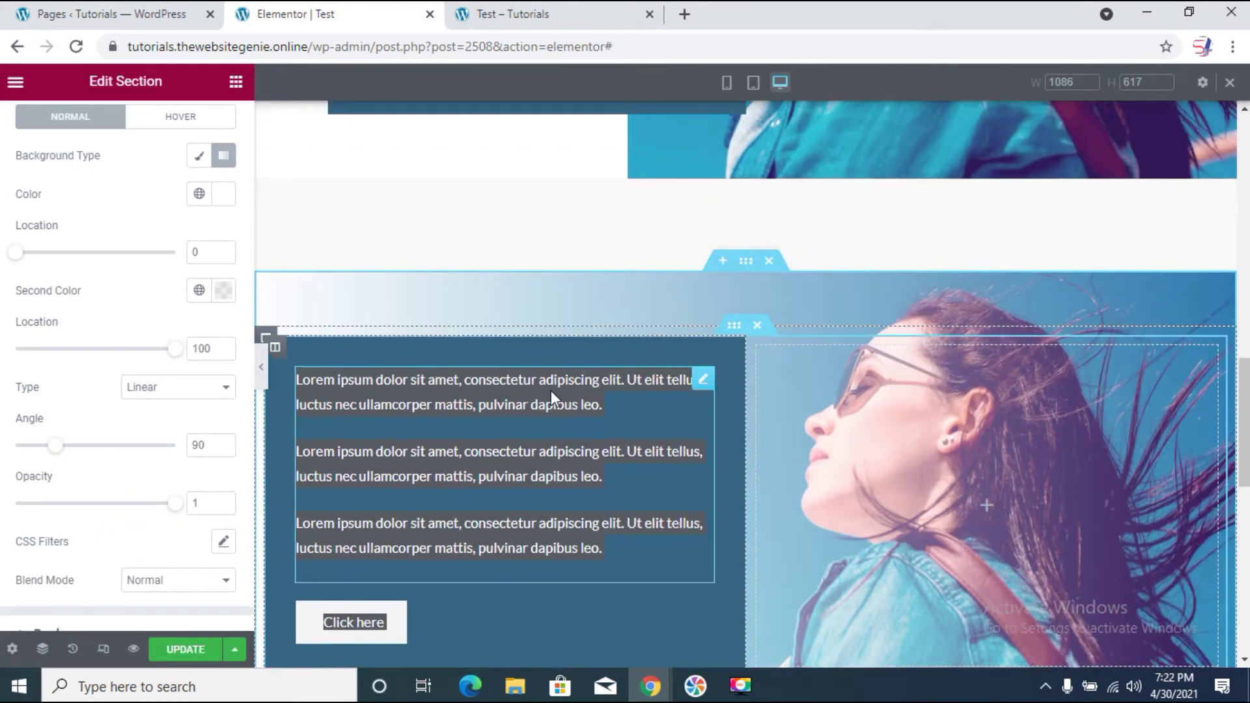
scroll(371, 312, "down", 2)
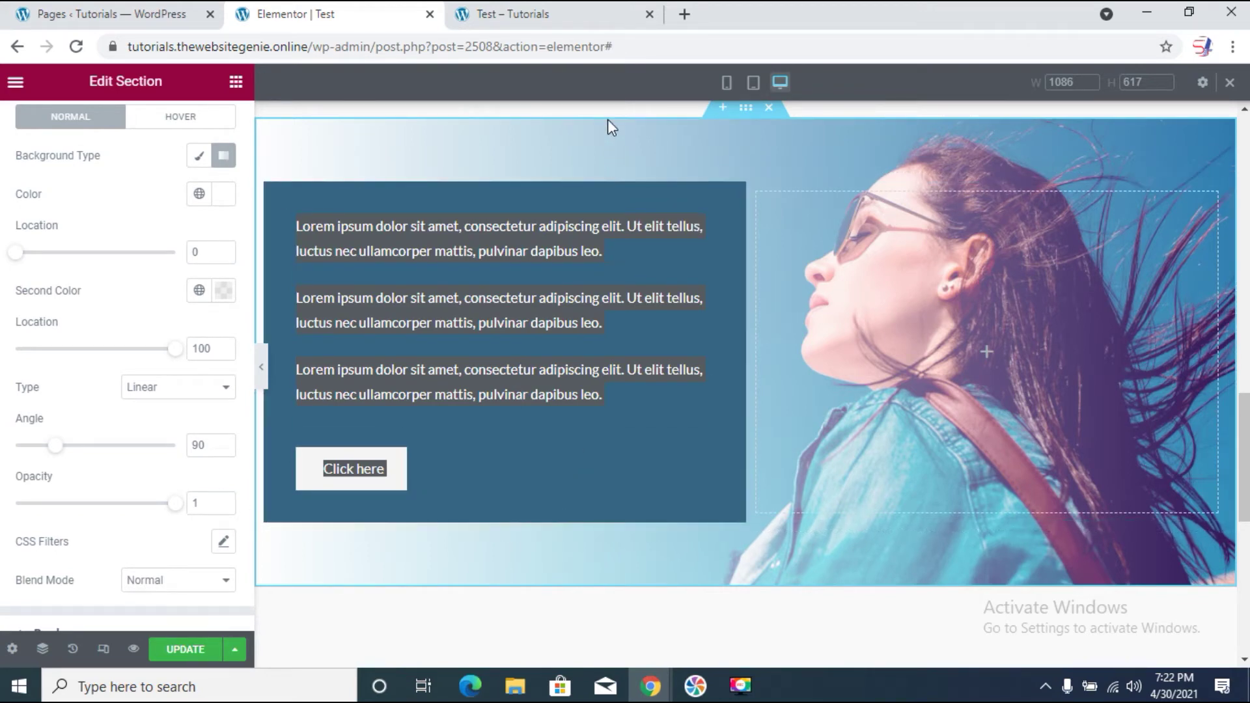
scroll(81, 406, "up", 3)
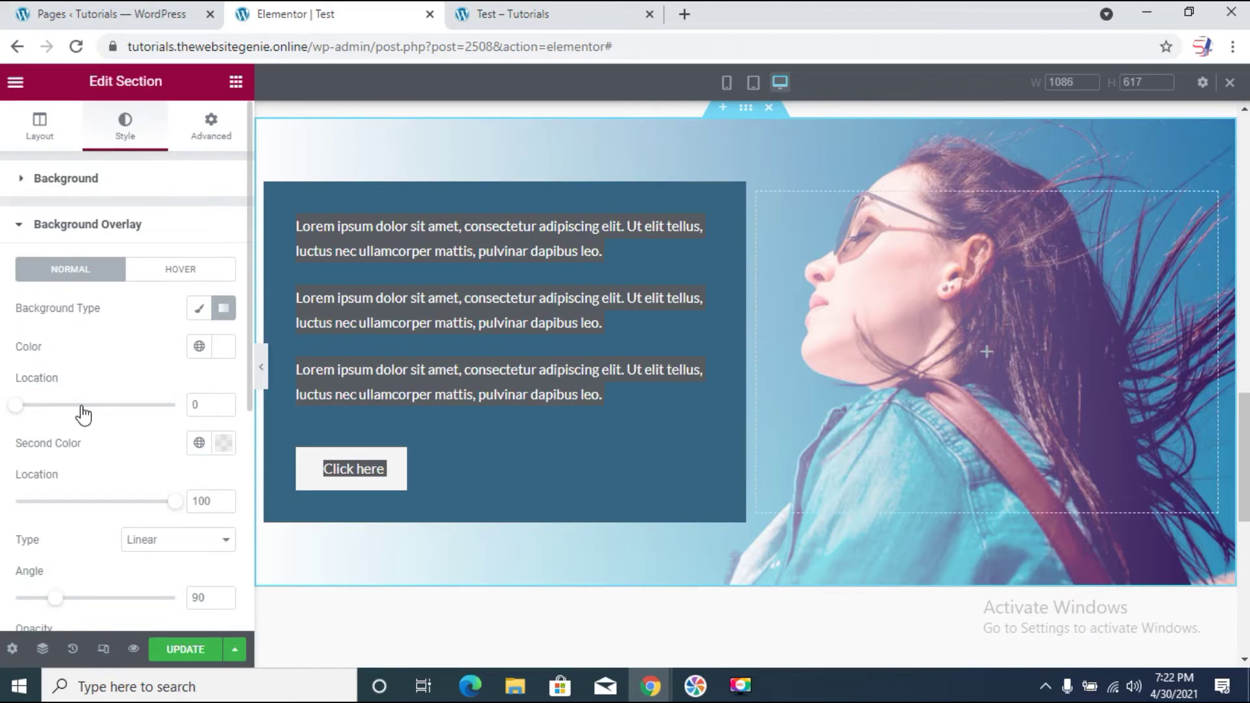
Step: Set the locations of both overlay gradient colors to 40 and check the section at full width without the editing panel
left_click_drag(15, 406, 80, 420)
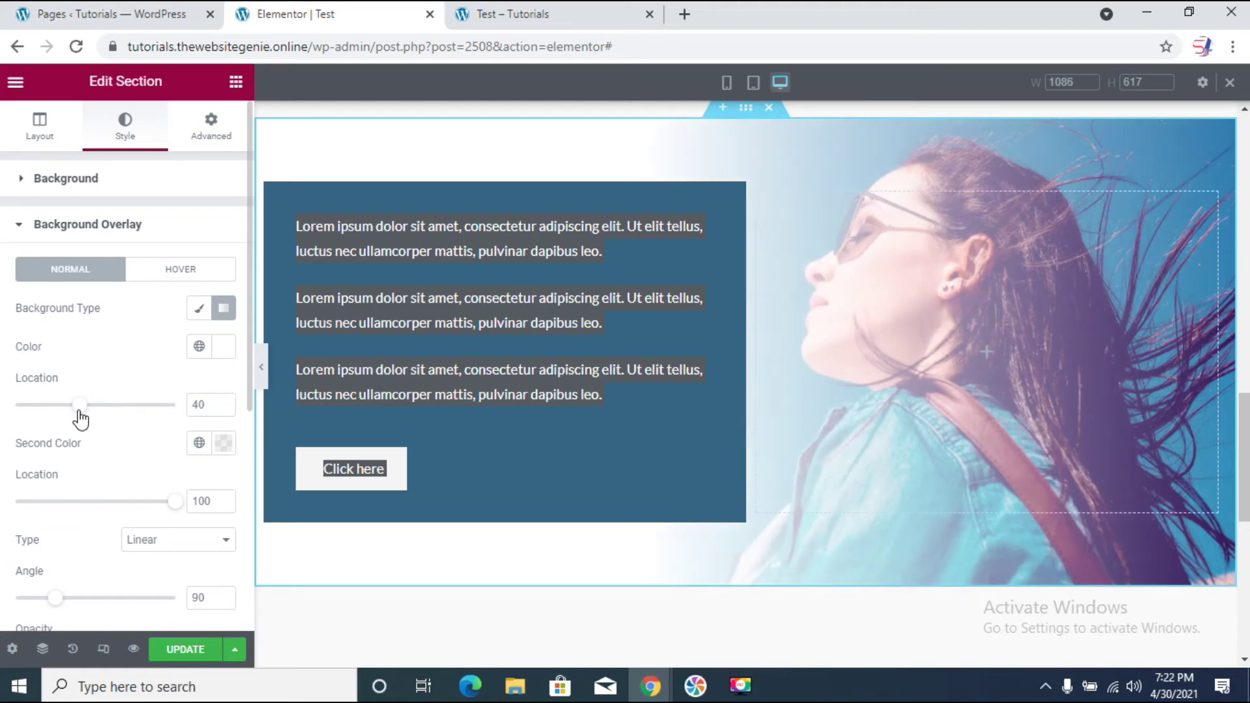
left_click_drag(173, 502, 79, 501)
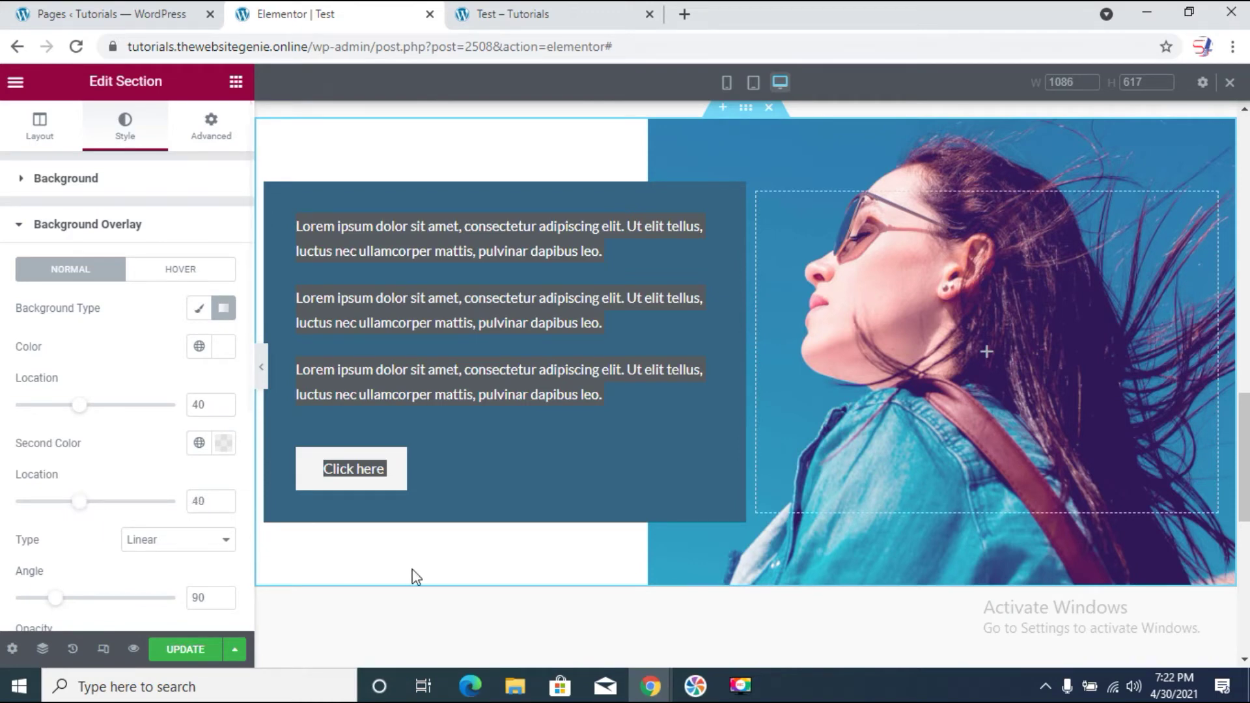
left_click(264, 388)
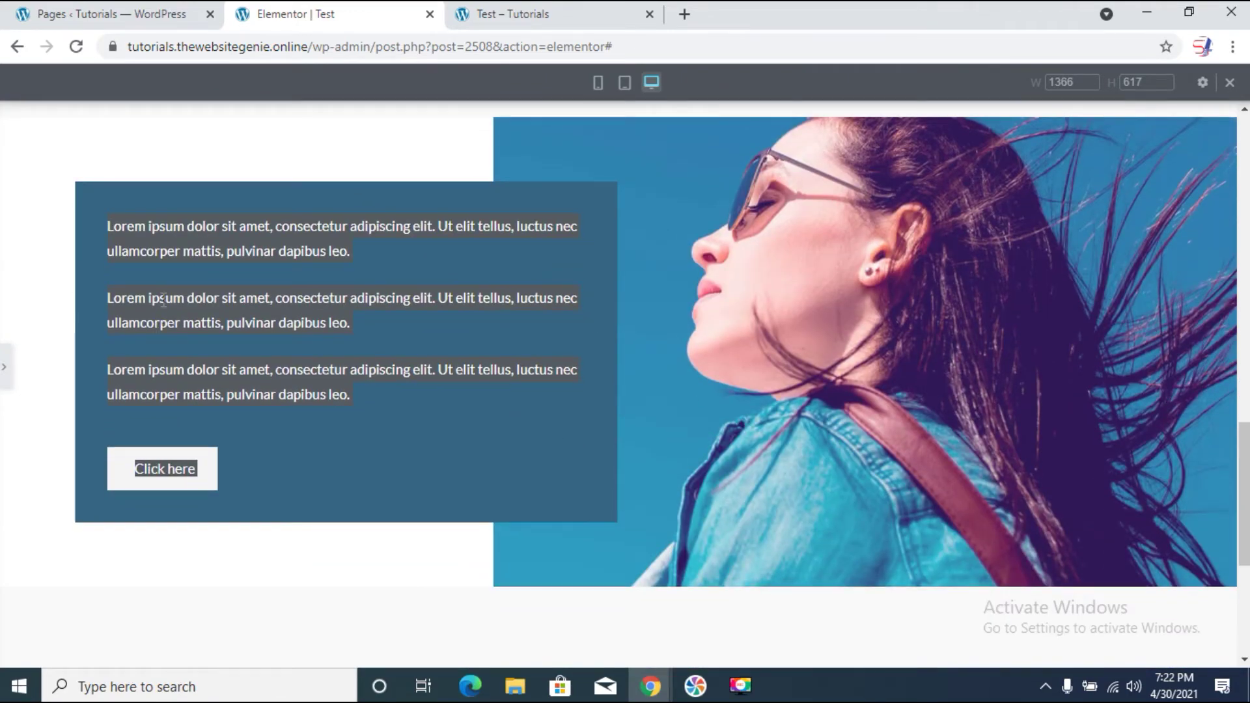
left_click(5, 367)
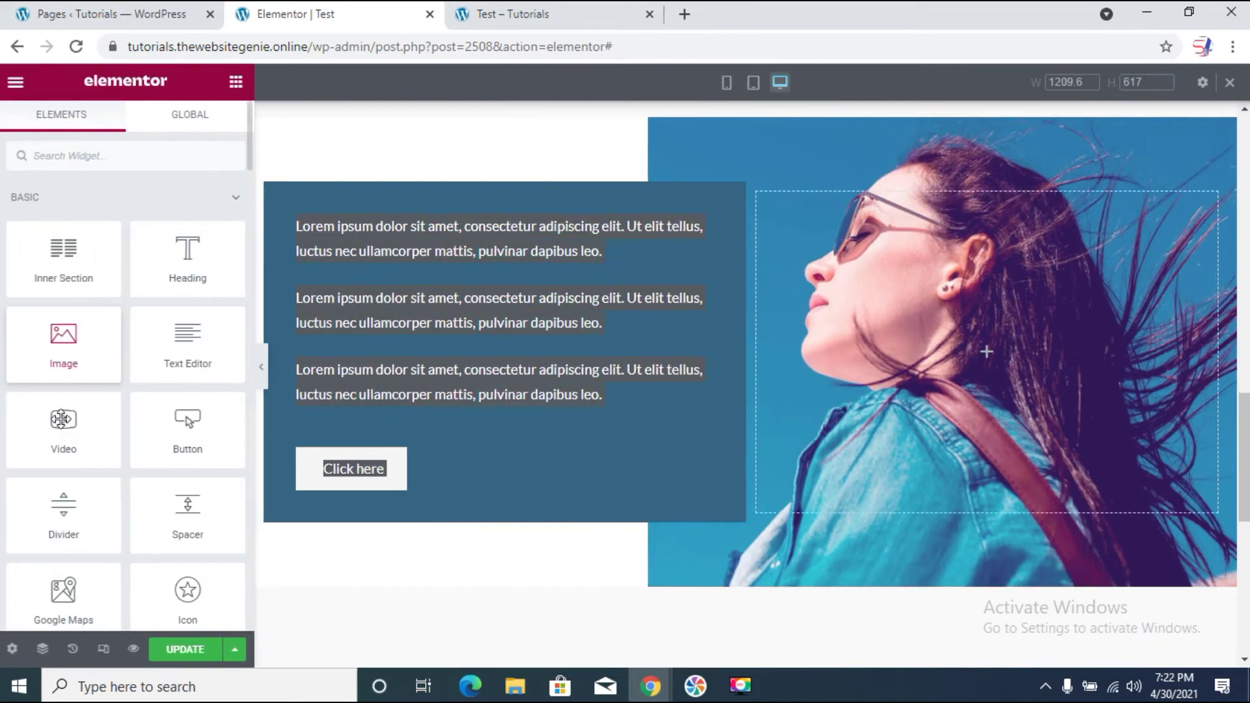
Step: Update the page, view the new section on the page preview, and return to the editor
left_click(179, 654)
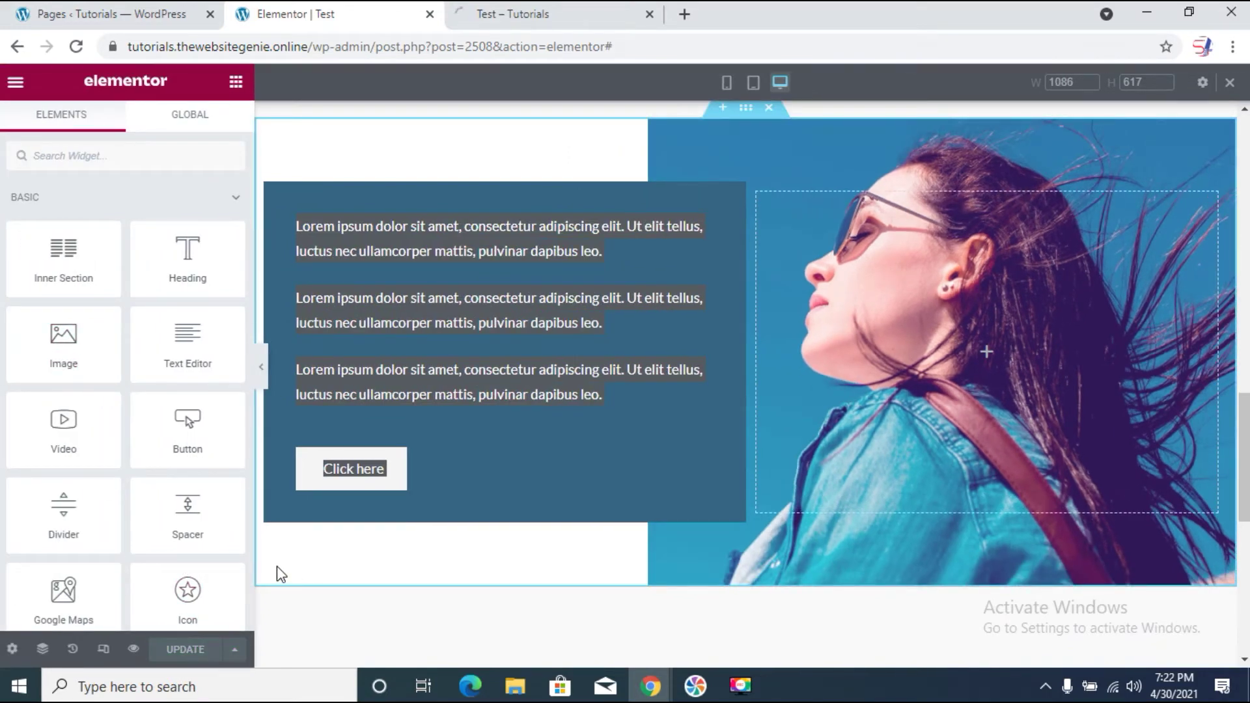
left_click(522, 20)
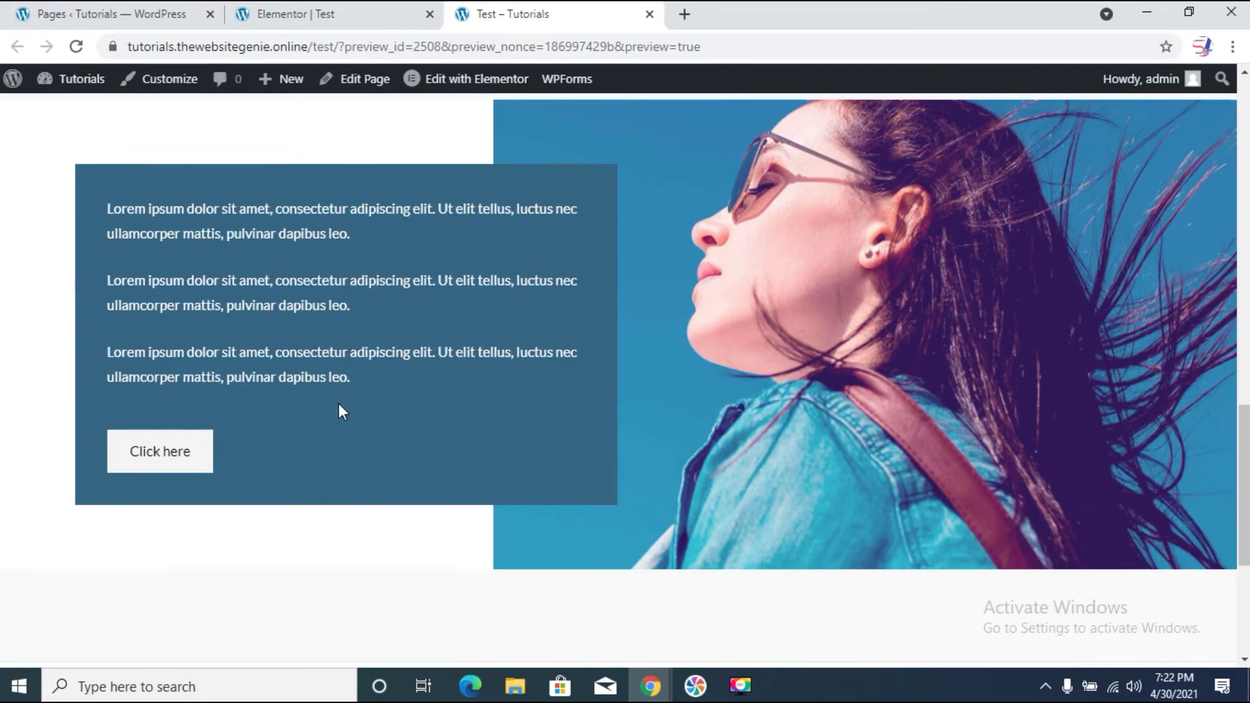
left_click(345, 14)
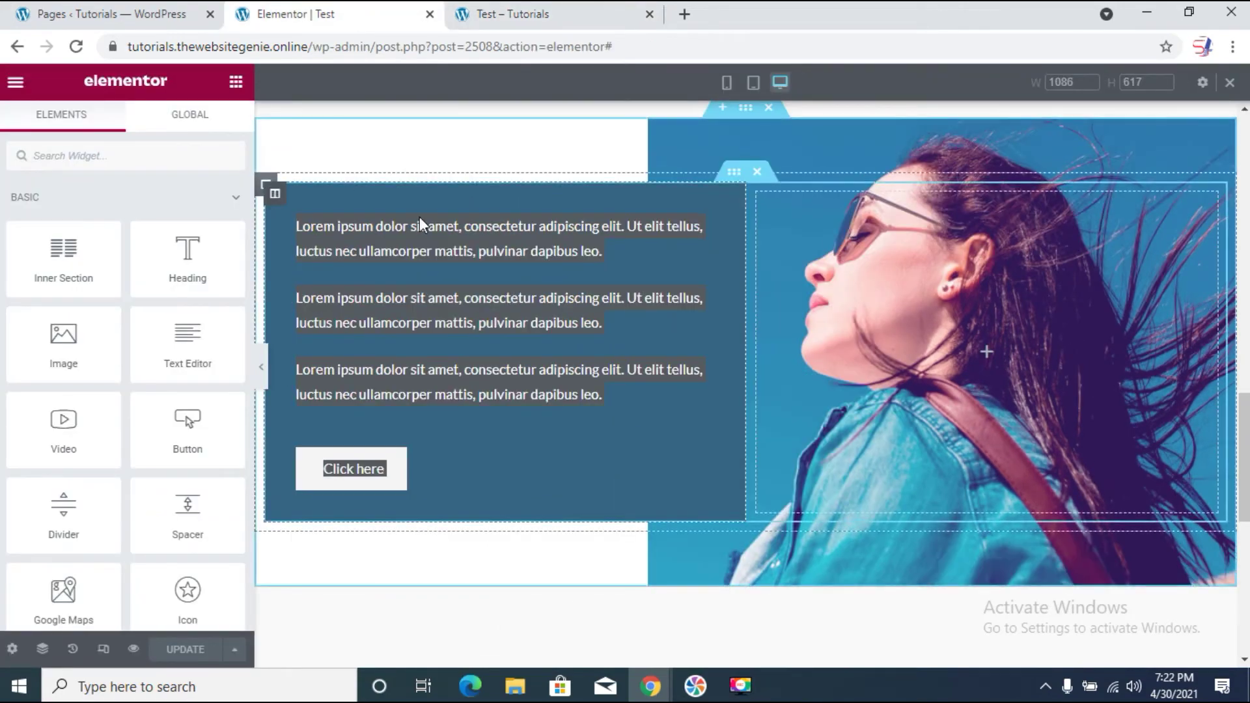
Step: Compare the margin and padding settings of the blue text columns in the new section and the original section above
scroll(373, 271, "up", 2)
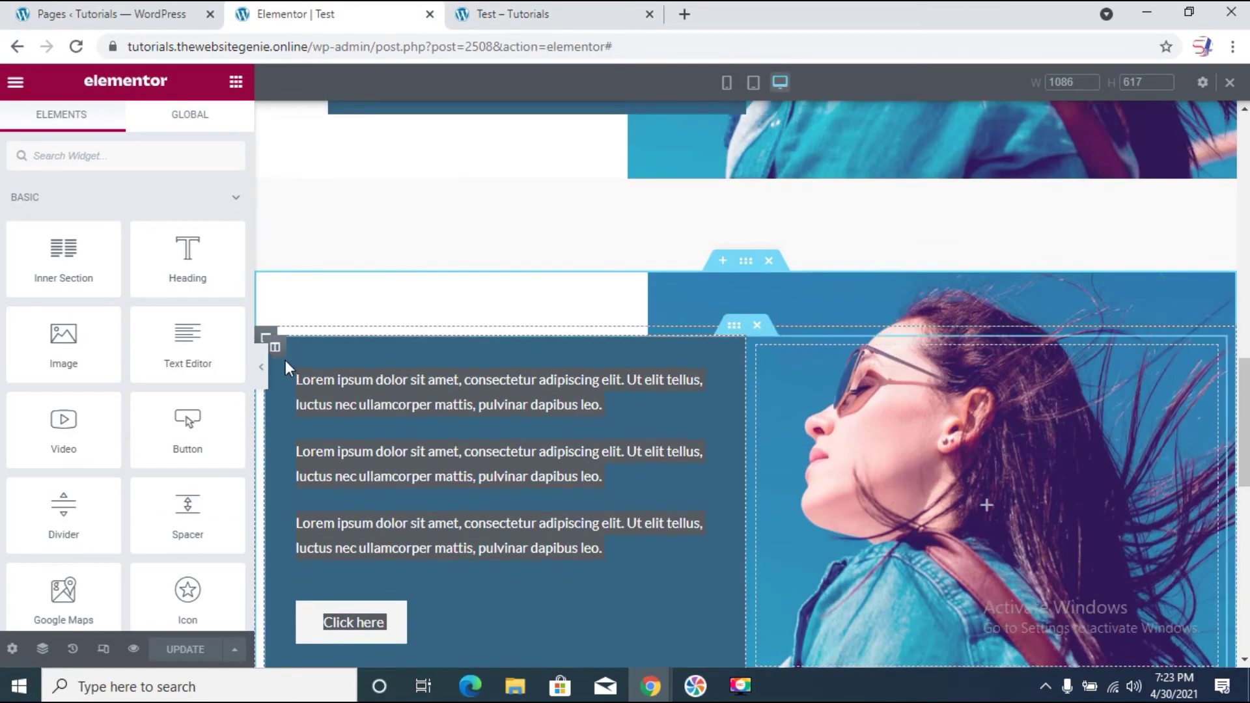
left_click(275, 347)
left_click(217, 132)
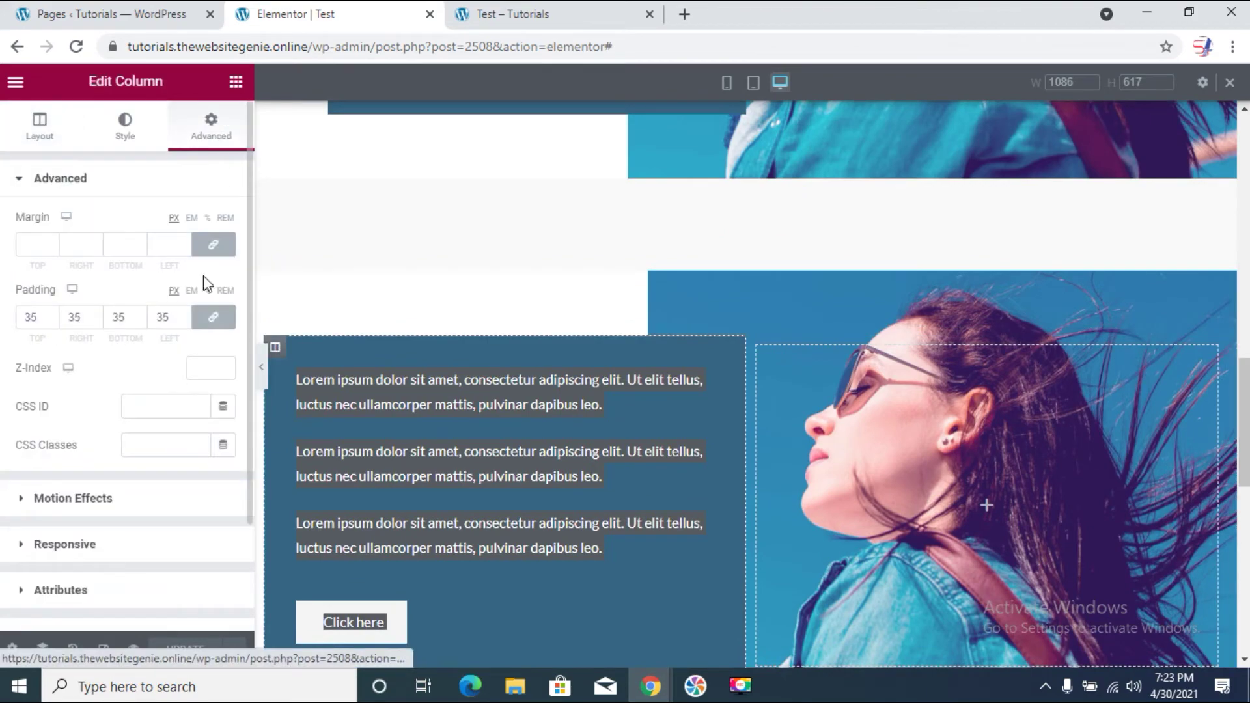
scroll(471, 423, "up", 6)
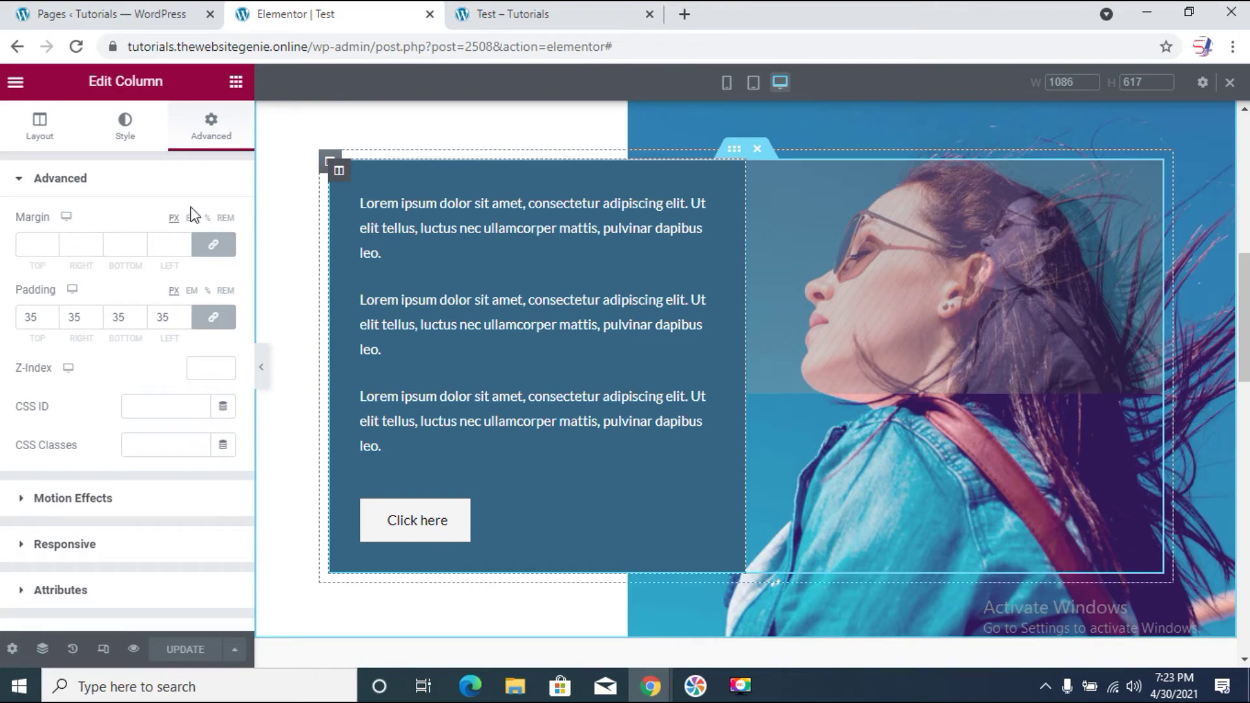
left_click(211, 130)
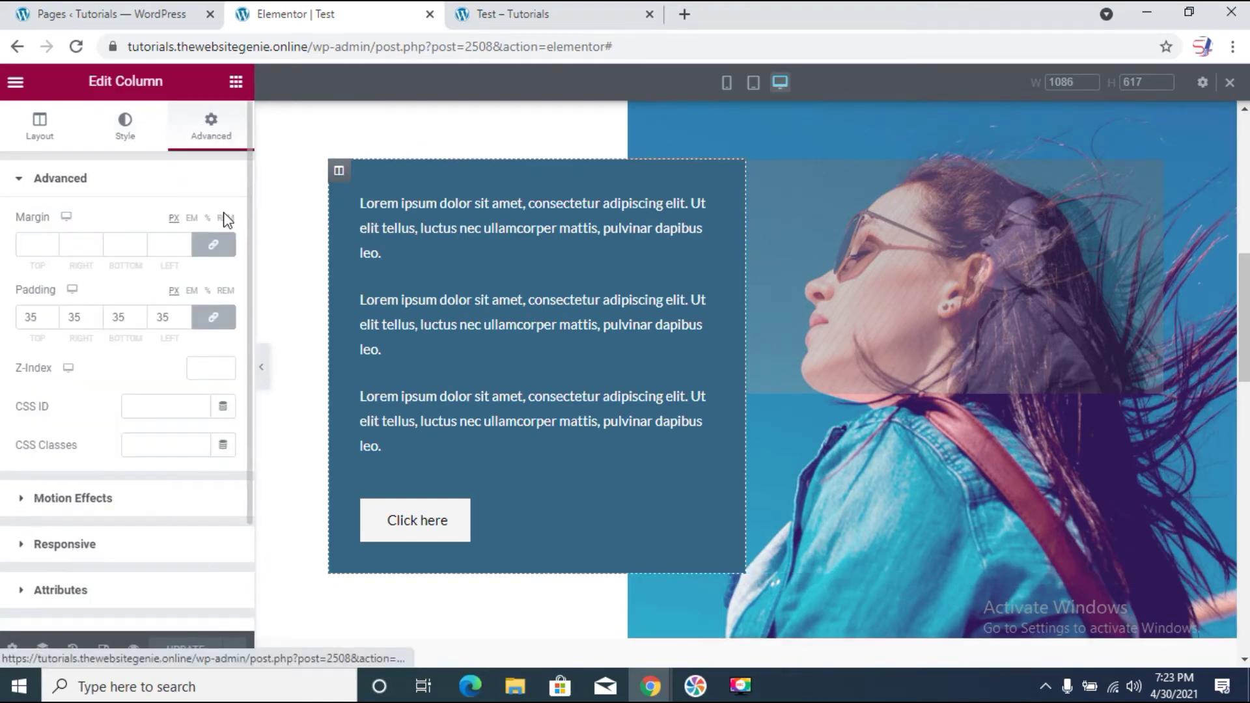
Step: Look up the boxed content width in the original overlapping section's layout settings
scroll(745, 339, "up", 2)
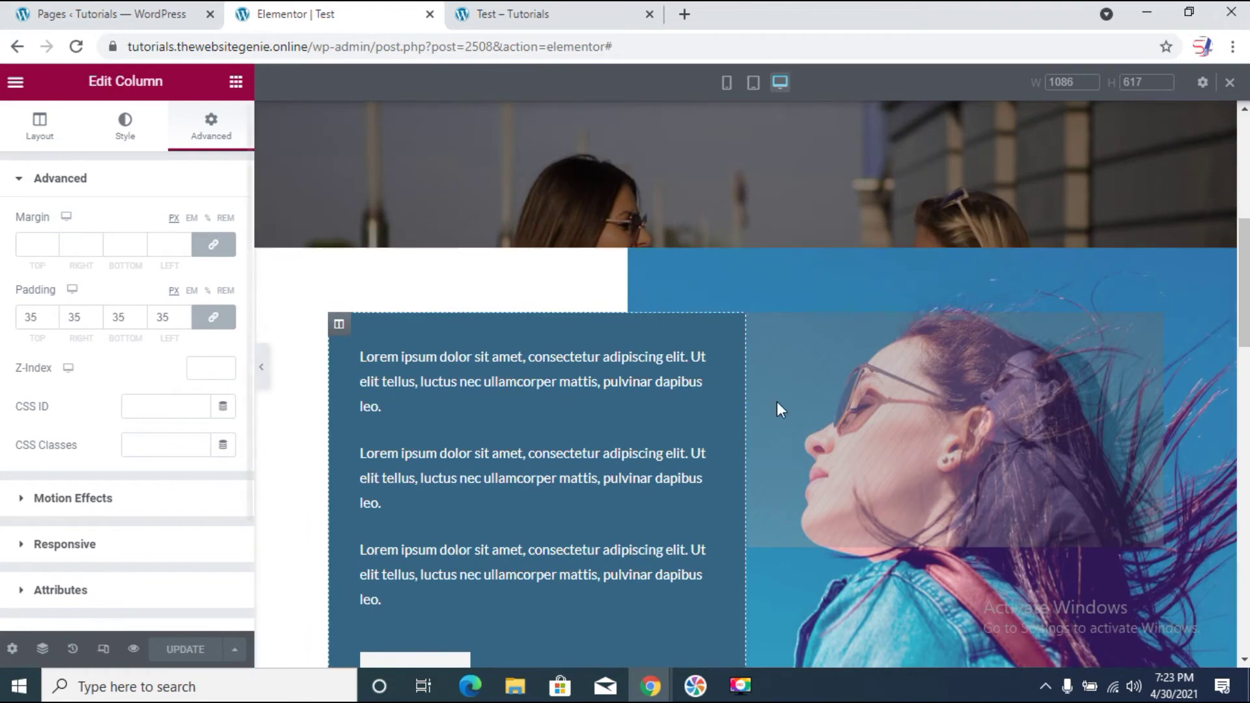
left_click(746, 238)
left_click(52, 134)
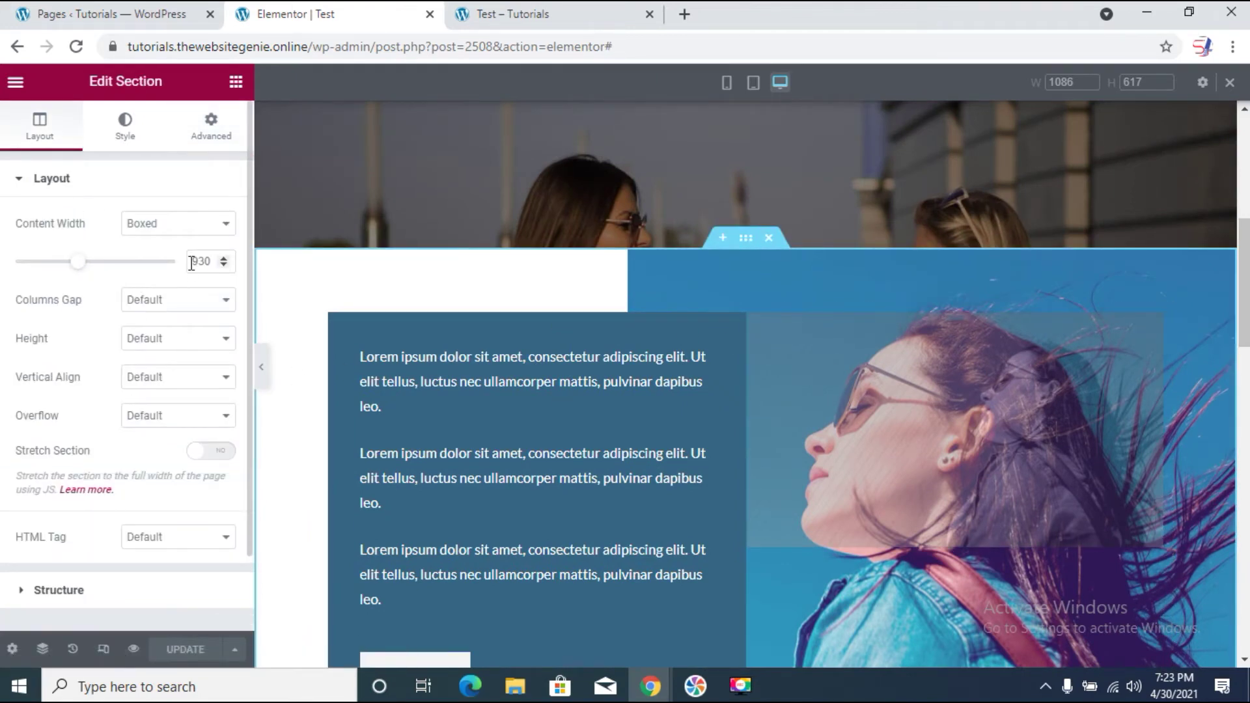
Step: Set the new outer section's boxed content width to 930
scroll(600, 438, "down", 10)
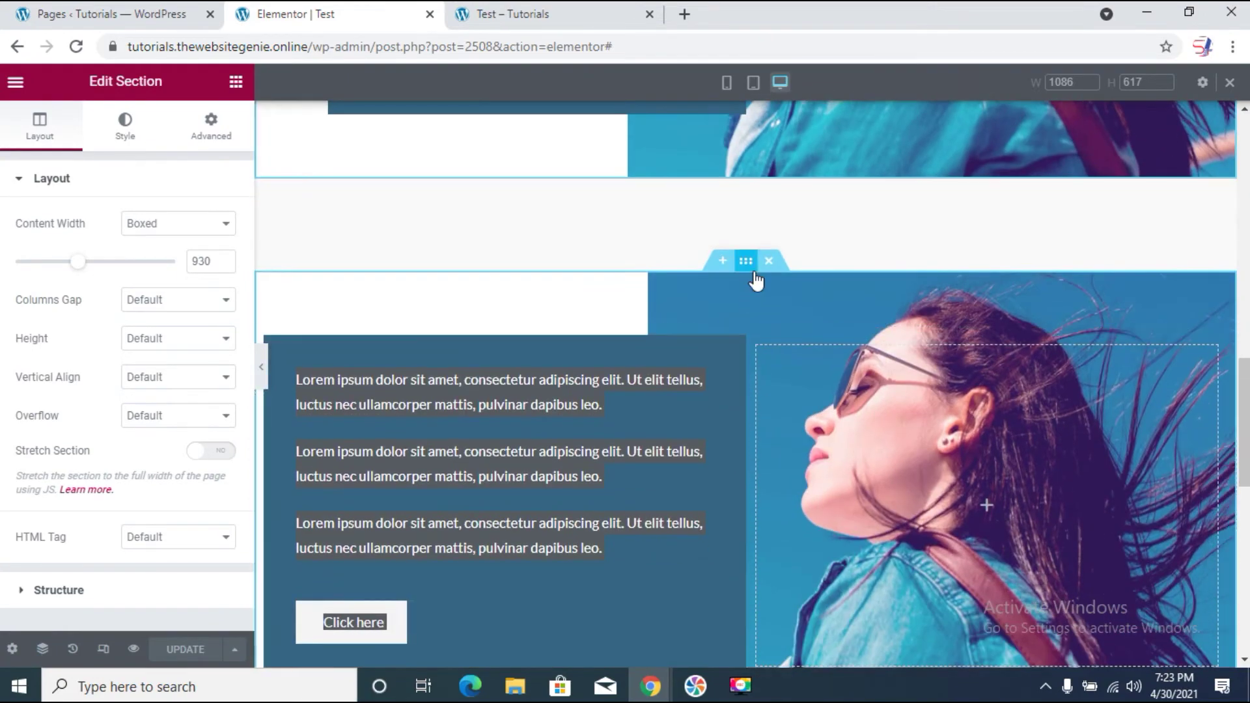
left_click(742, 265)
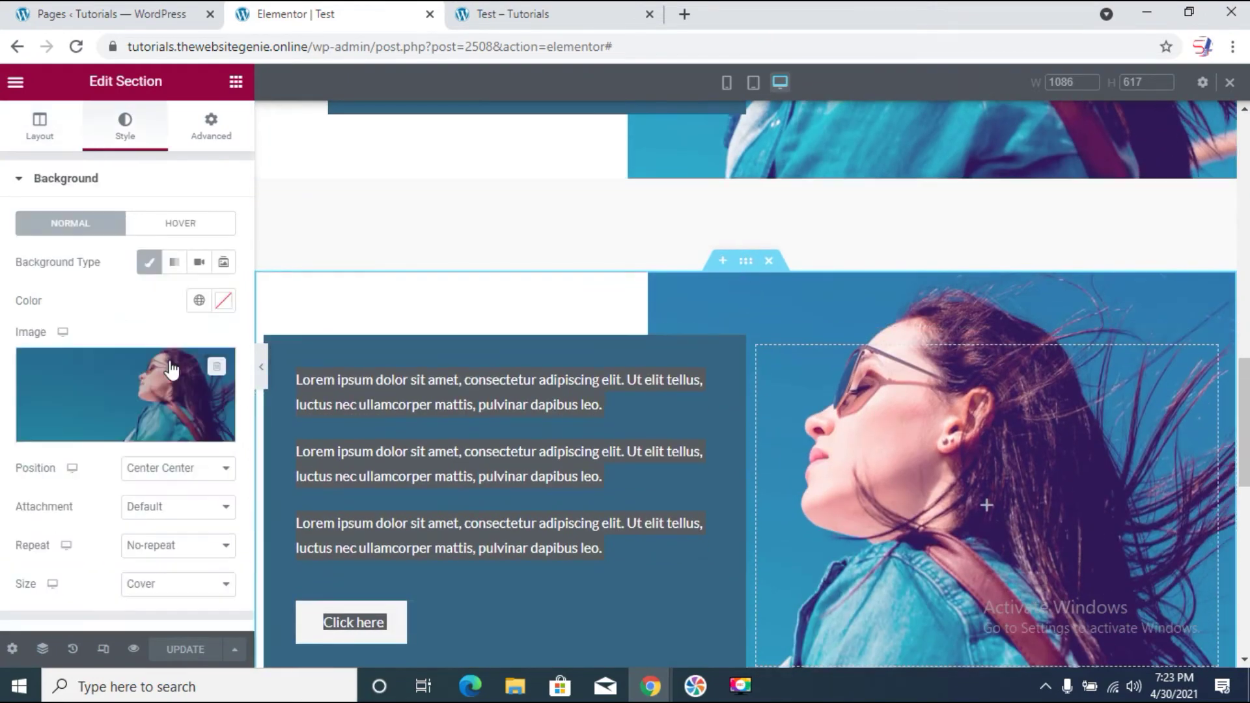
left_click(47, 127)
left_click_drag(15, 262, 36, 261)
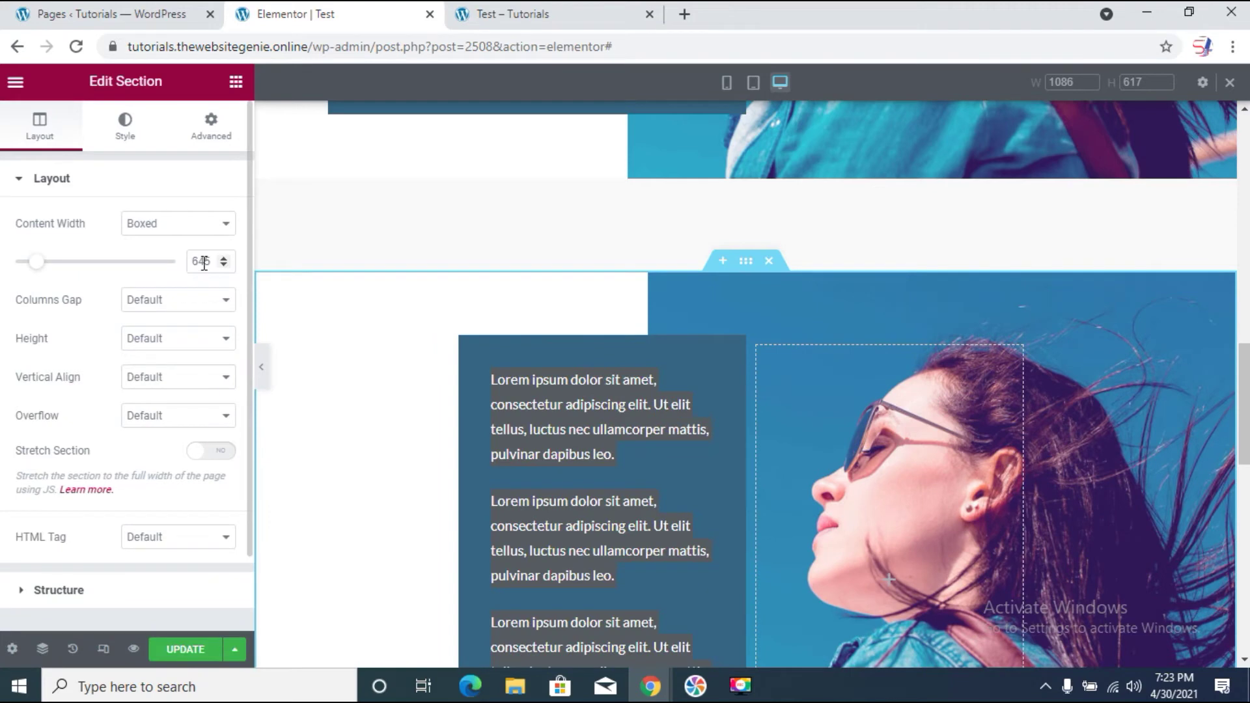
type("935")
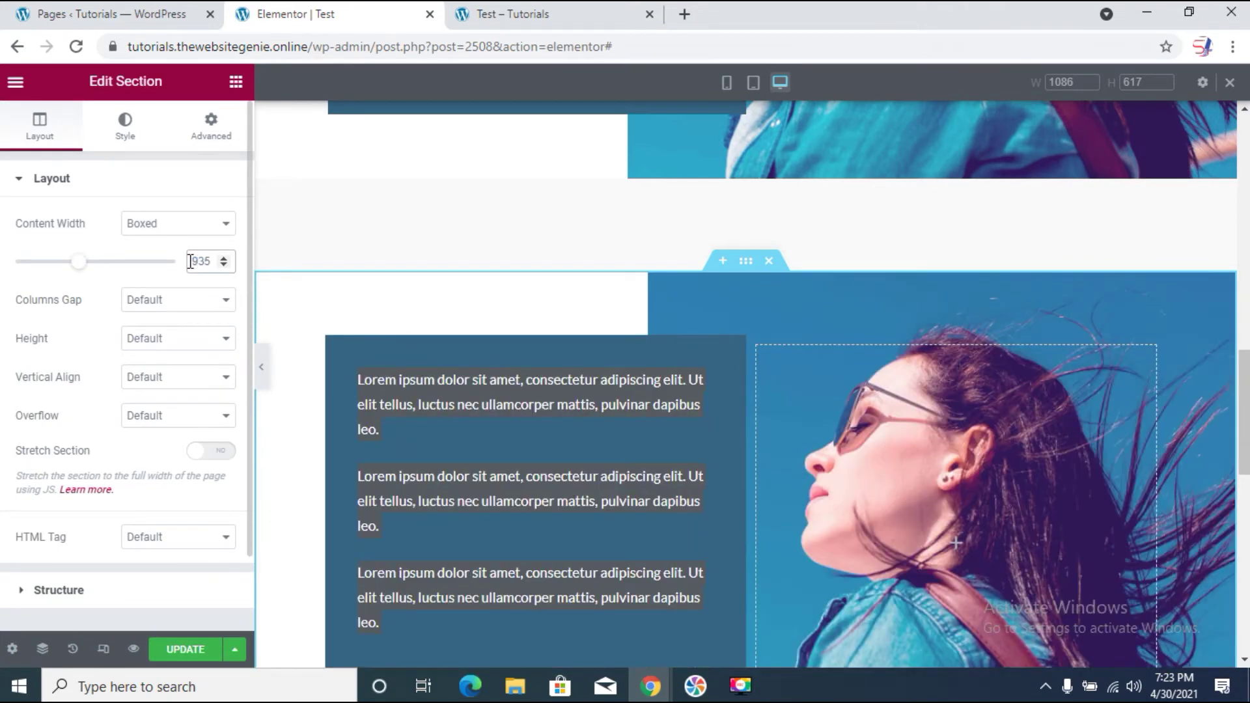
key("BackSpace")
type("0")
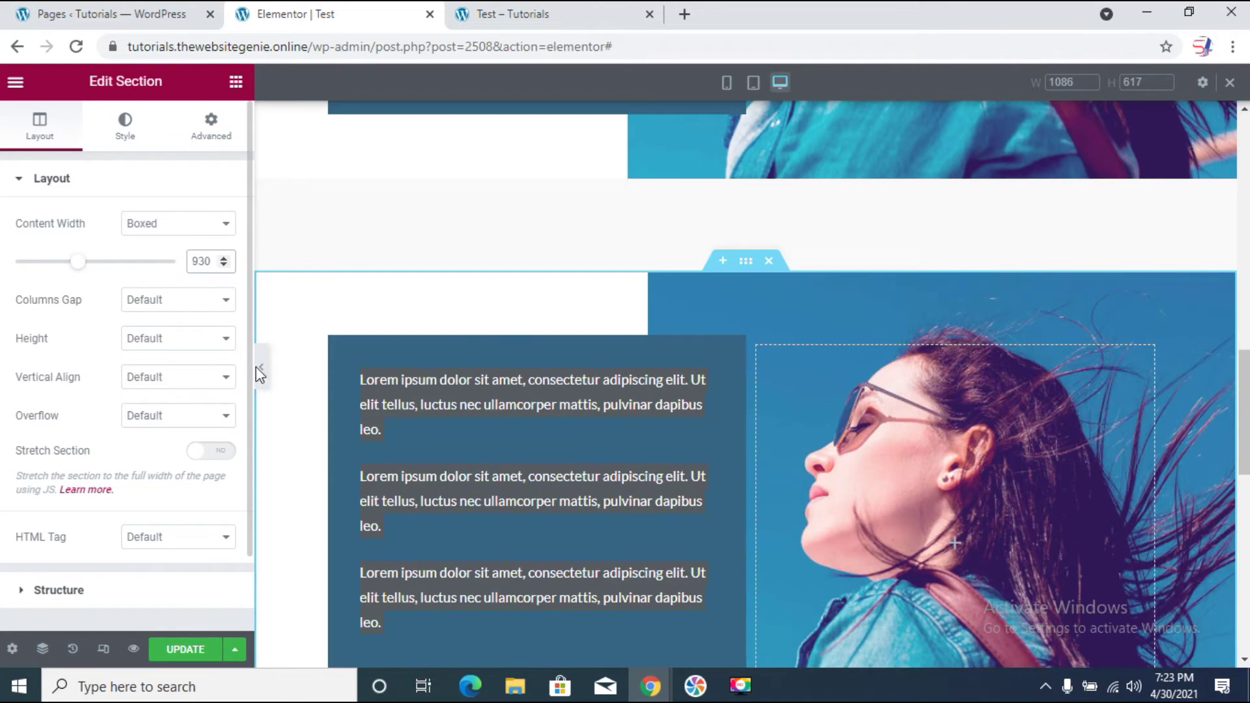
Step: Update the page and compare the new section with the original one on the page preview
scroll(528, 440, "down", 2)
left_click(193, 653)
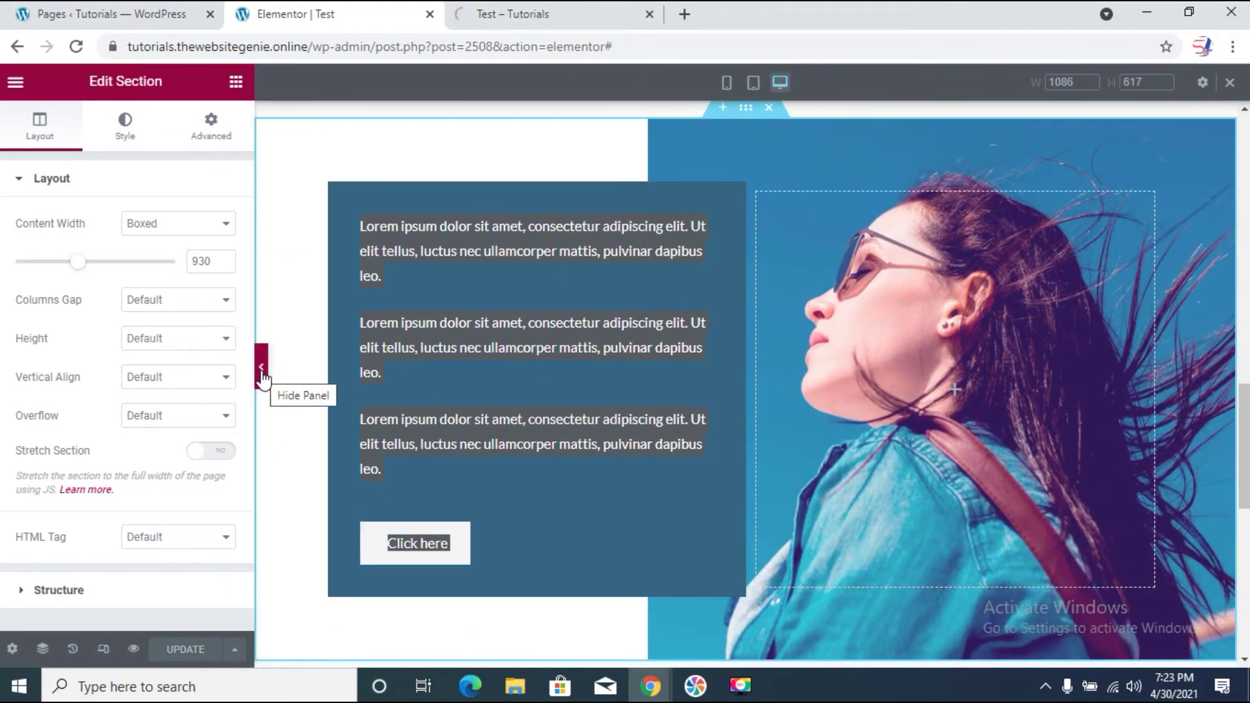
left_click(545, 17)
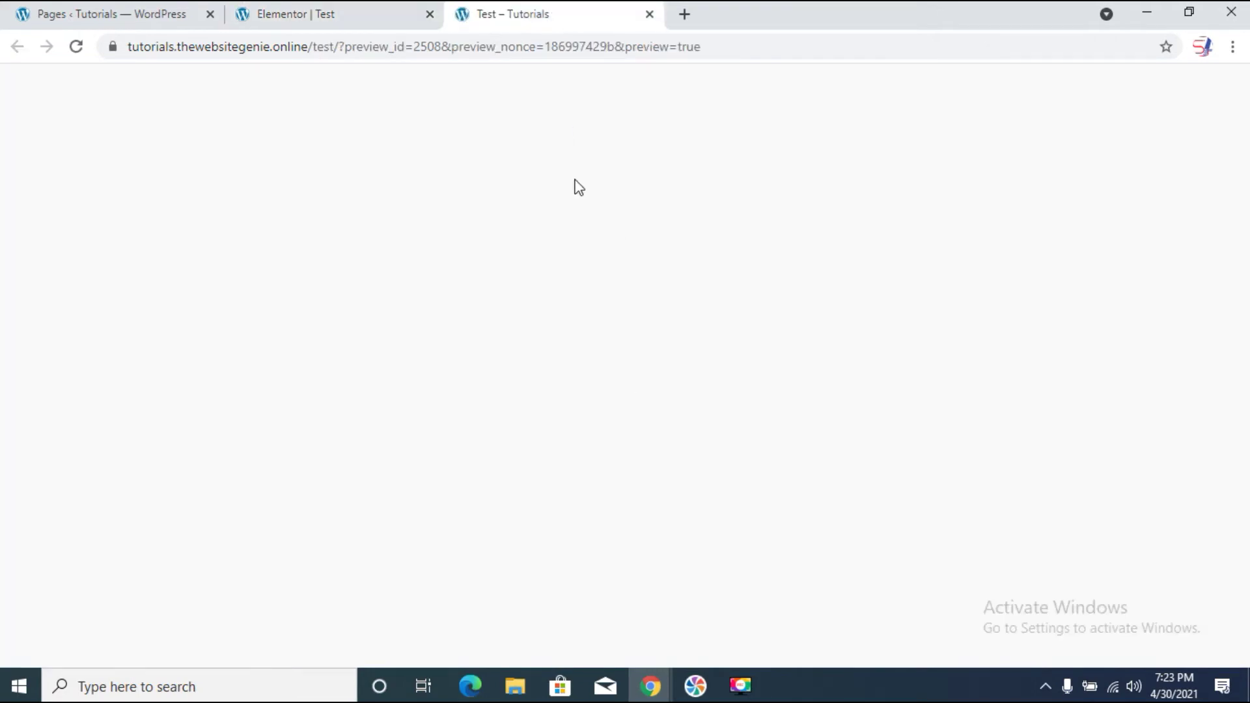
scroll(505, 360, "down", 15)
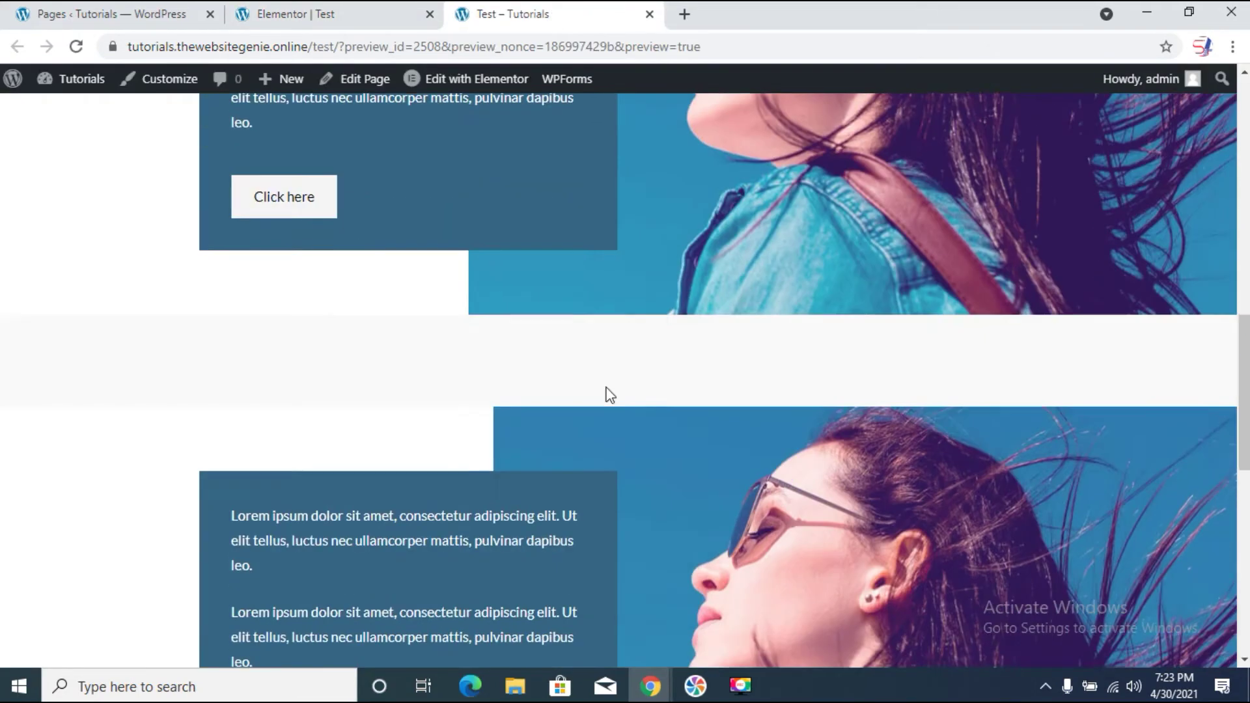
scroll(610, 396, "down", 5)
scroll(545, 501, "up", 8)
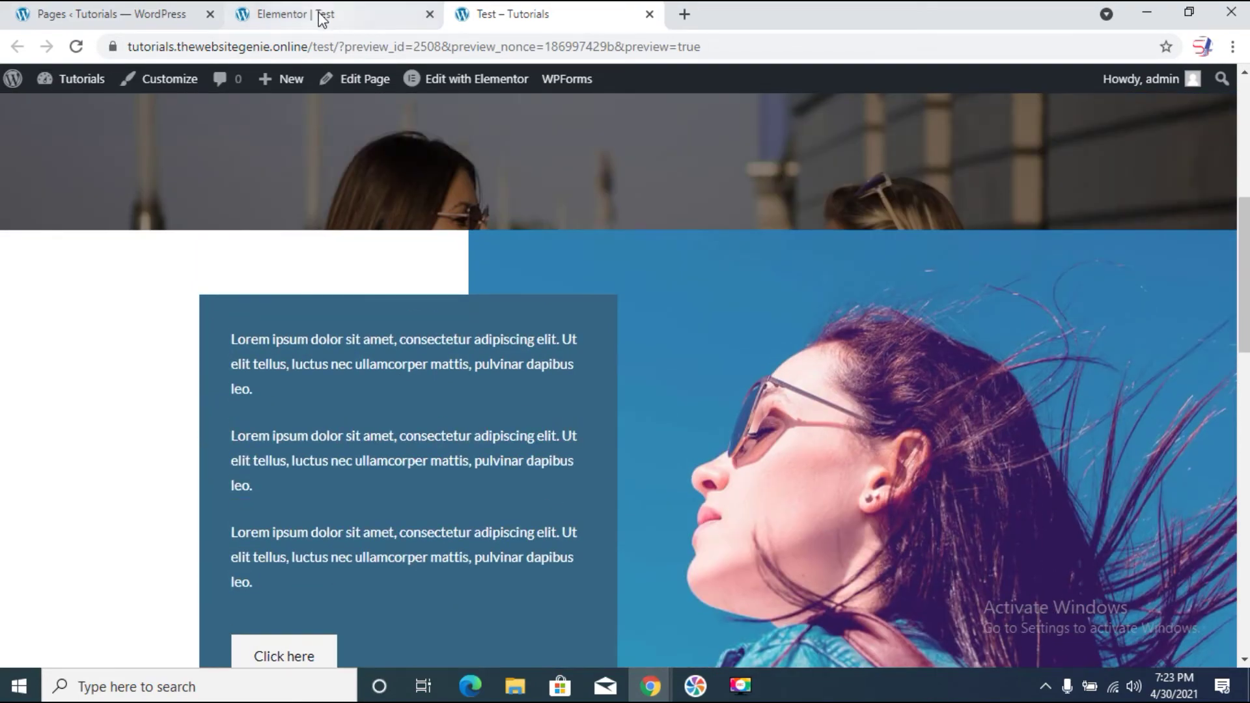
Step: Return to the editor and compare the new and original sections in the tablet view
left_click(321, 18)
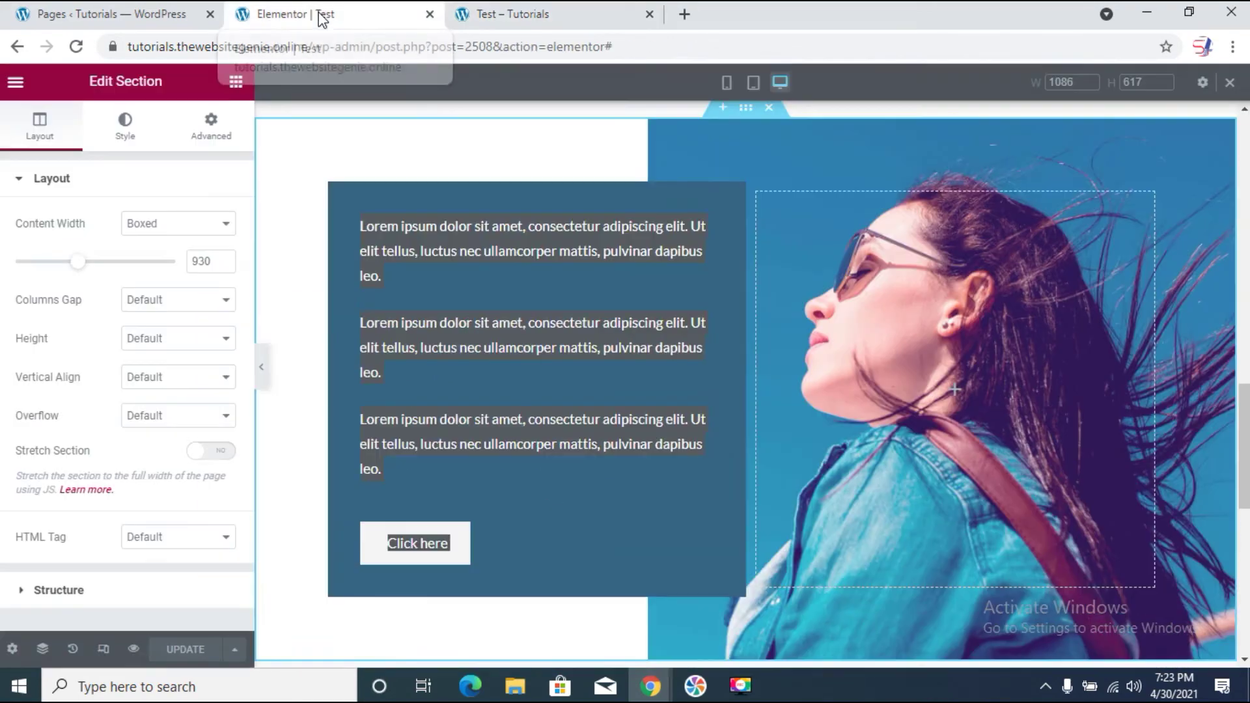
left_click(629, 302)
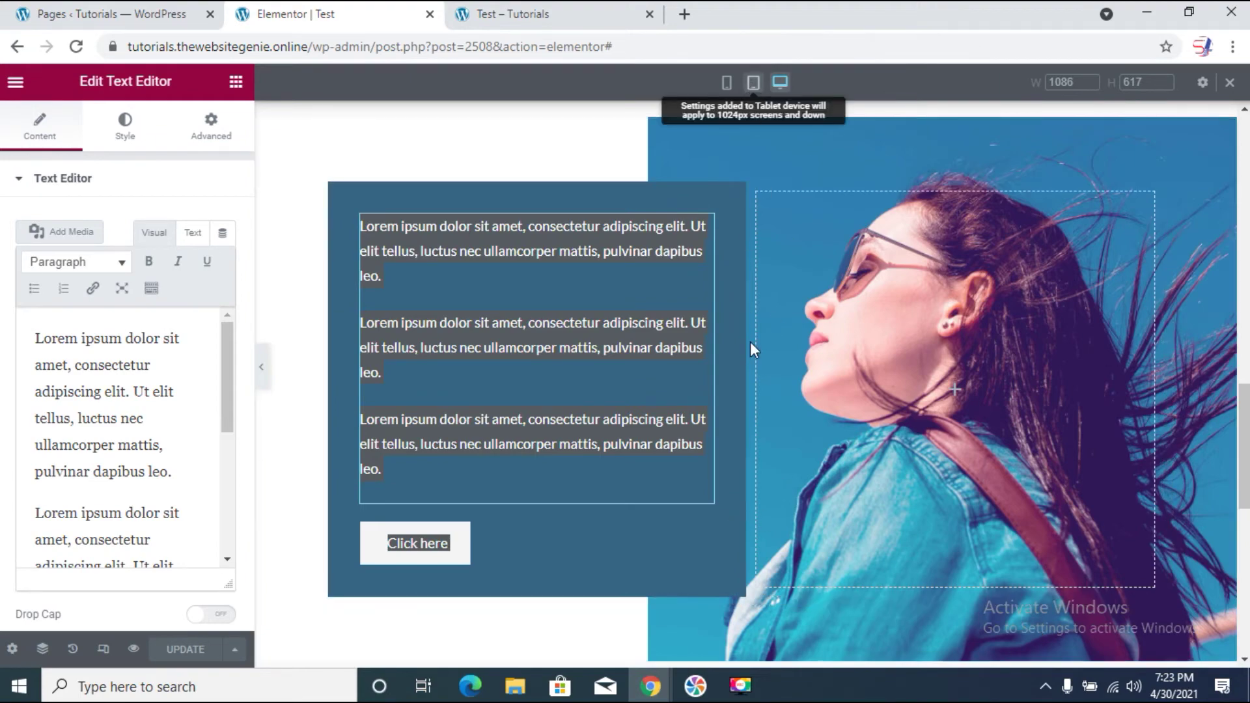
left_click(753, 82)
scroll(822, 407, "down", 4)
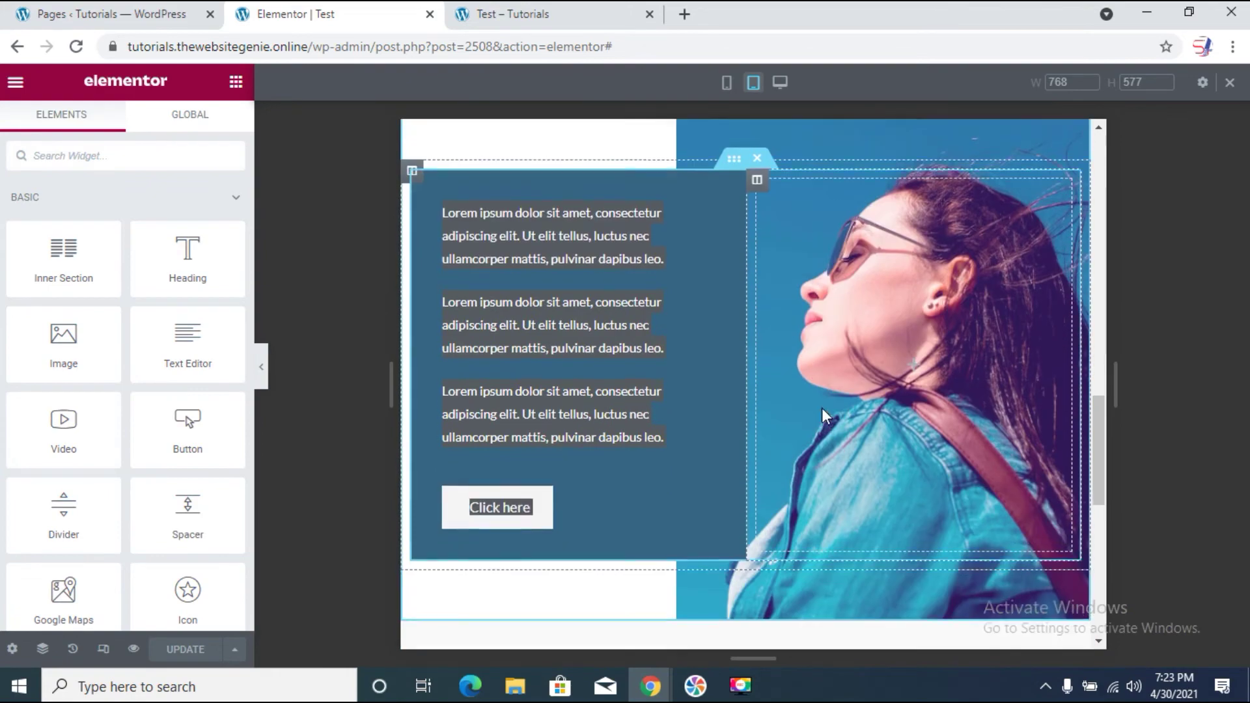
scroll(818, 414, "down", 7)
scroll(819, 414, "up", 6)
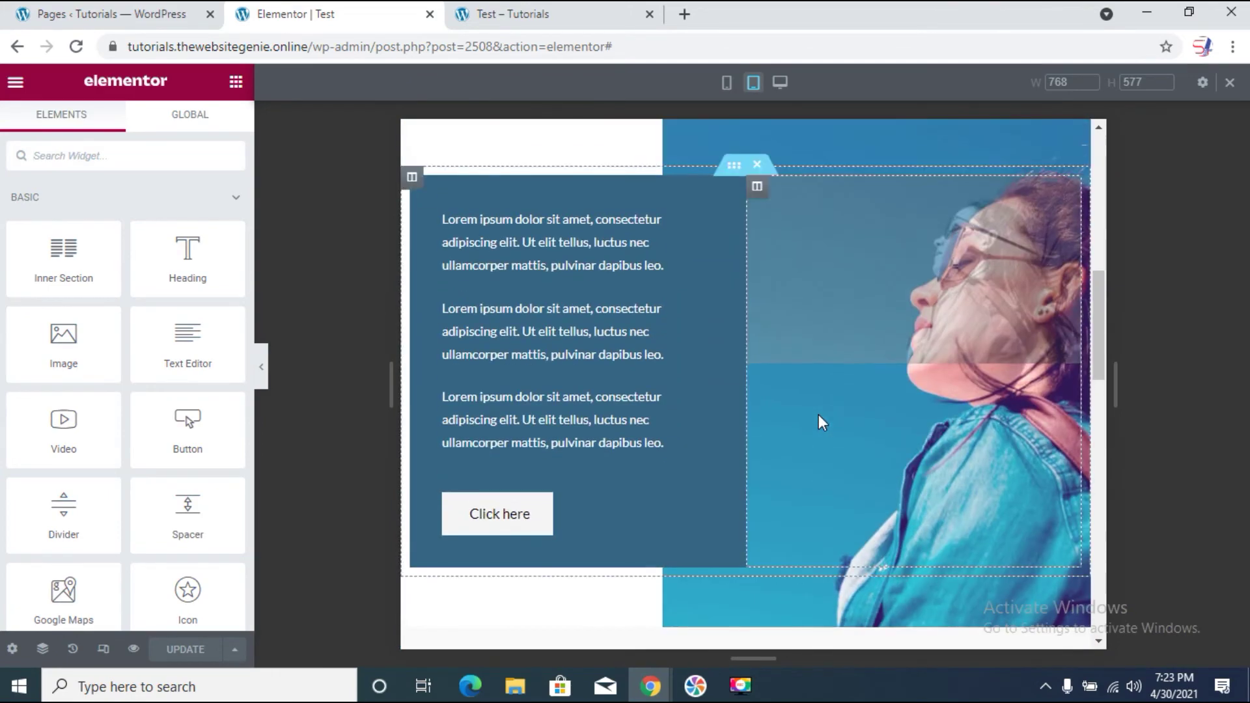
scroll(818, 422, "down", 4)
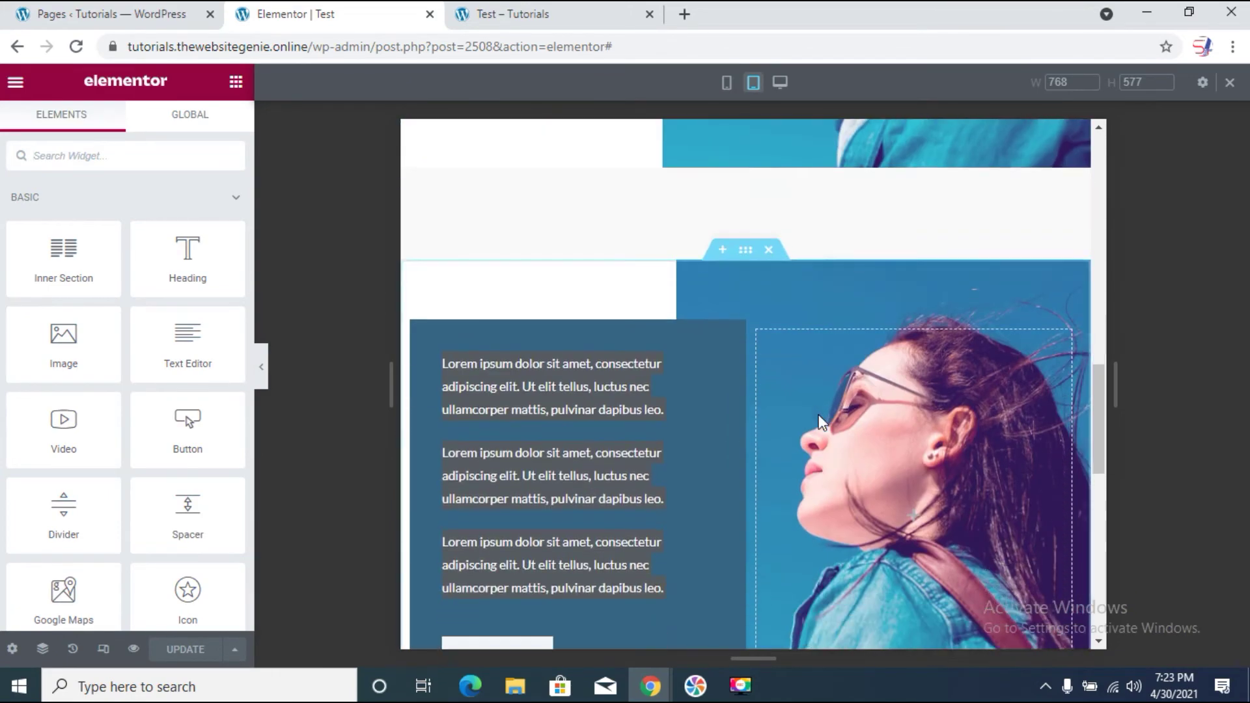
Step: Switch to the mobile view and examine how the new section's text column and background image stack
left_click(726, 83)
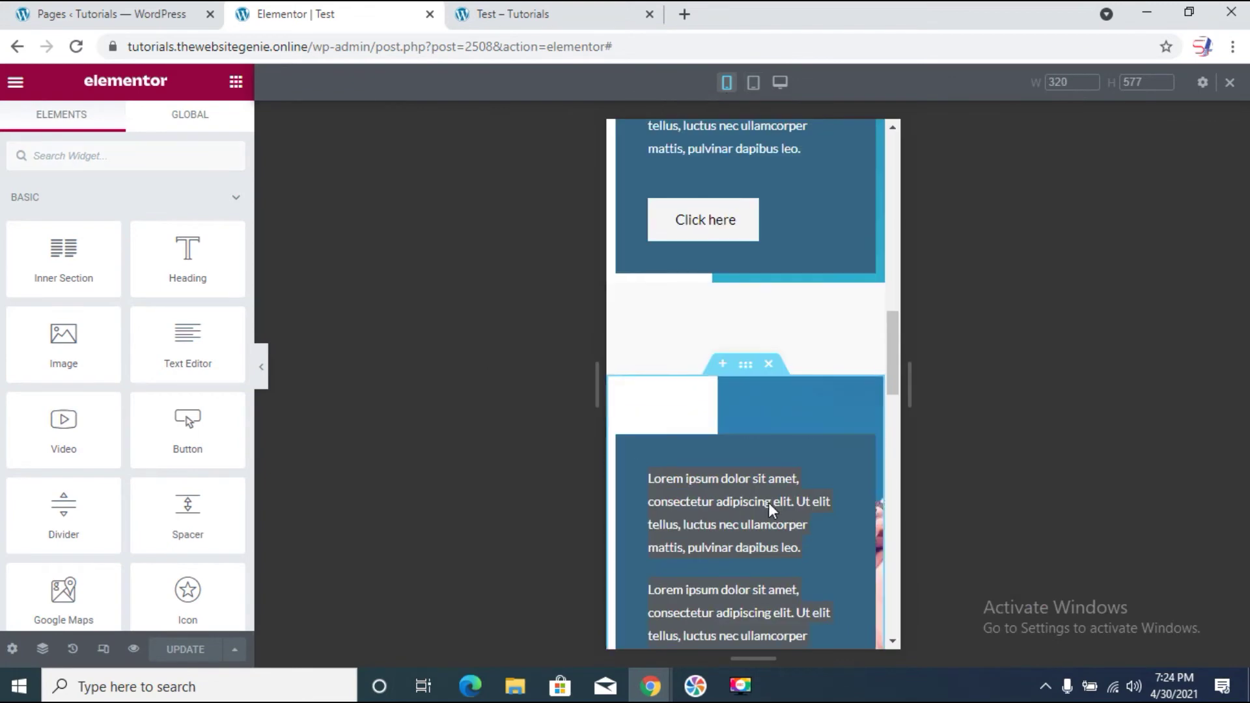
scroll(768, 458, "down", 1)
scroll(768, 458, "down", 8)
scroll(768, 459, "up", 3)
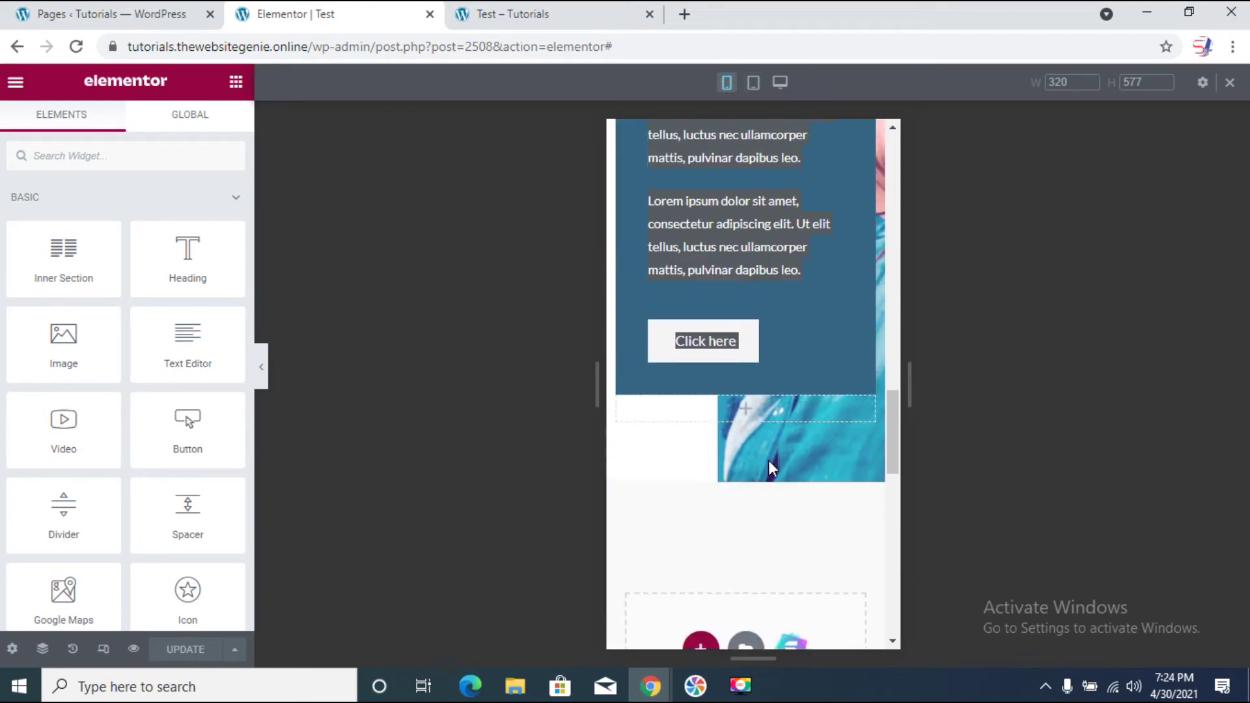
scroll(845, 460, "up", 5)
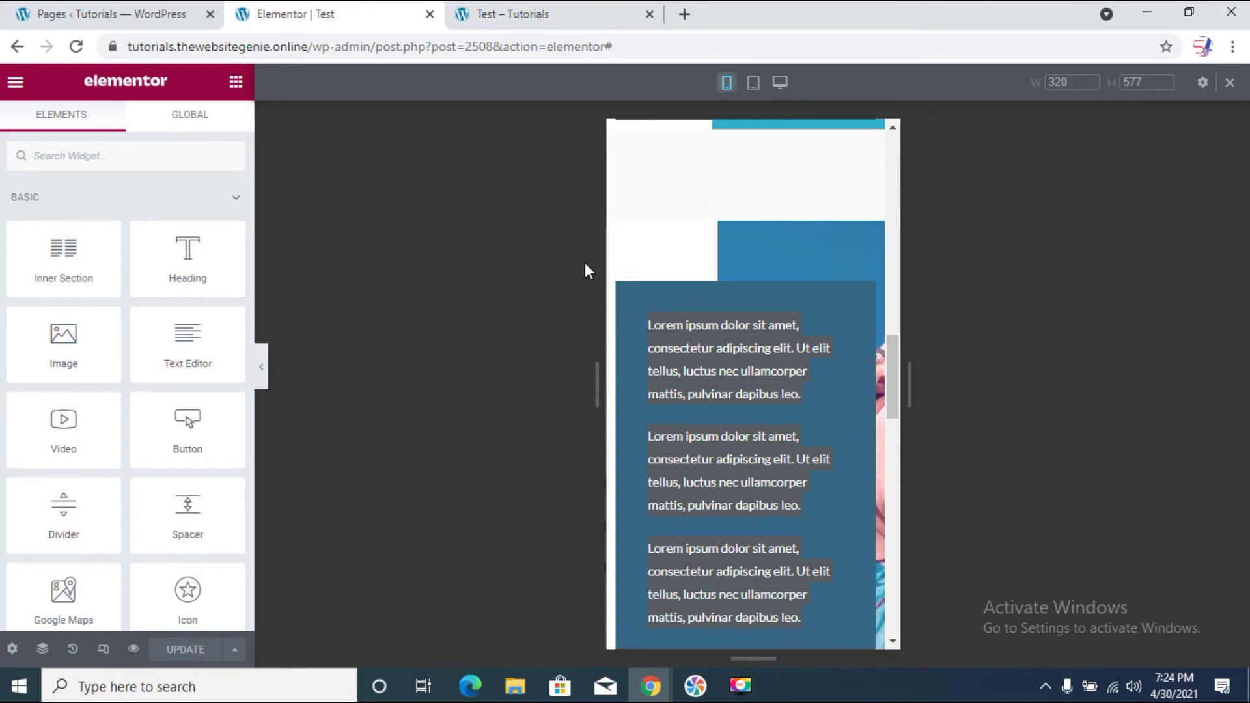
scroll(873, 480, "down", 2)
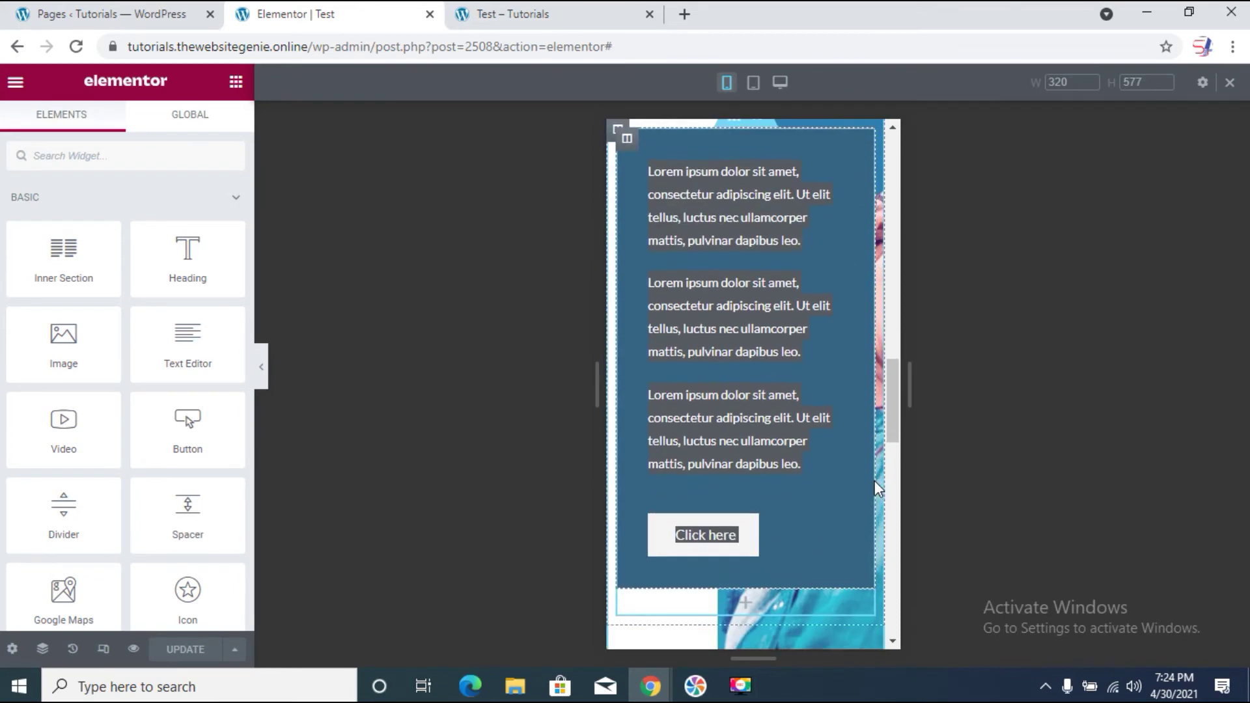
scroll(857, 461, "down", 5)
Step: Compare the original section's image and text column with the new section's empty second column in the mobile view
scroll(801, 355, "up", 9)
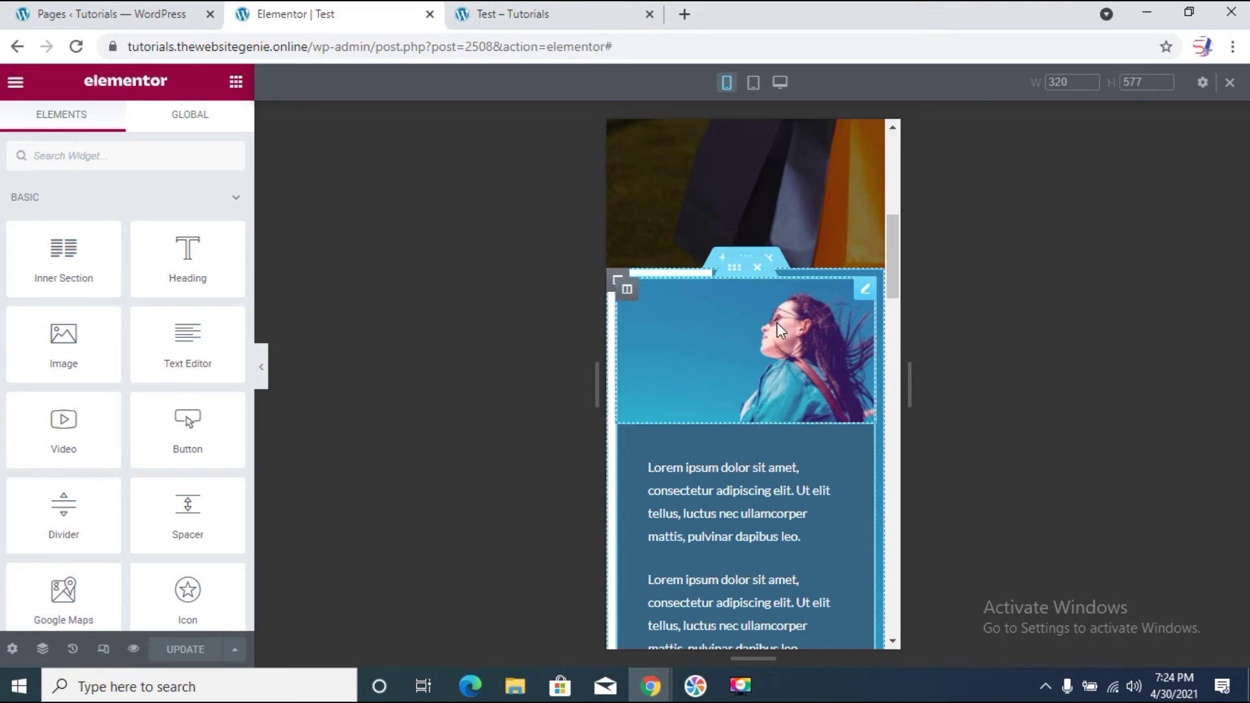
scroll(669, 432, "down", 5)
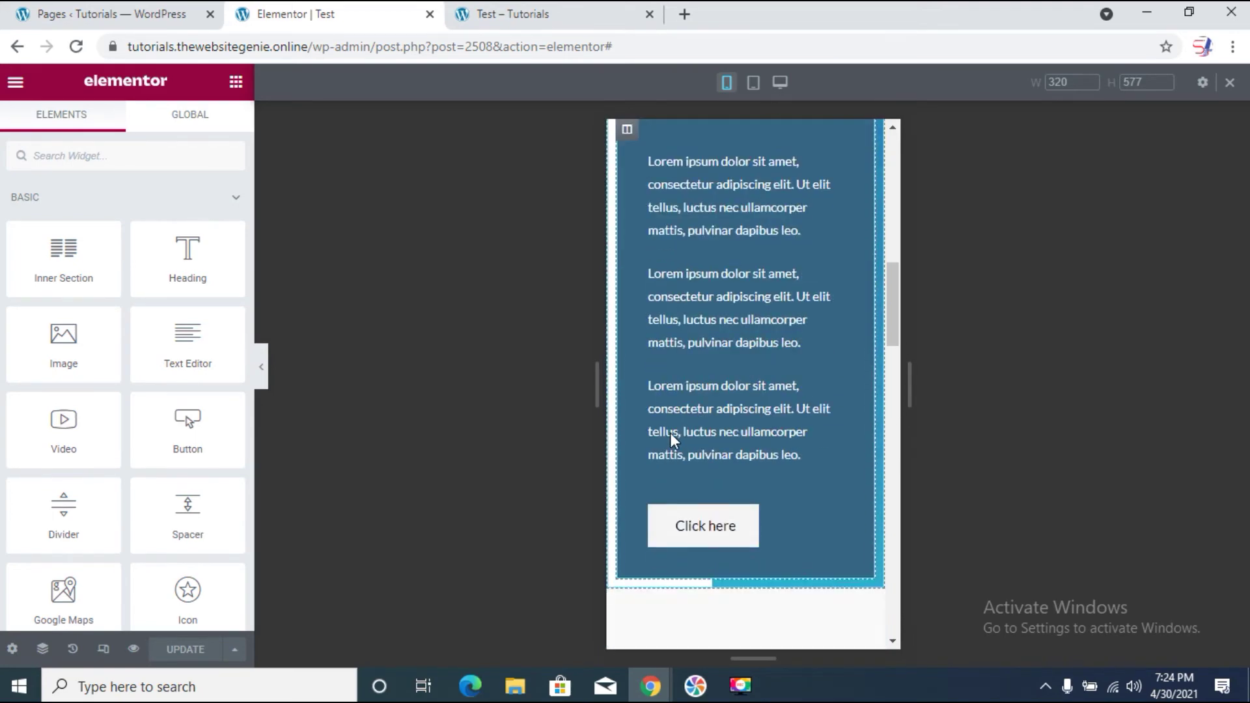
scroll(670, 433, "down", 5)
scroll(794, 404, "down", 2)
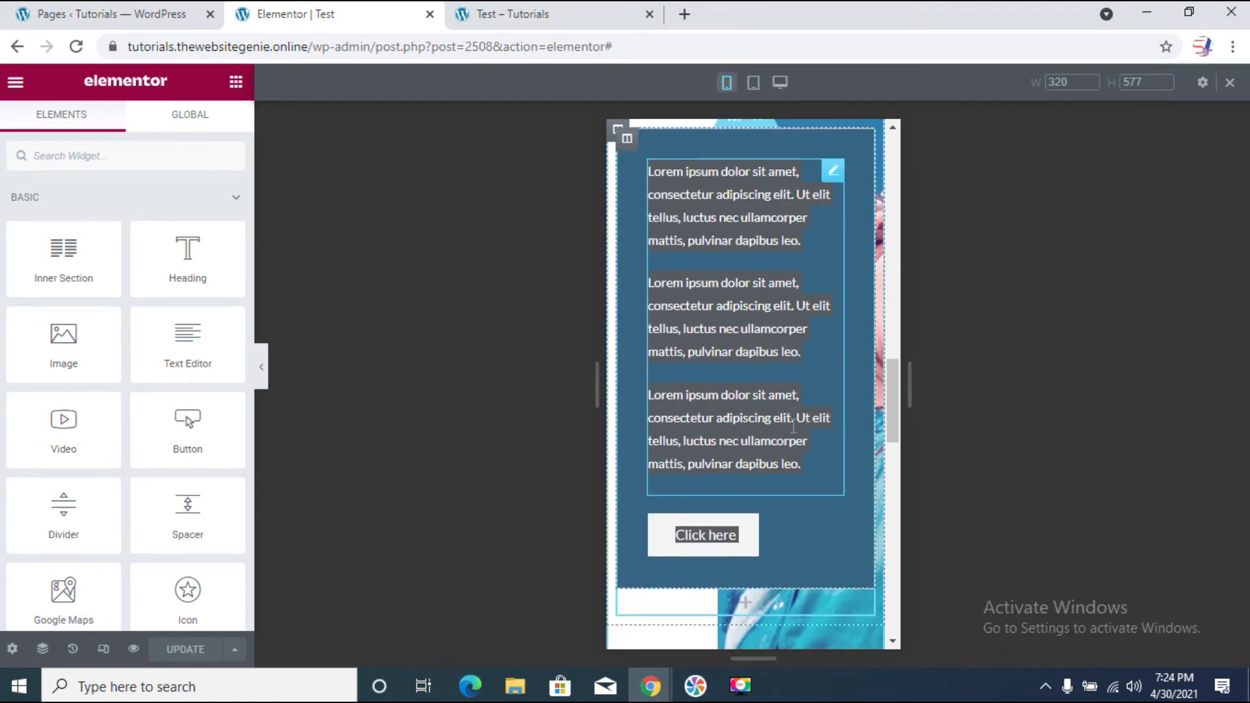
scroll(804, 544, "down", 2)
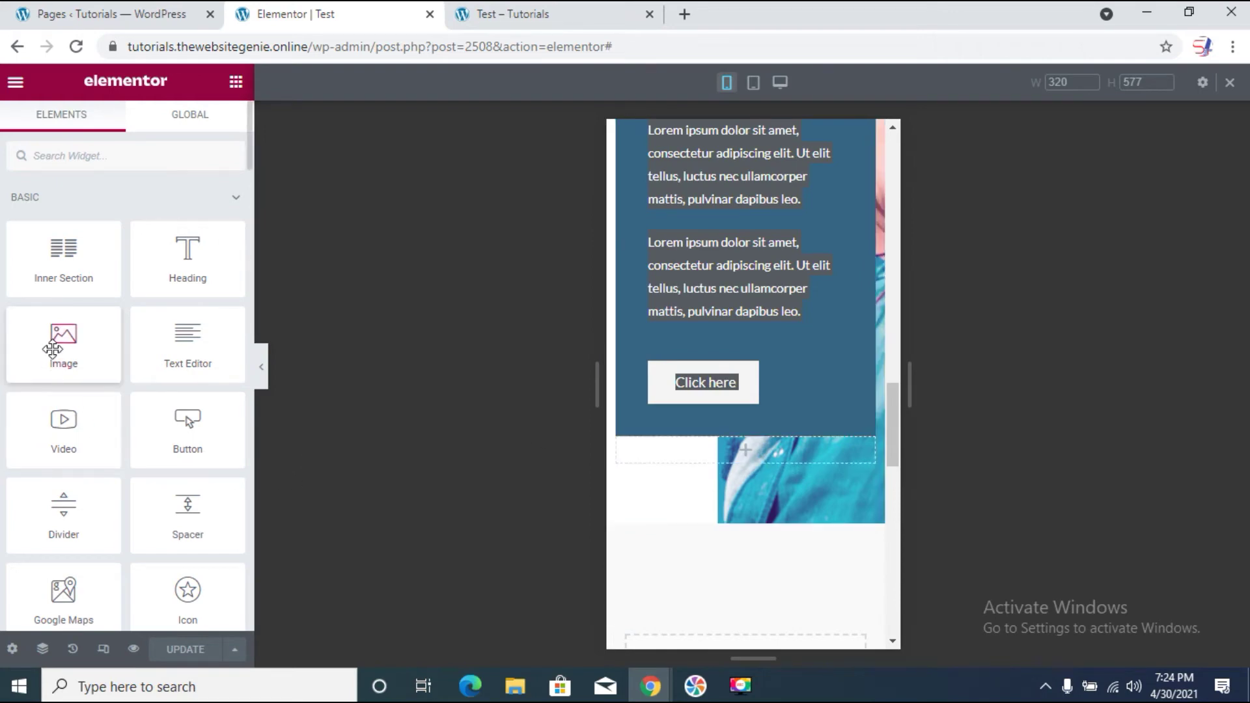
Step: Add an Image widget to the new section's empty second column and insert the picture of the woman in sunglasses from the media library
left_click_drag(53, 350, 745, 450)
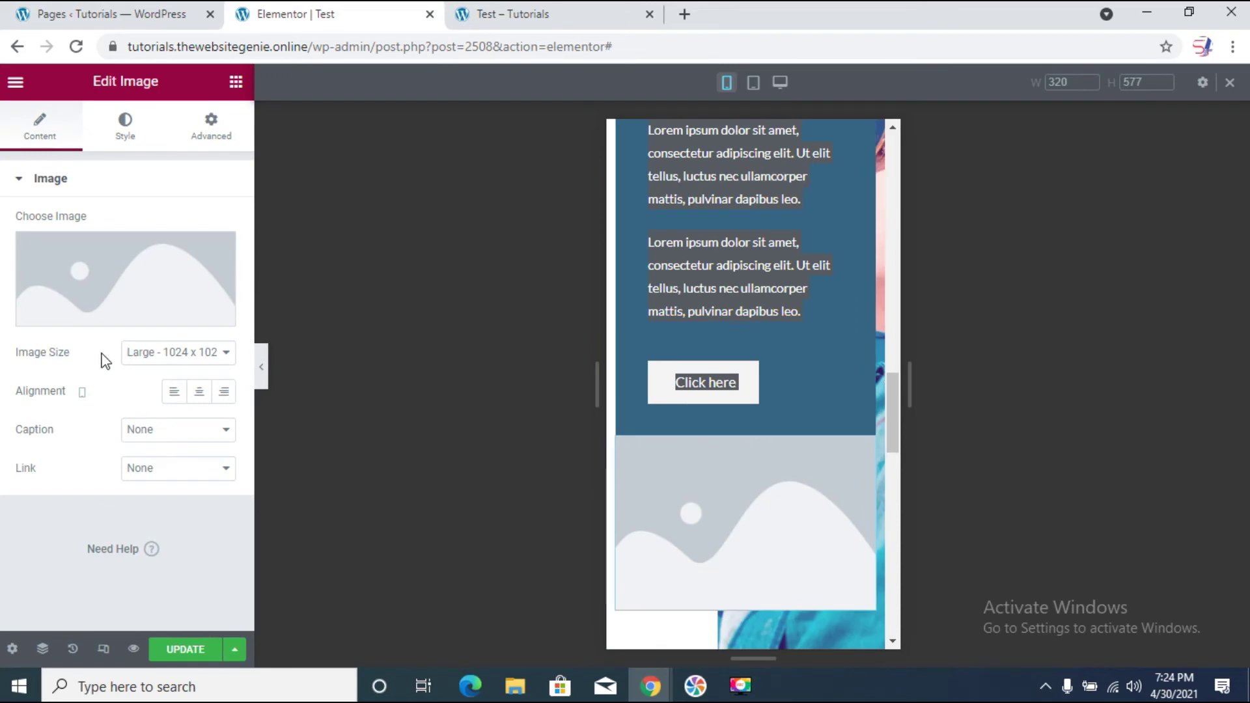
left_click(142, 271)
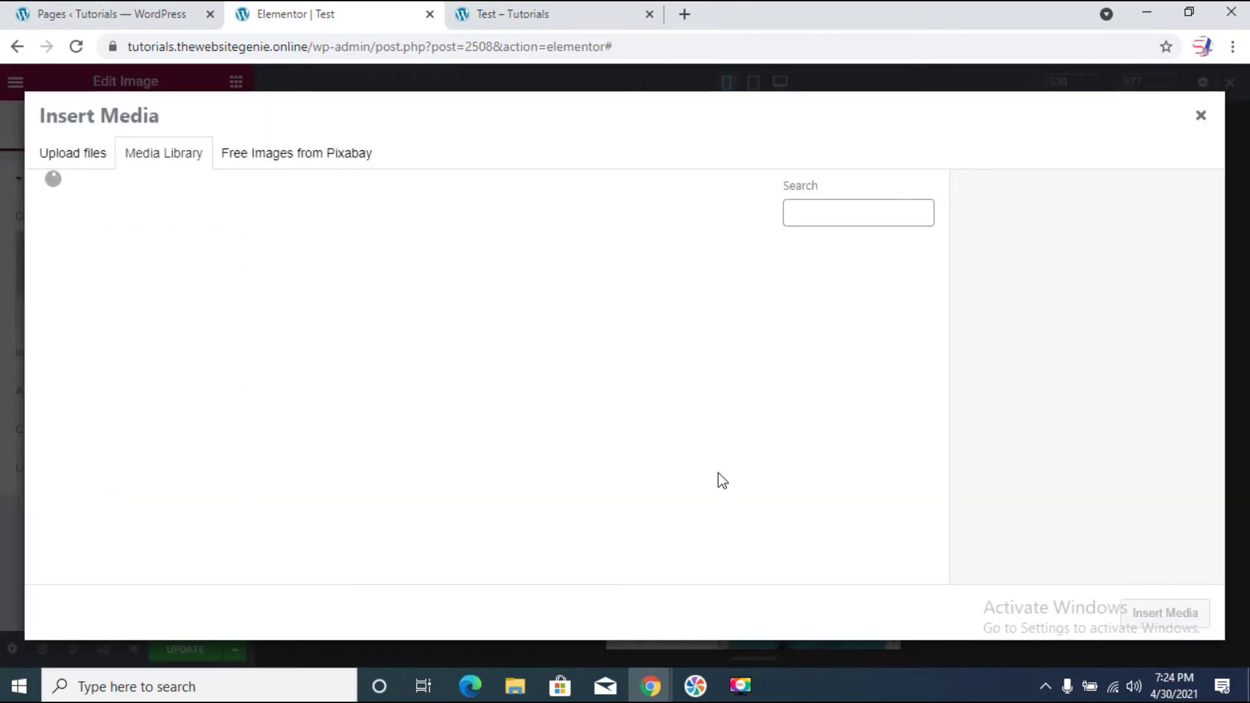
scroll(940, 438, "down", 10)
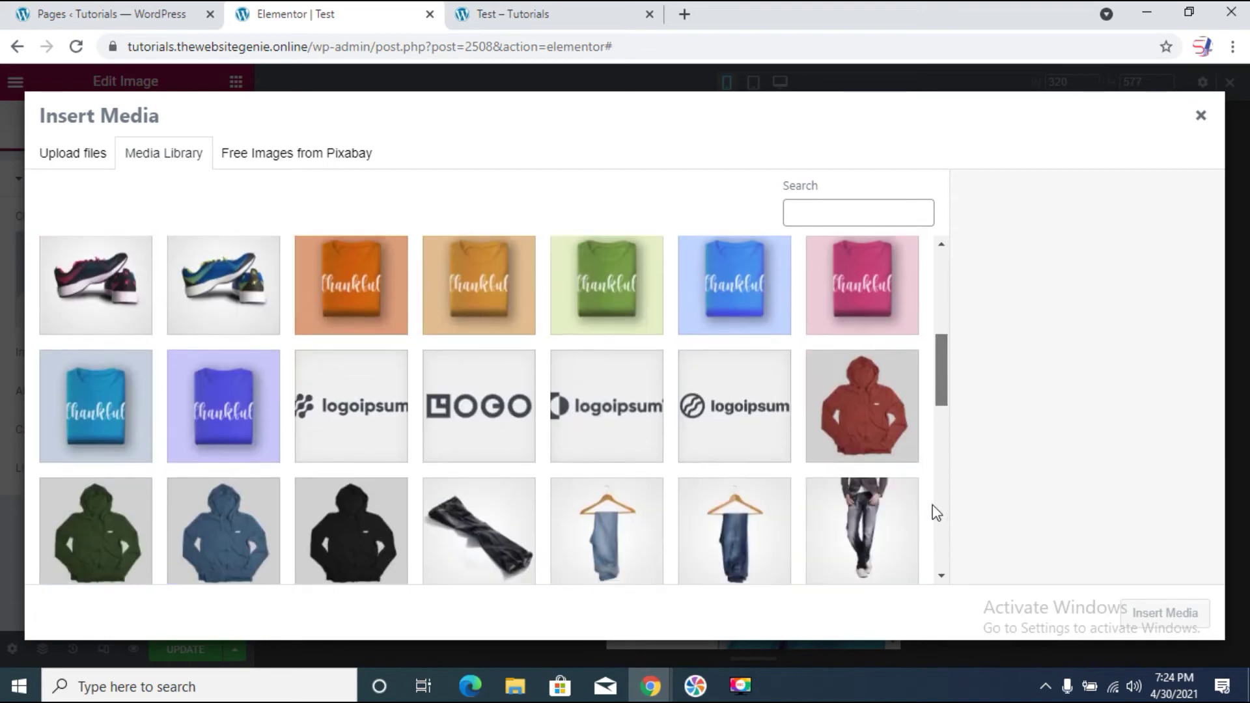
scroll(934, 527, "down", 2)
left_click(99, 512)
left_click(1164, 612)
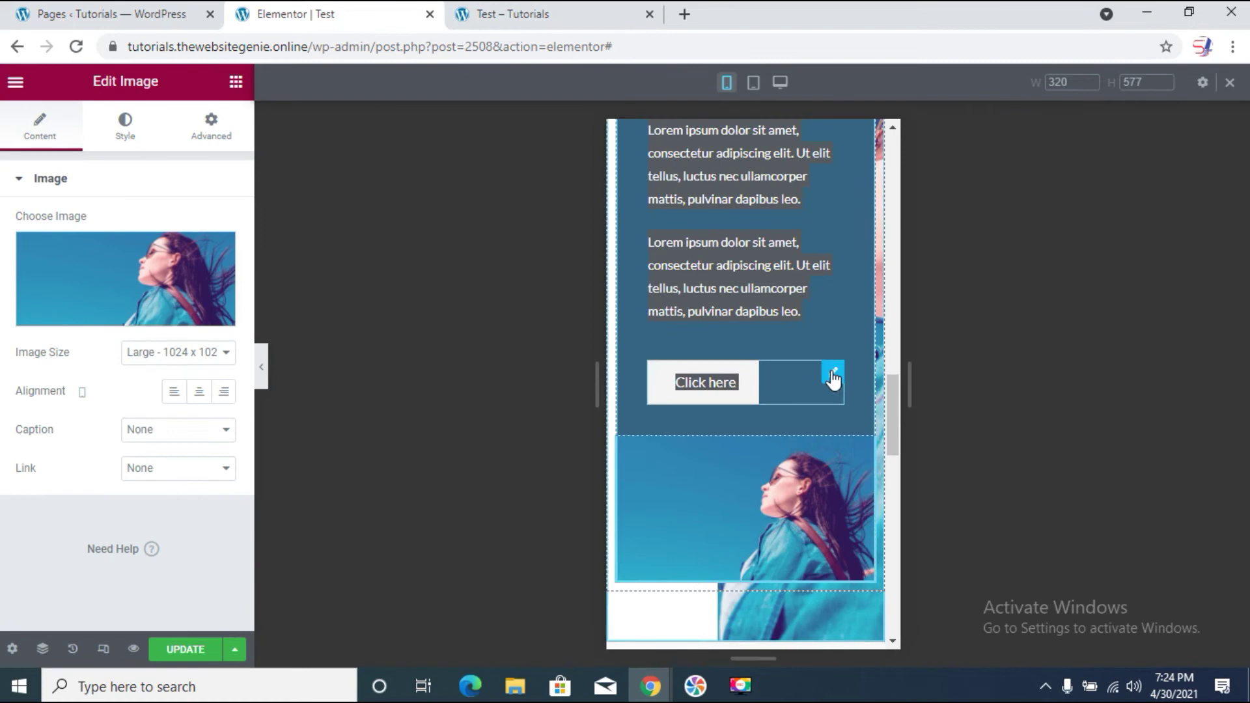
Step: Set the new section's mobile padding to 0 on all sides and compare its layout with the original section
scroll(831, 381, "up", 5)
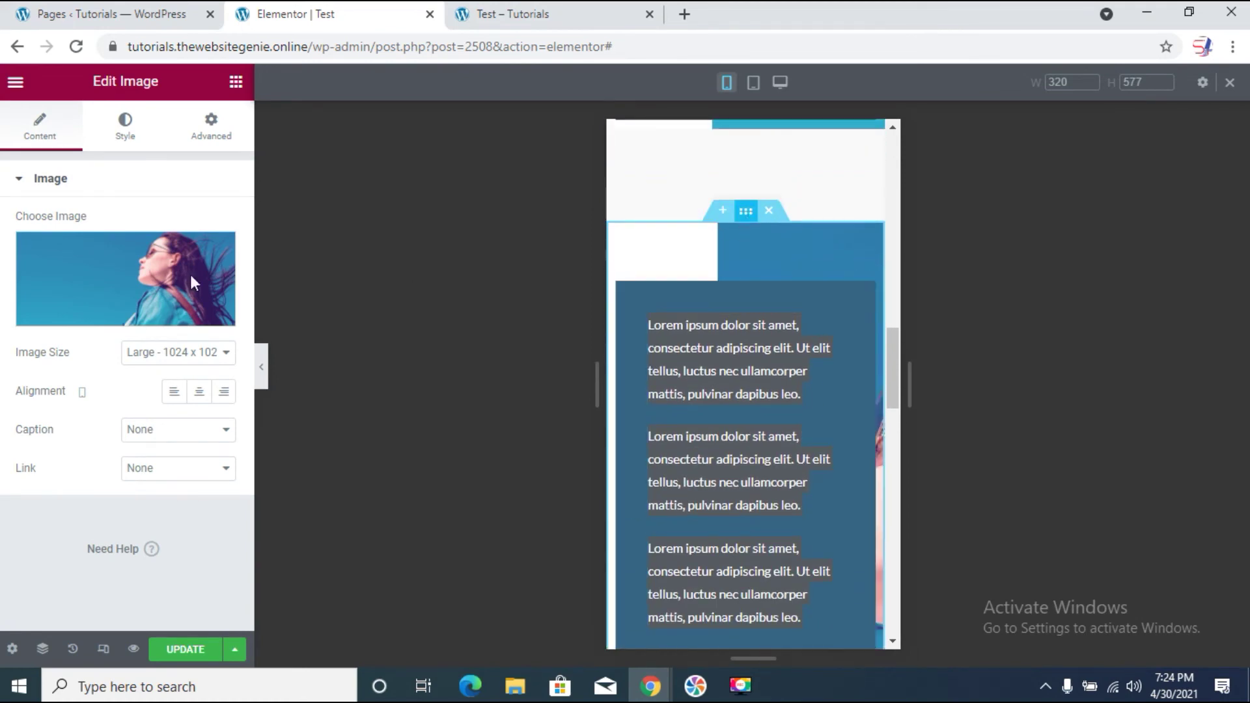
left_click(209, 129)
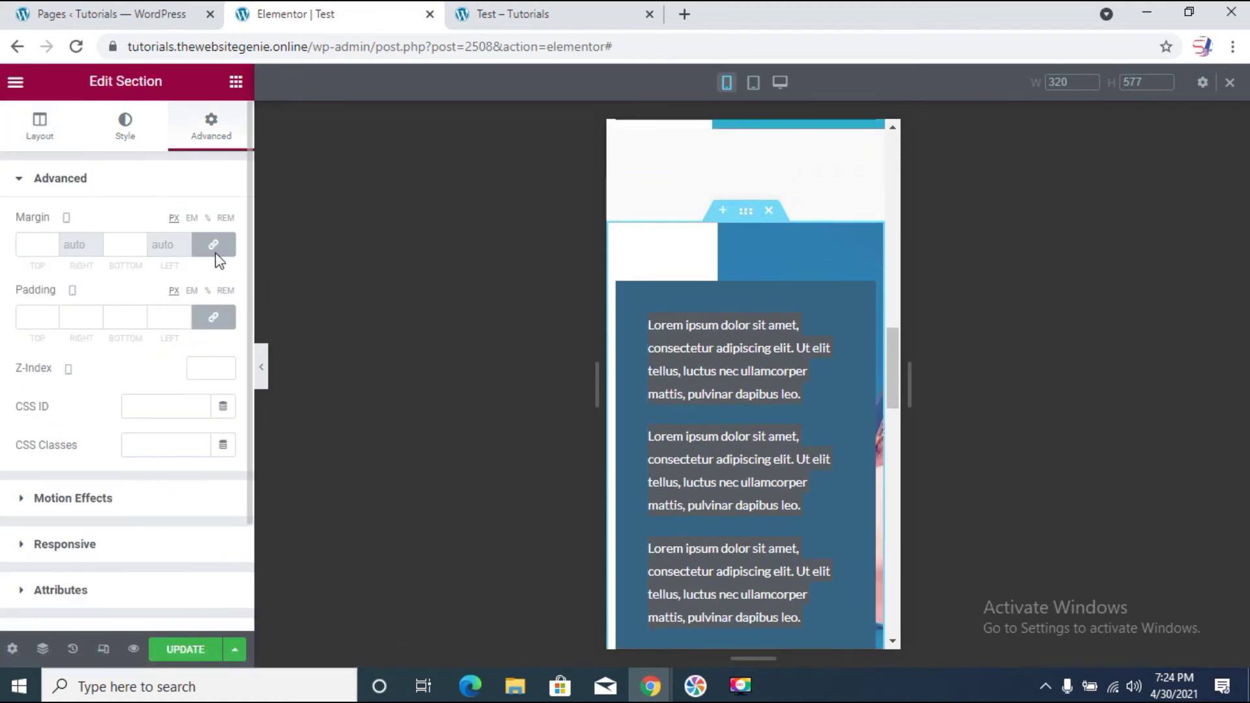
left_click(213, 317)
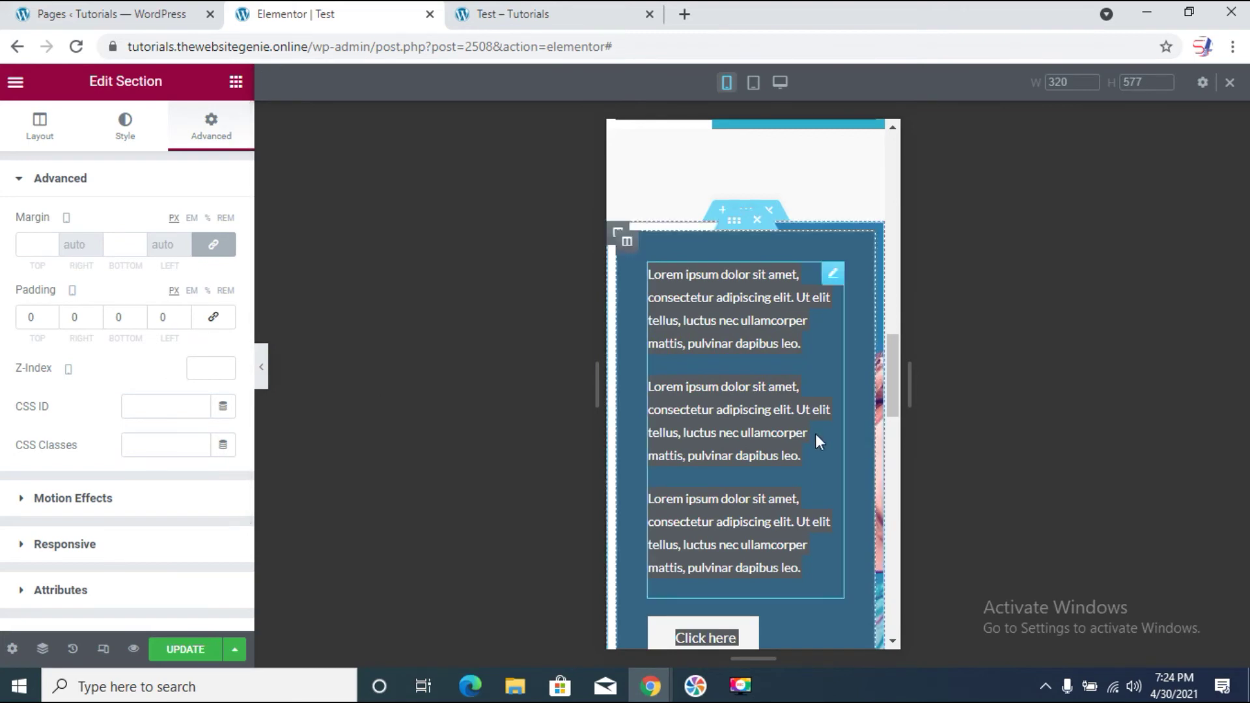
scroll(815, 431, "down", 5)
scroll(824, 421, "up", 5)
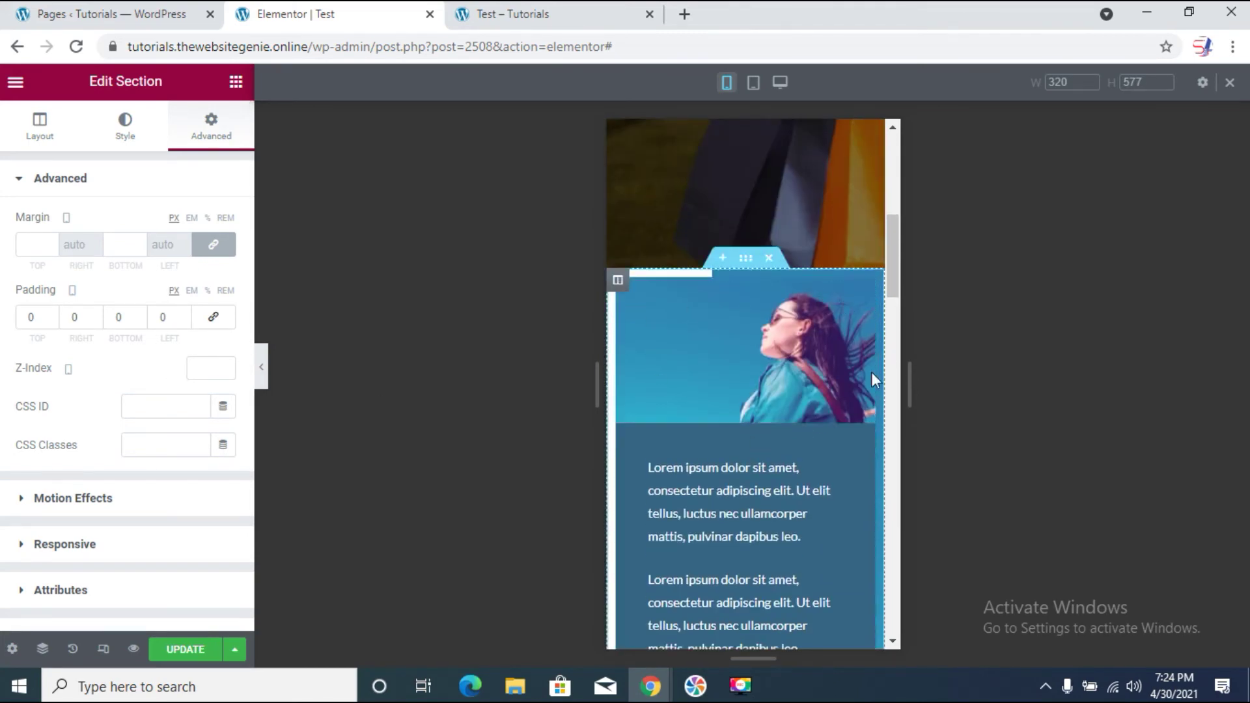
scroll(822, 439, "down", 8)
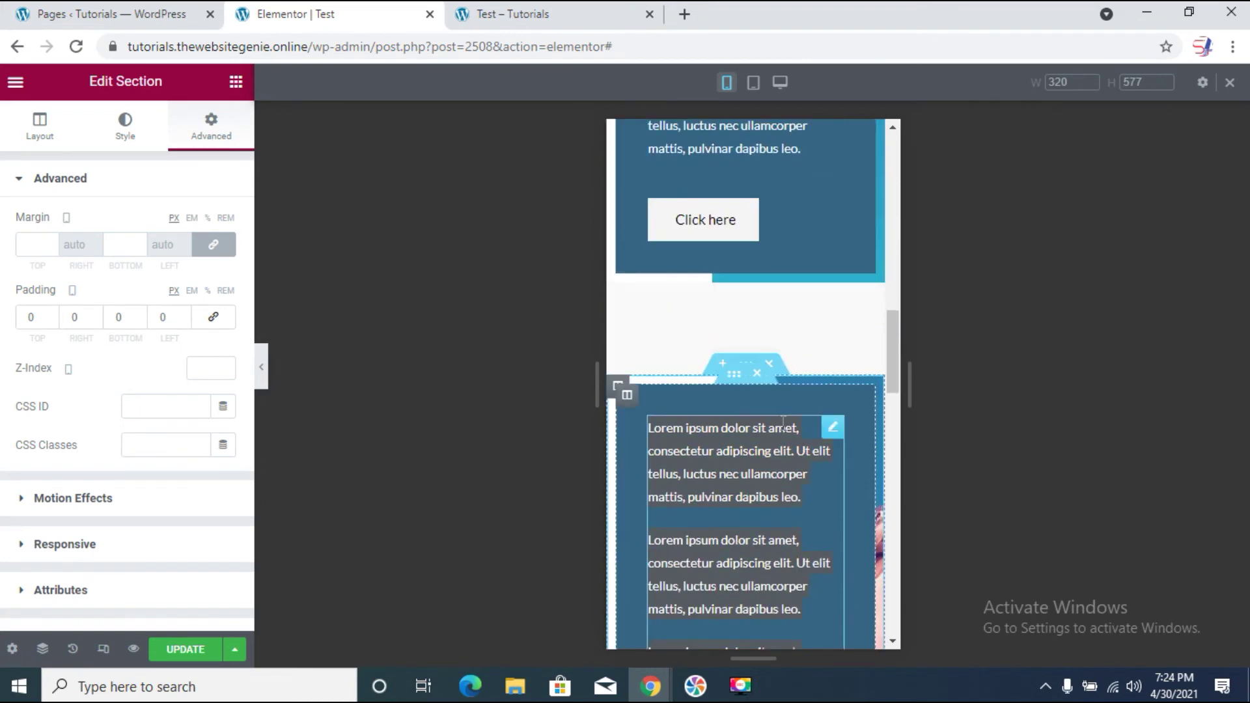
scroll(784, 429, "down", 5)
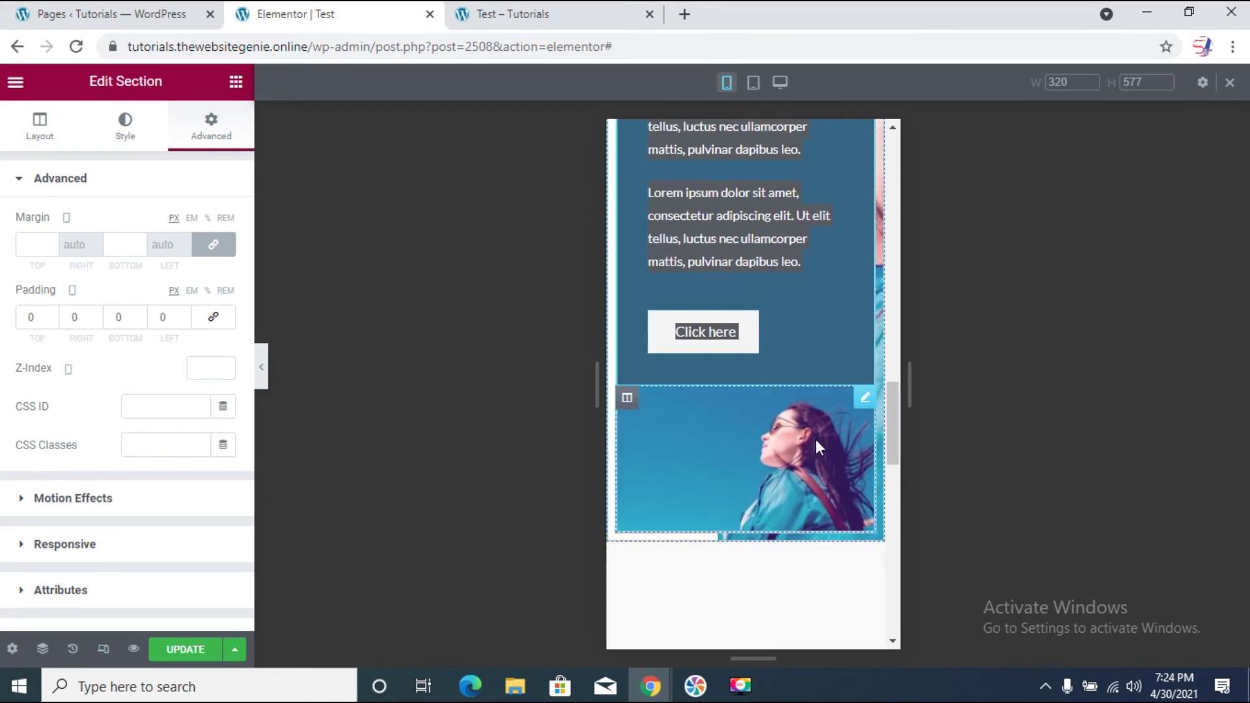
Step: Enable Reverse Columns (Mobile) for the inner section holding the text column and the image
left_click(865, 398)
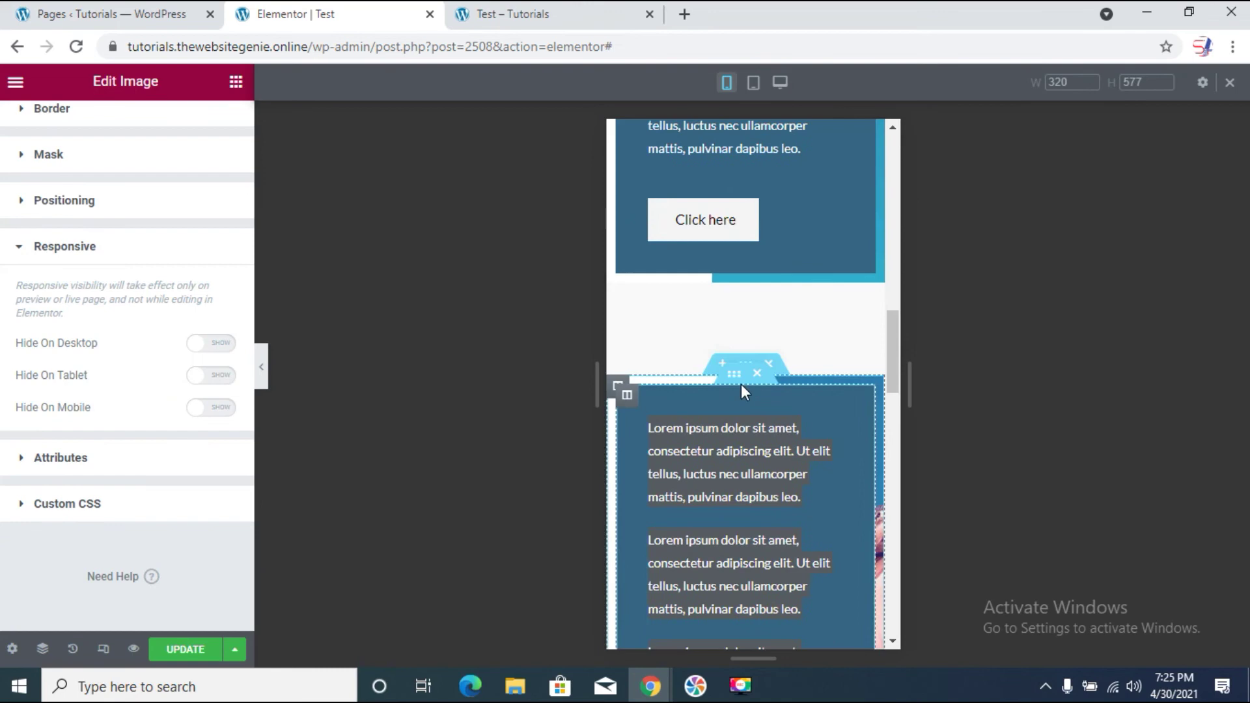
left_click(735, 376)
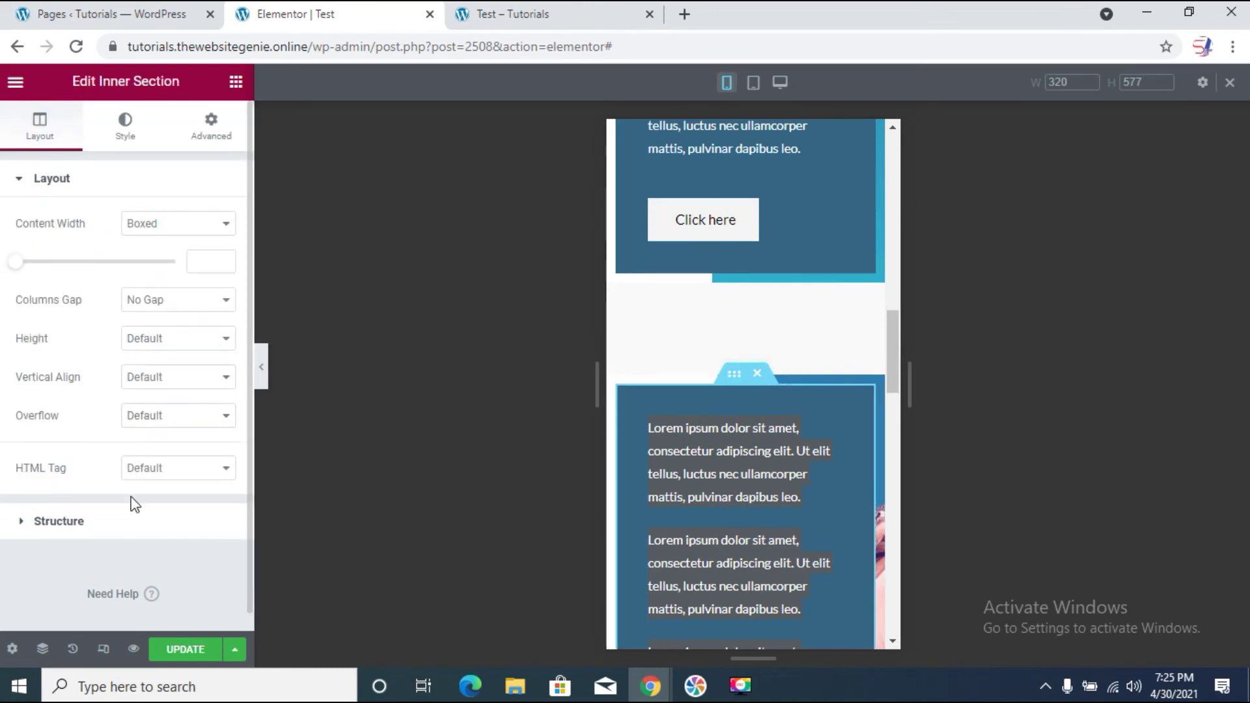
left_click(215, 130)
scroll(104, 390, "down", 2)
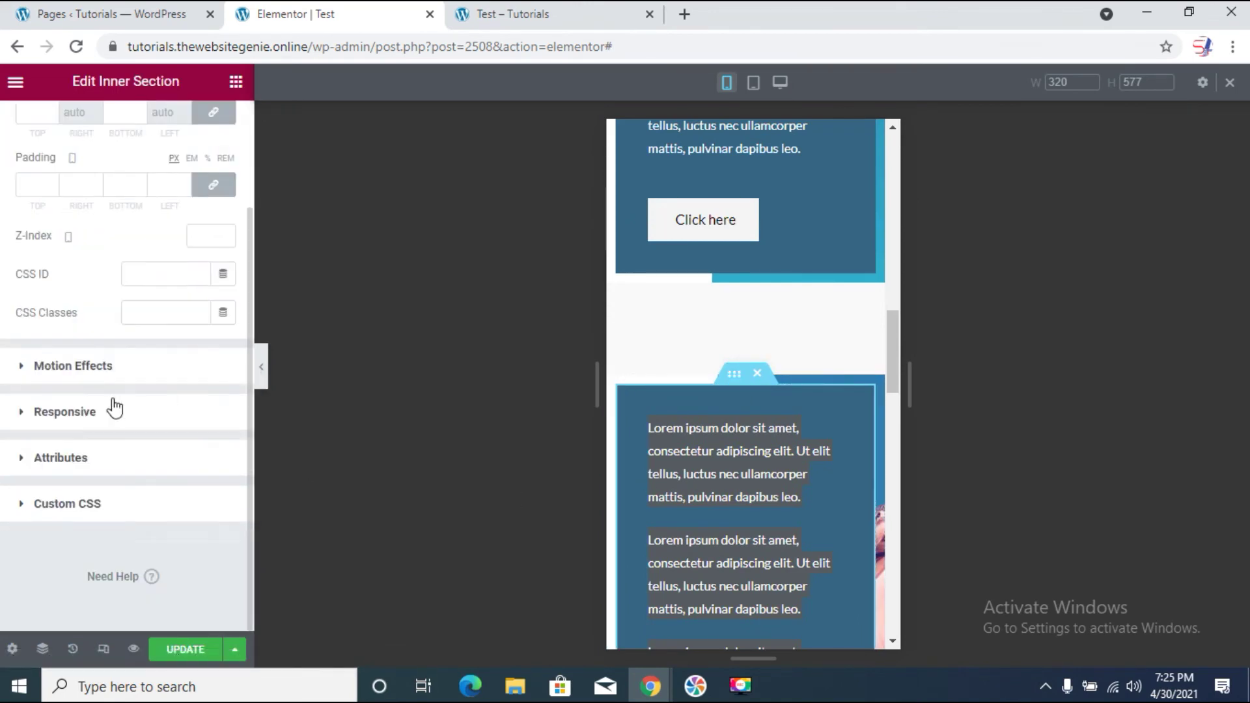
left_click(65, 412)
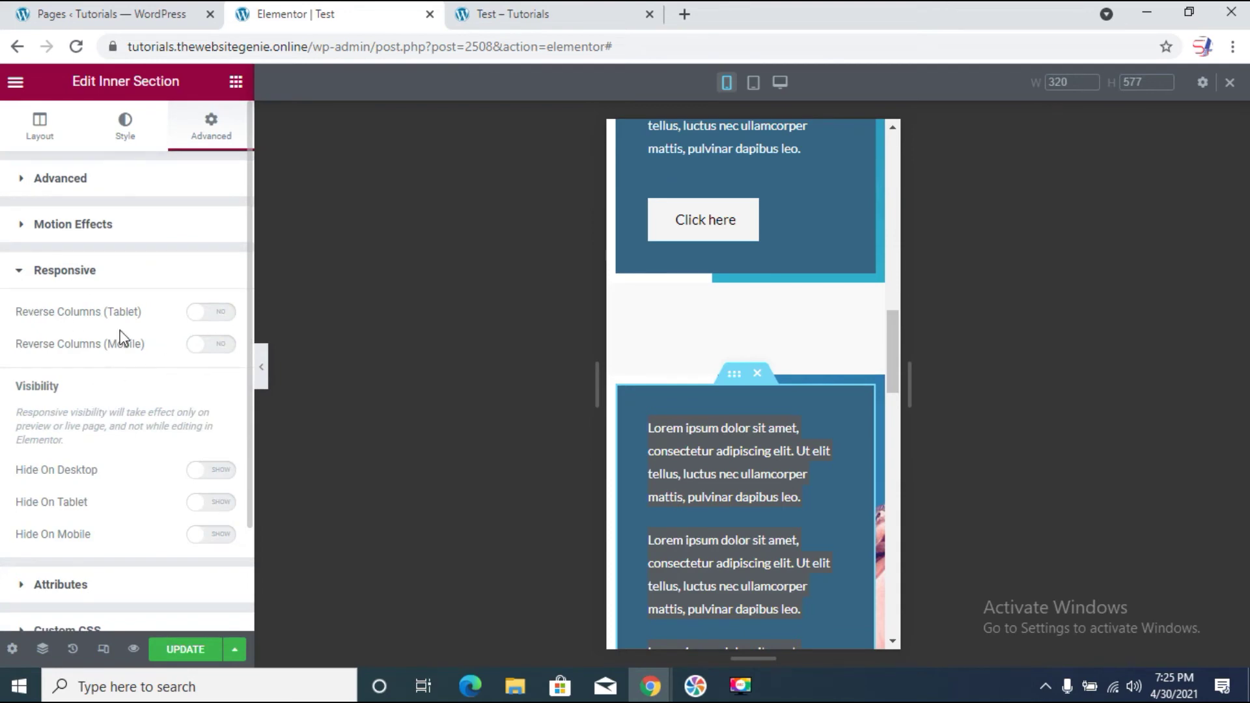
left_click(214, 347)
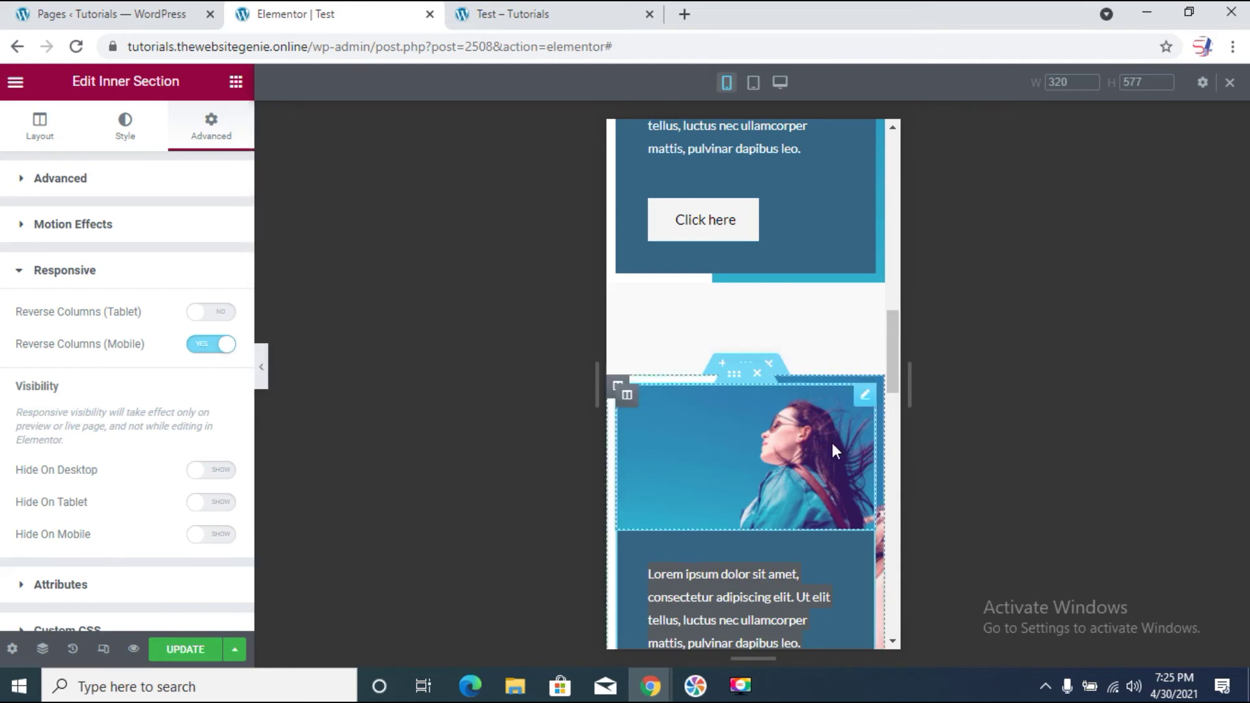
Step: Examine the image and text column order of the new section against the original section in the mobile view
scroll(826, 443, "down", 5)
scroll(719, 351, "up", 3)
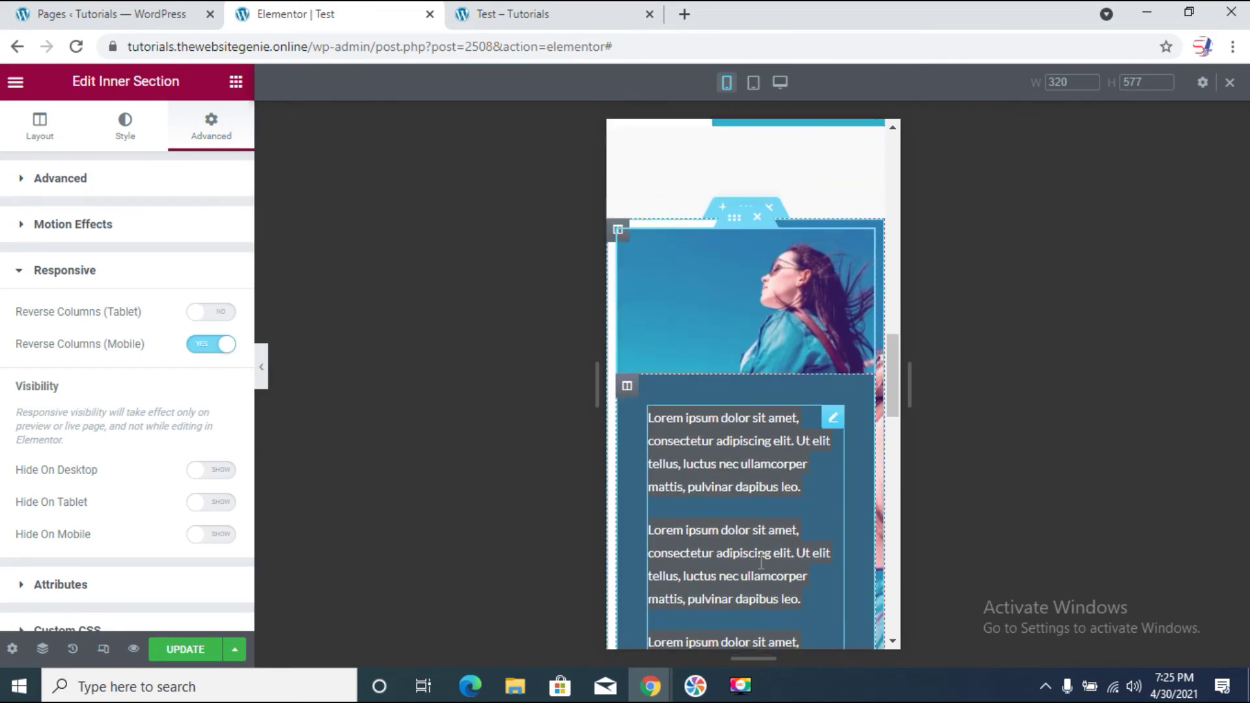
scroll(760, 560, "down", 5)
scroll(800, 544, "up", 5)
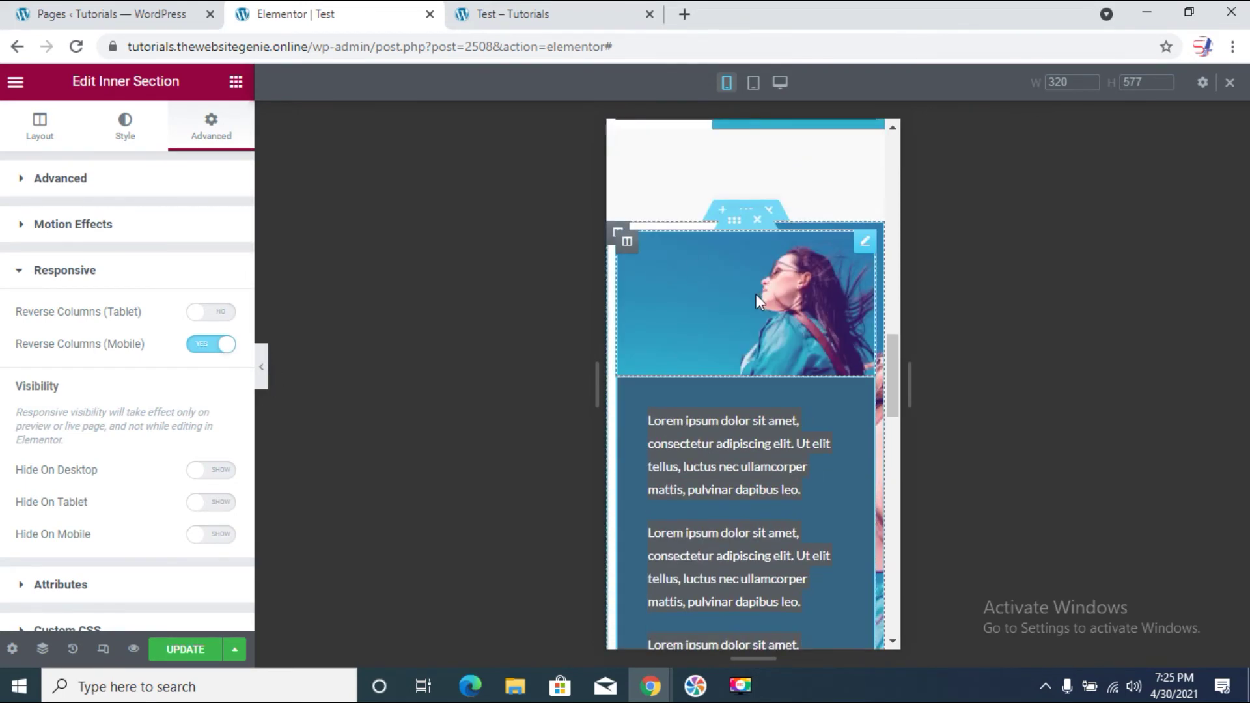
scroll(850, 326, "down", 5)
scroll(849, 325, "up", 7)
scroll(849, 325, "down", 8)
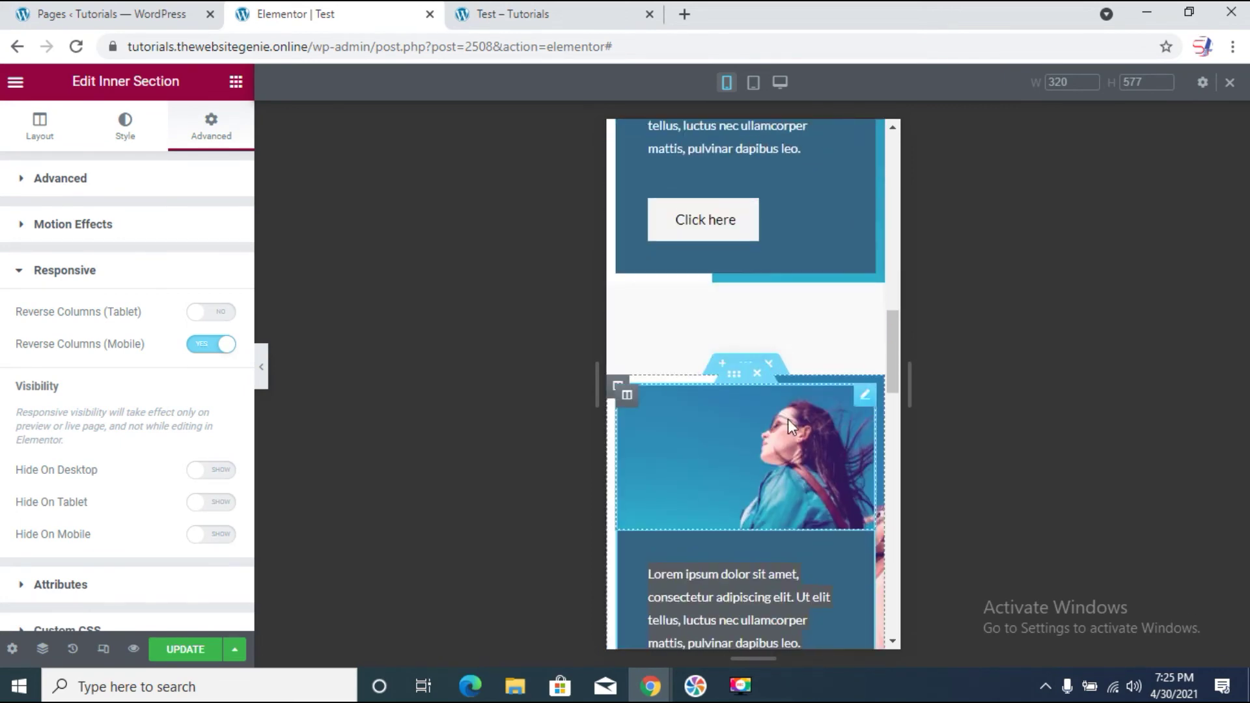
scroll(784, 436, "down", 3)
Step: Update the page and check how the added image sits over the section background in the tablet and desktop views
left_click(183, 649)
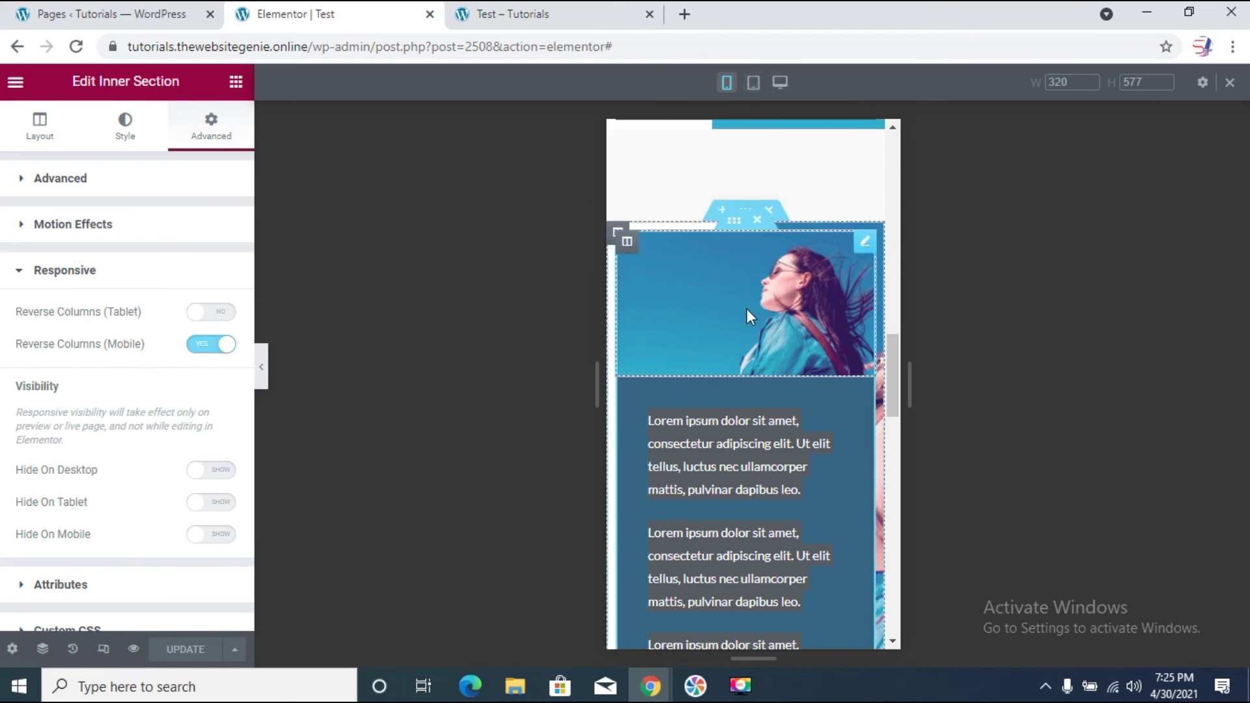
left_click(753, 82)
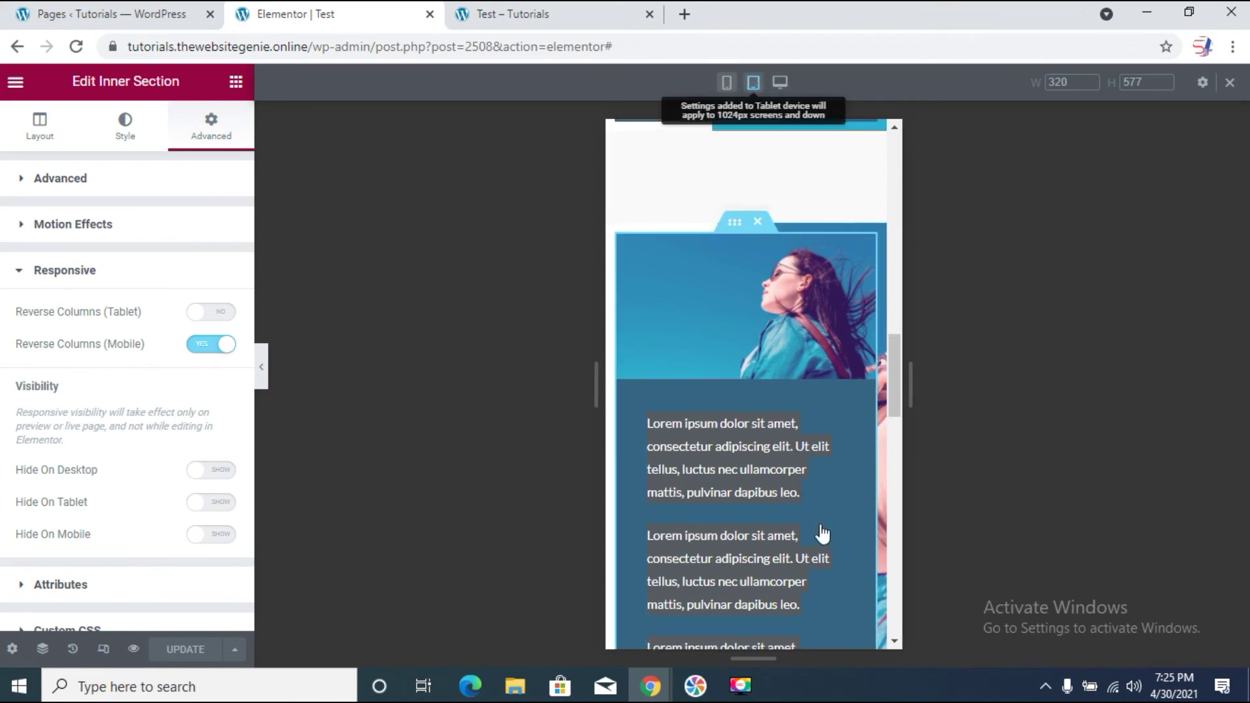
left_click(780, 83)
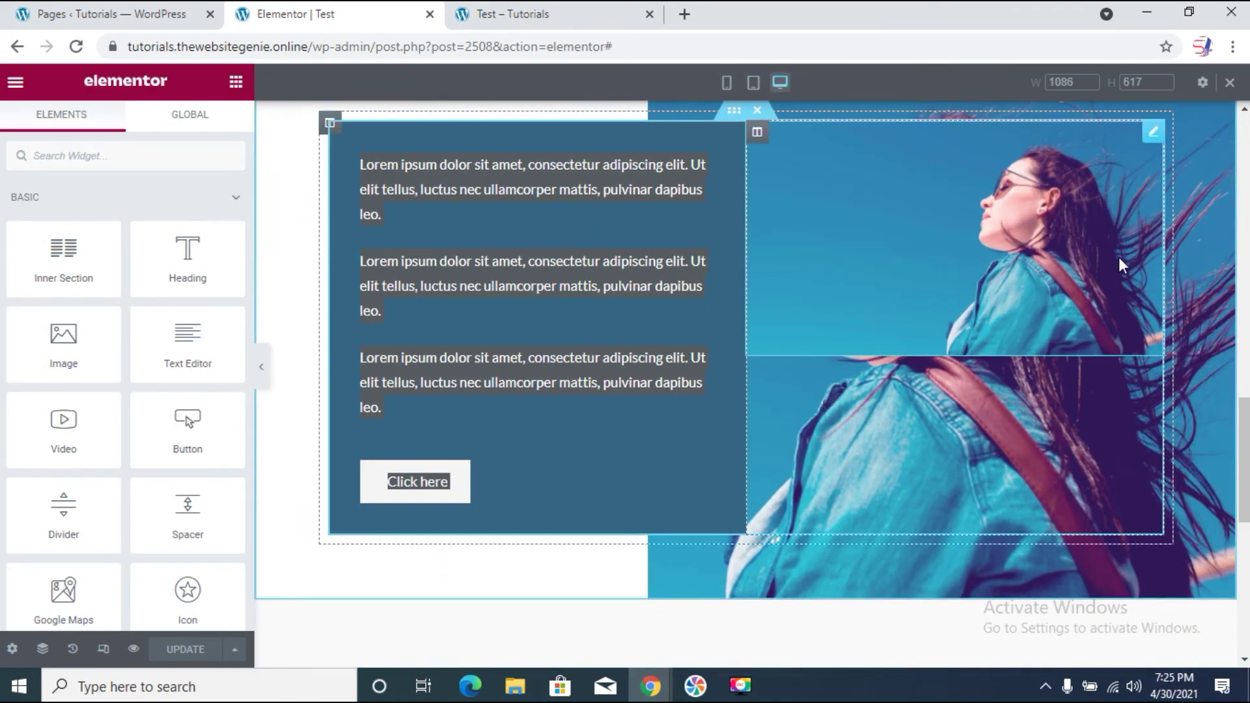
scroll(792, 398, "up", 2)
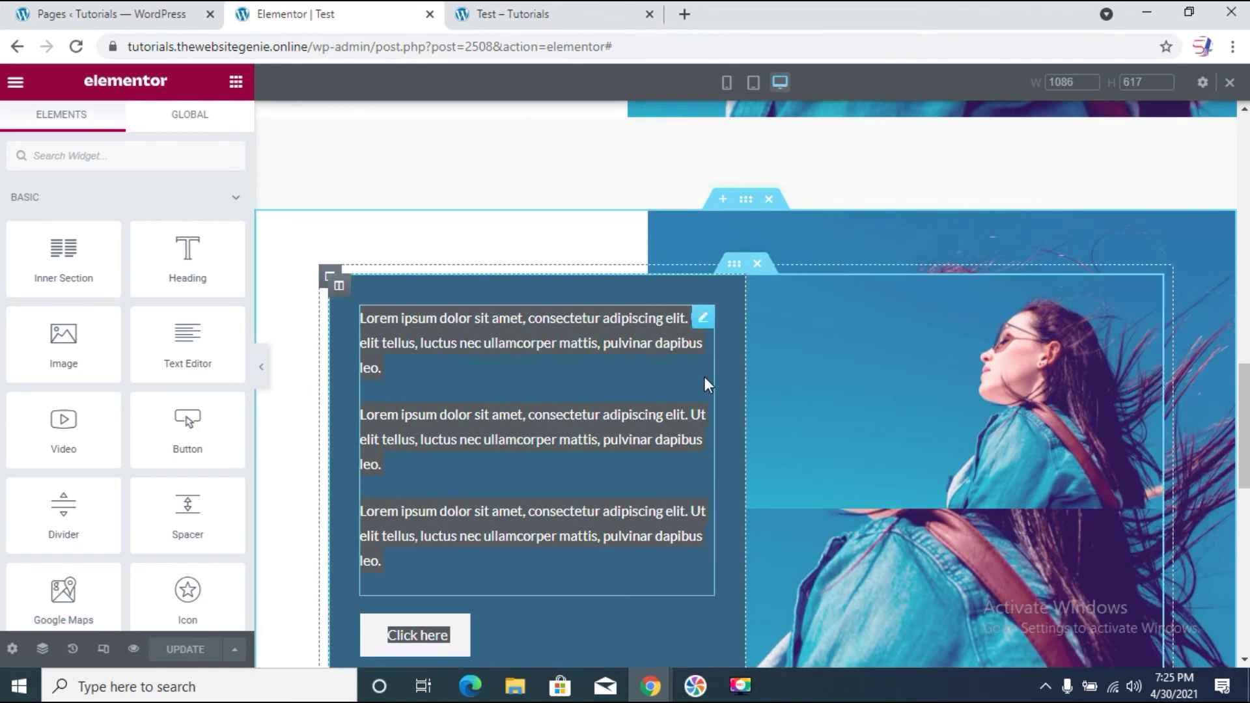
scroll(704, 384, "down", 2)
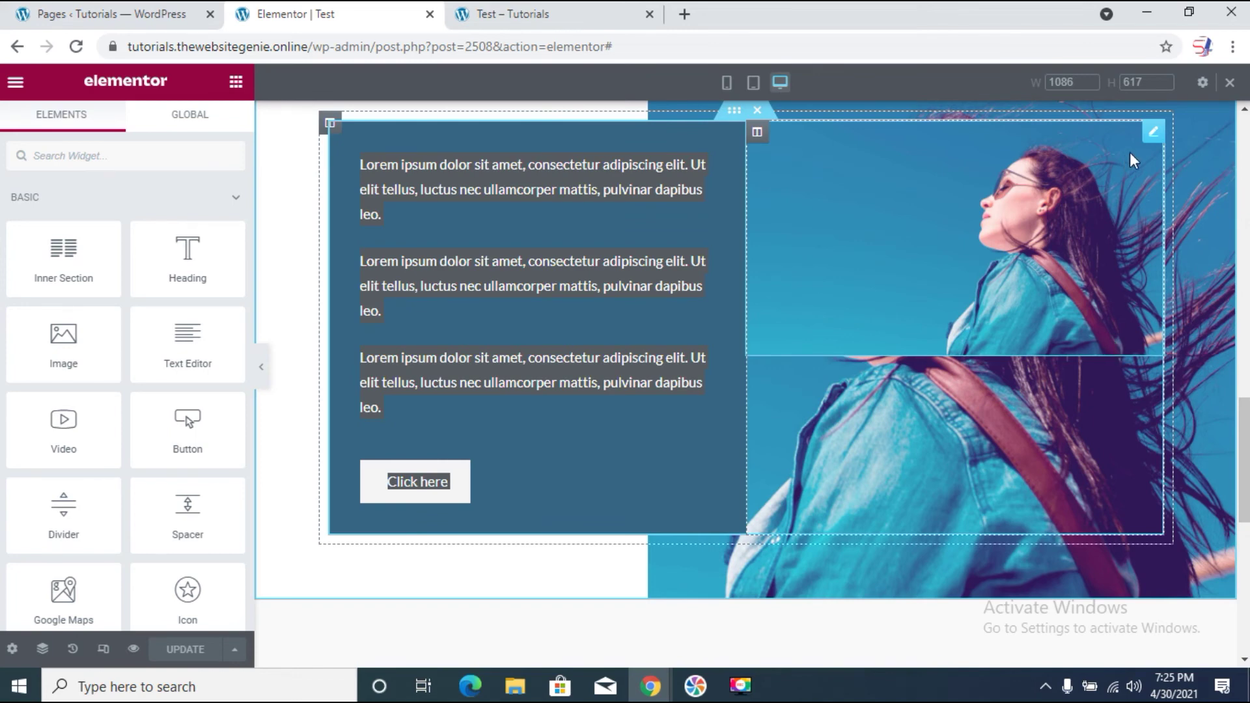
Step: Hide the second column's image on desktop and tablet, leaving it shown on mobile, and update the page
left_click(1155, 135)
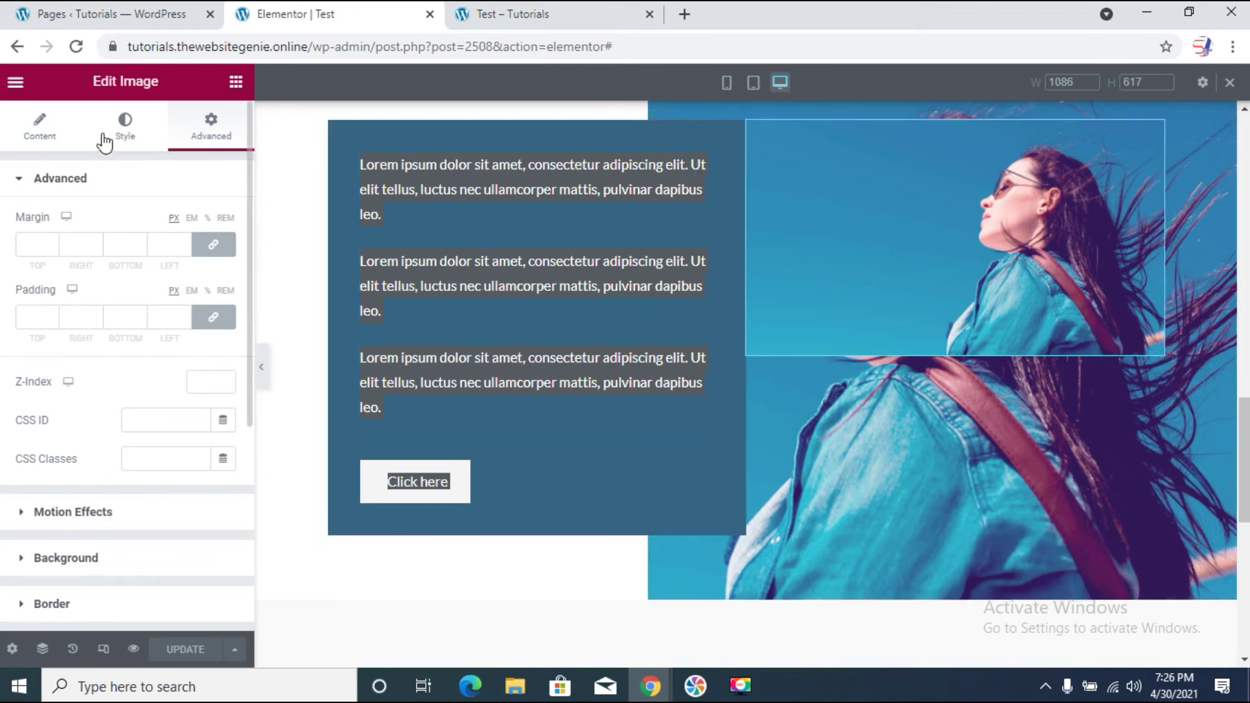
scroll(135, 347, "down", 5)
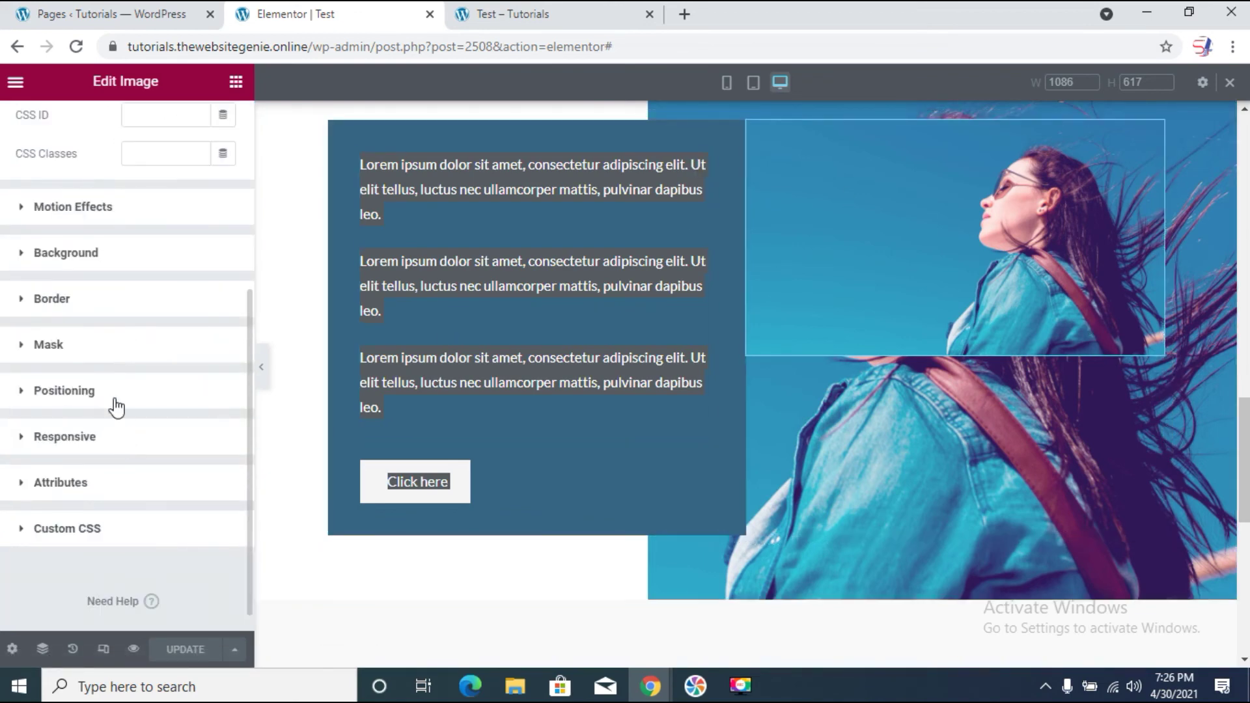
left_click(87, 449)
scroll(167, 511, "down", 3)
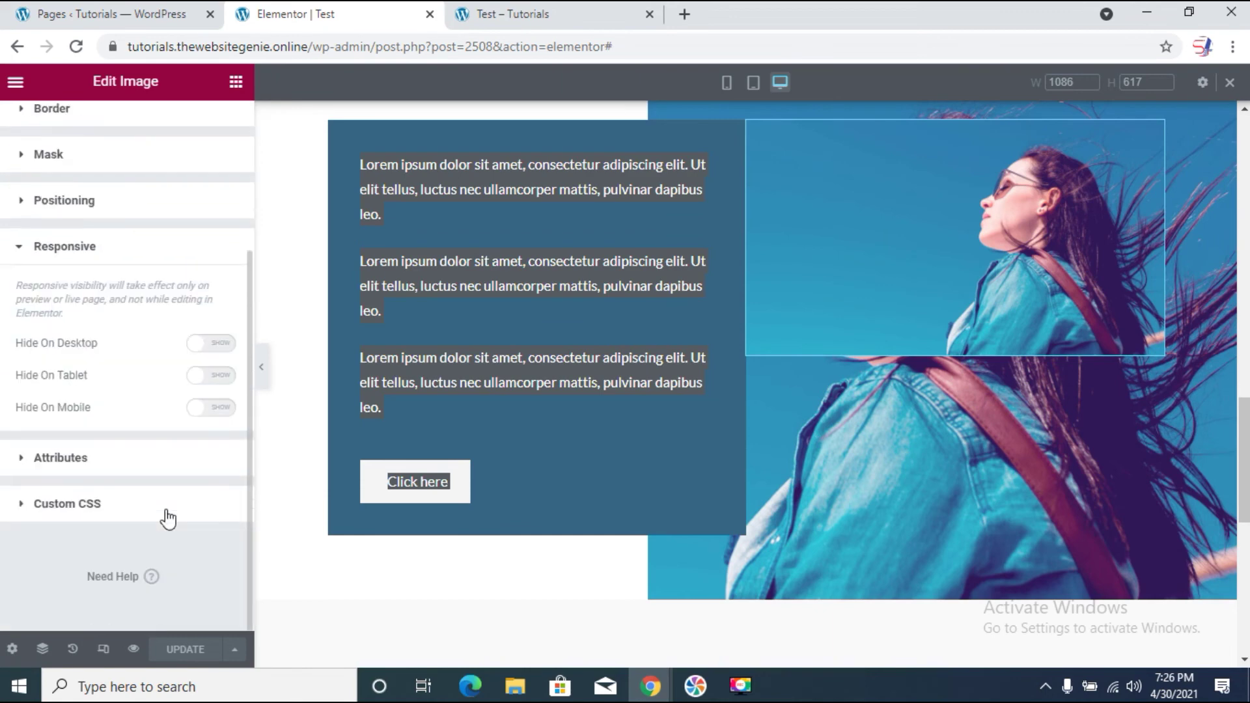
left_click(206, 345)
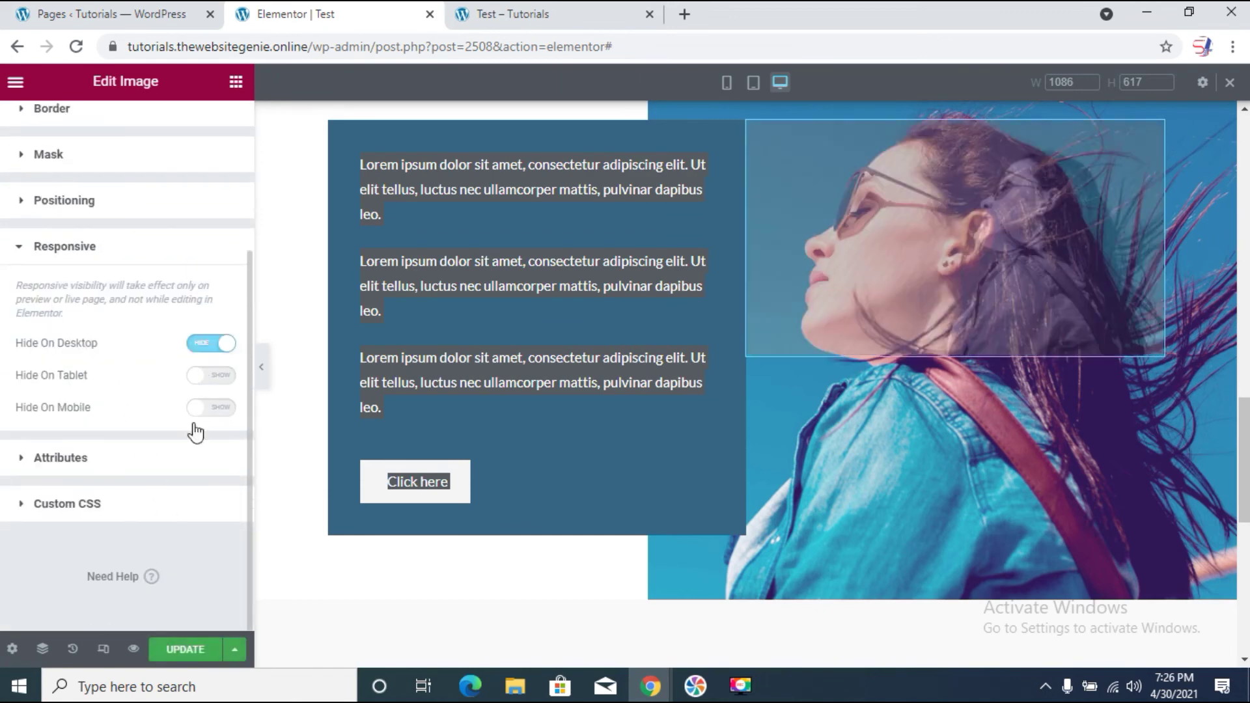
left_click(206, 376)
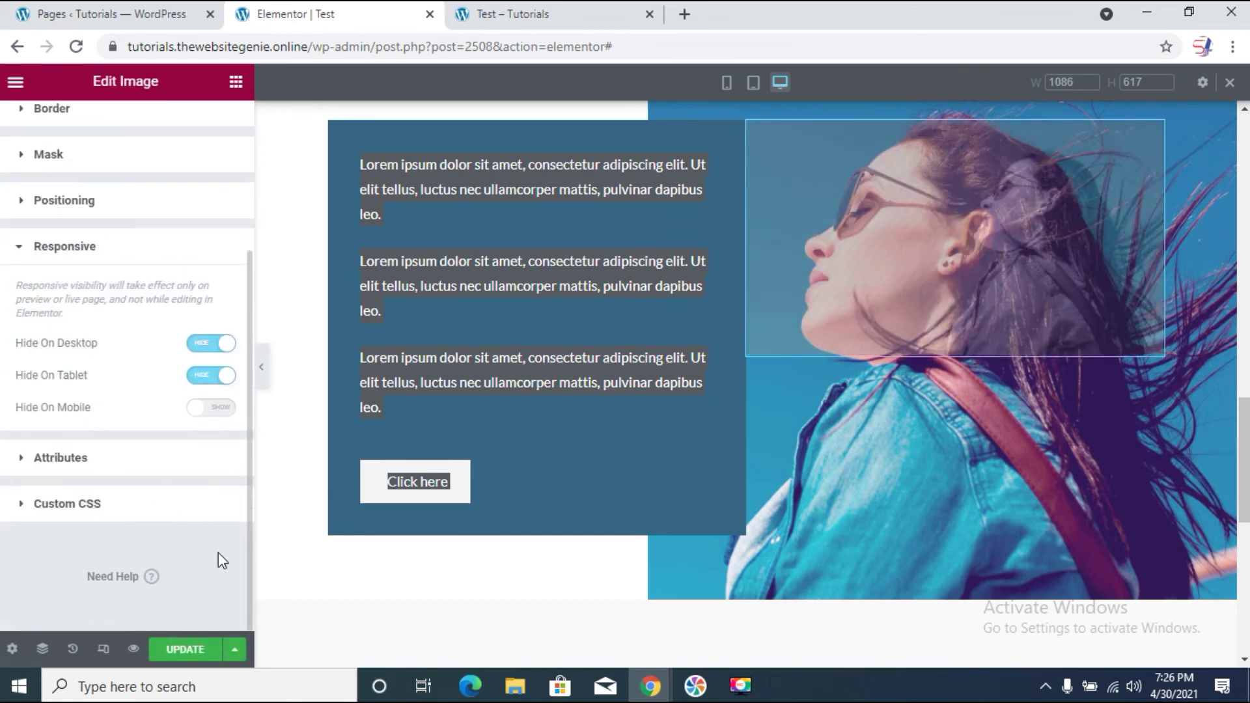
left_click(184, 651)
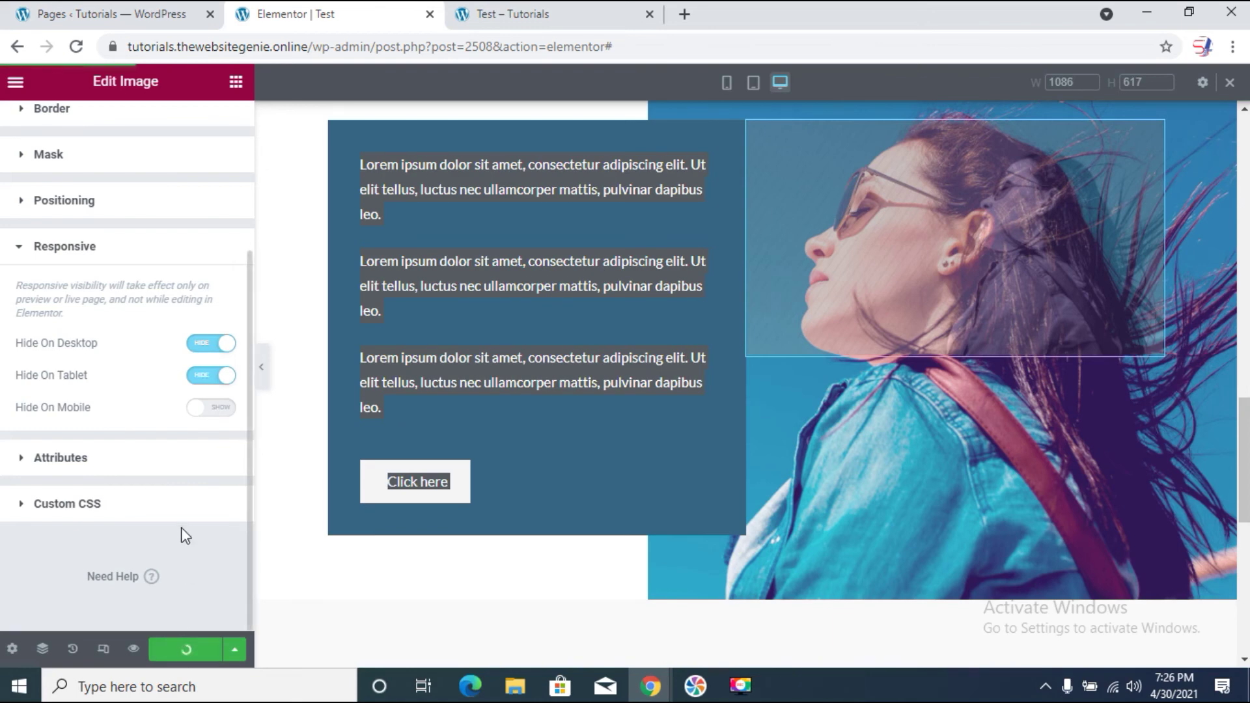
Step: Compare the new section with the original one on the desktop page preview
left_click(484, 19)
scroll(904, 349, "down", 4)
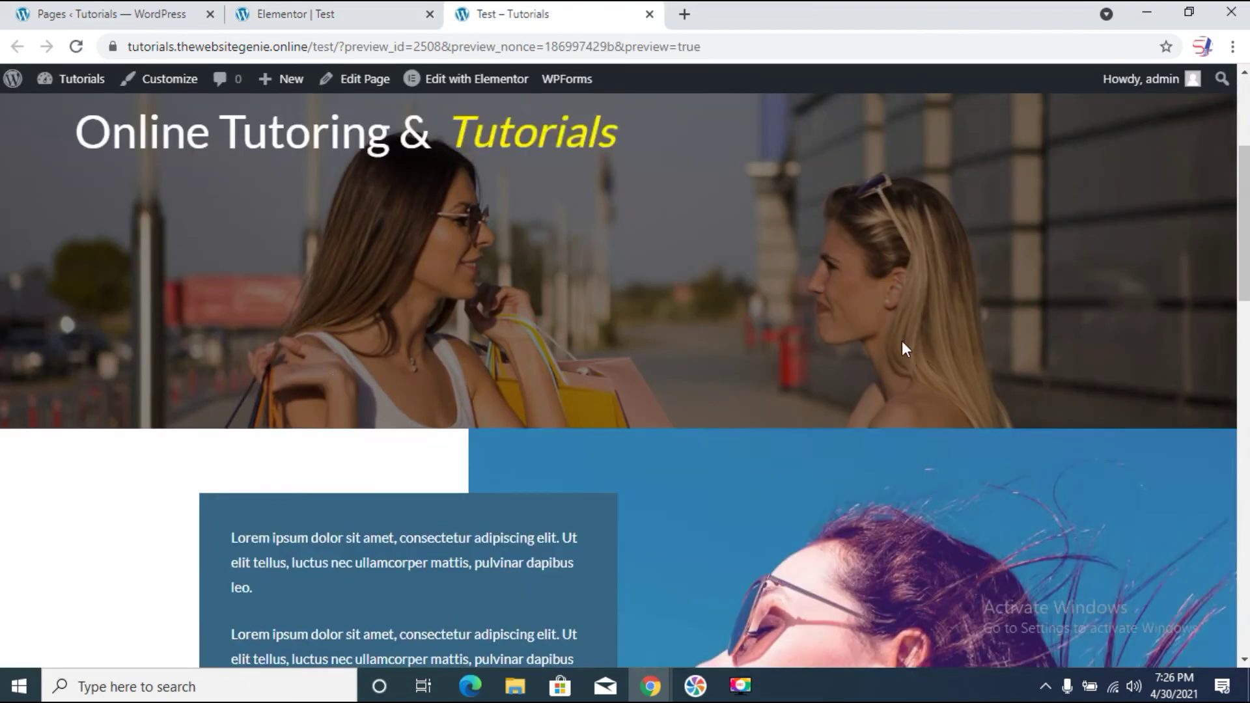
scroll(639, 304, "down", 8)
scroll(639, 305, "up", 4)
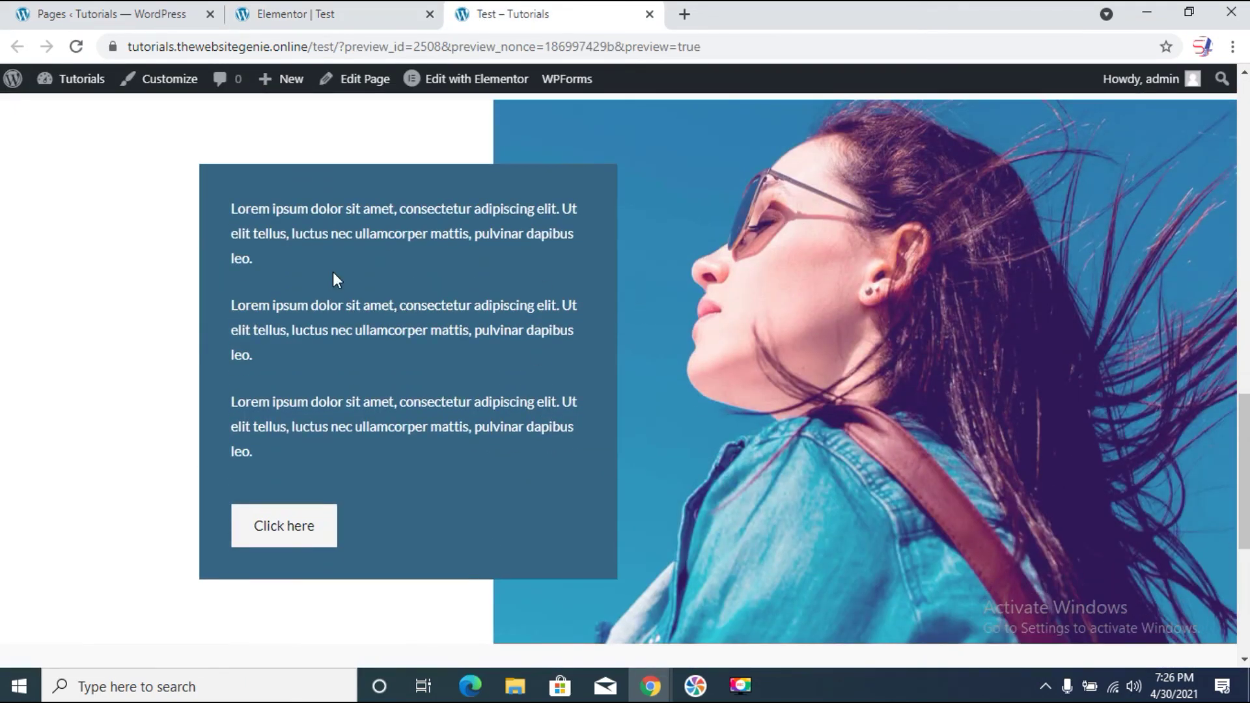
scroll(716, 293, "down", 3)
scroll(609, 300, "up", 5)
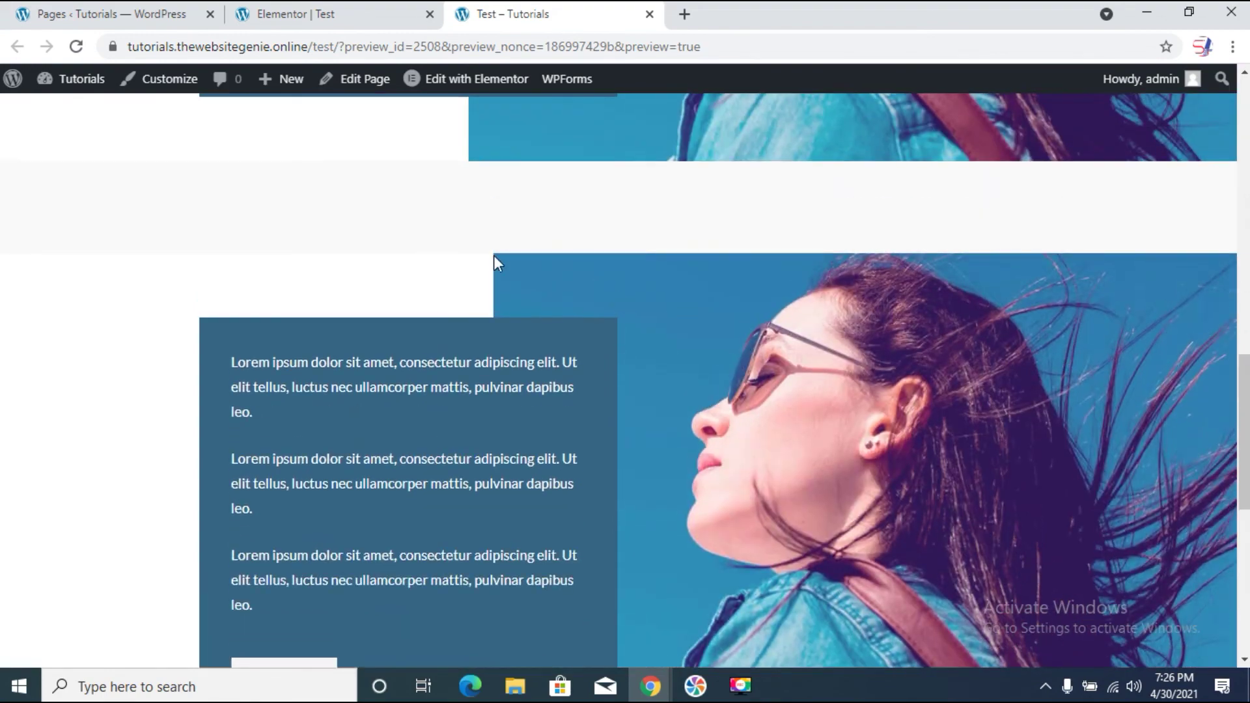
Step: Inspect the previewed page with the browser's developer tools and switch it to mobile device emulation
right_click(441, 201)
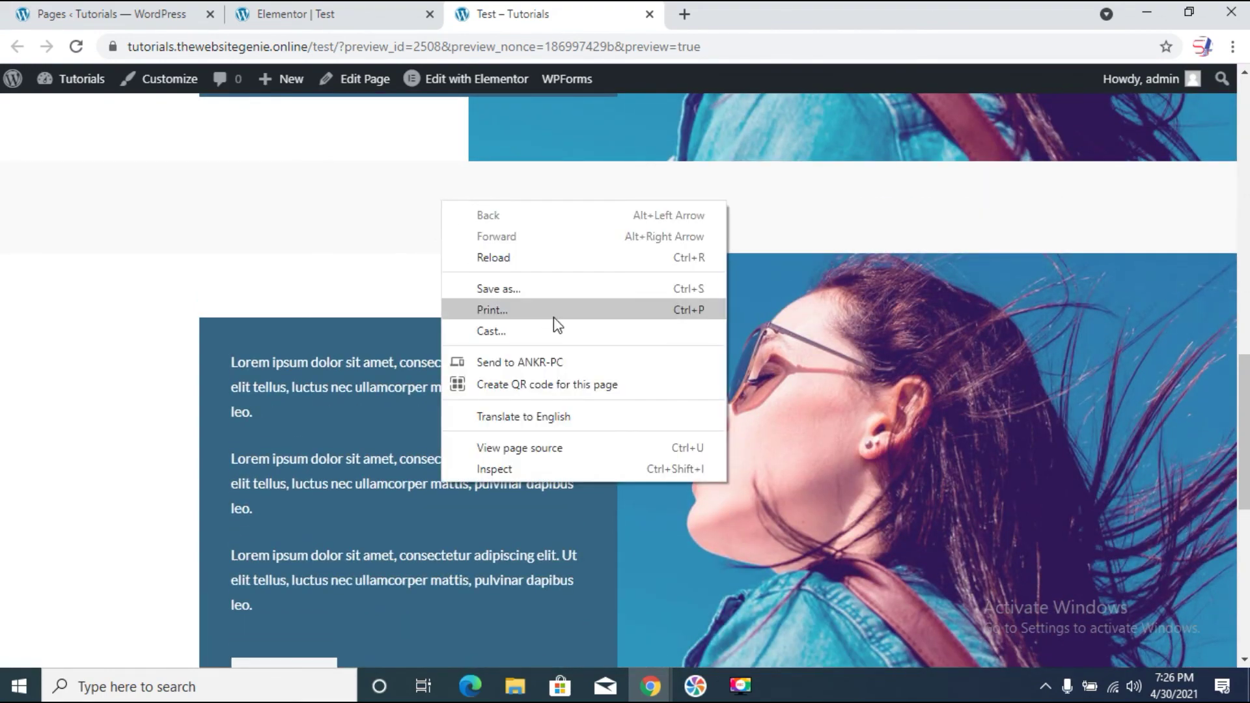
left_click(495, 468)
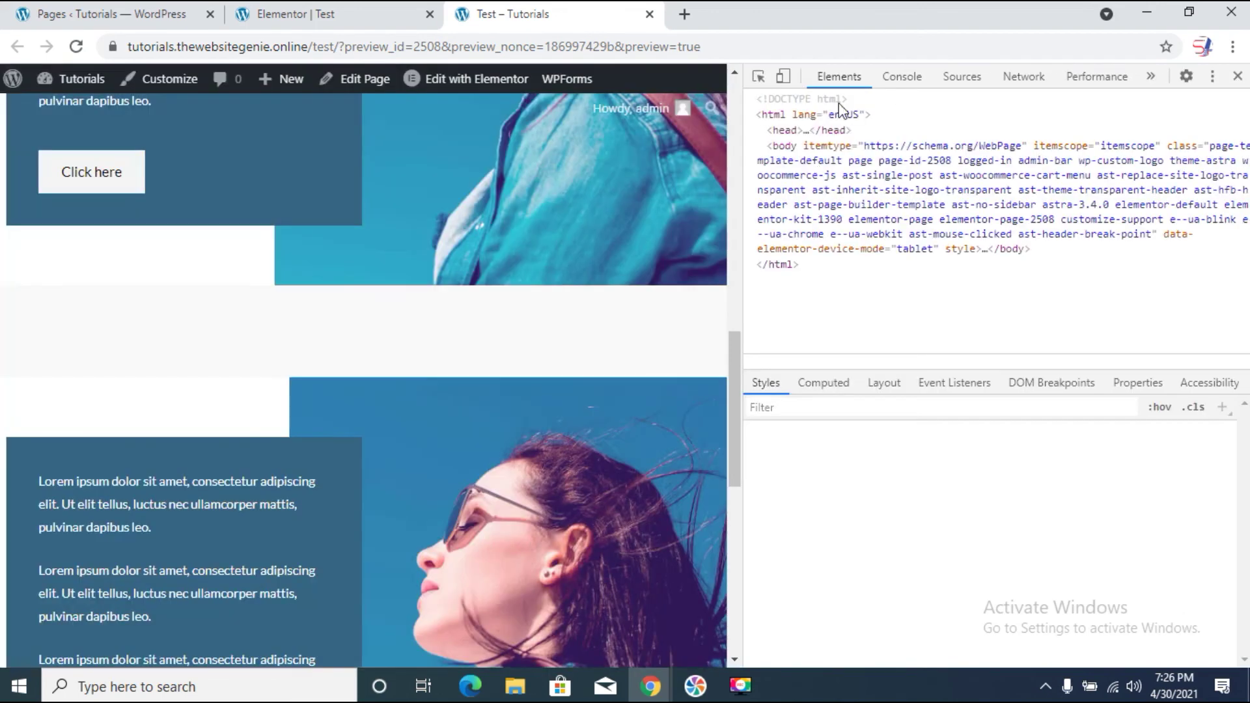
key("ctrl+shift+m")
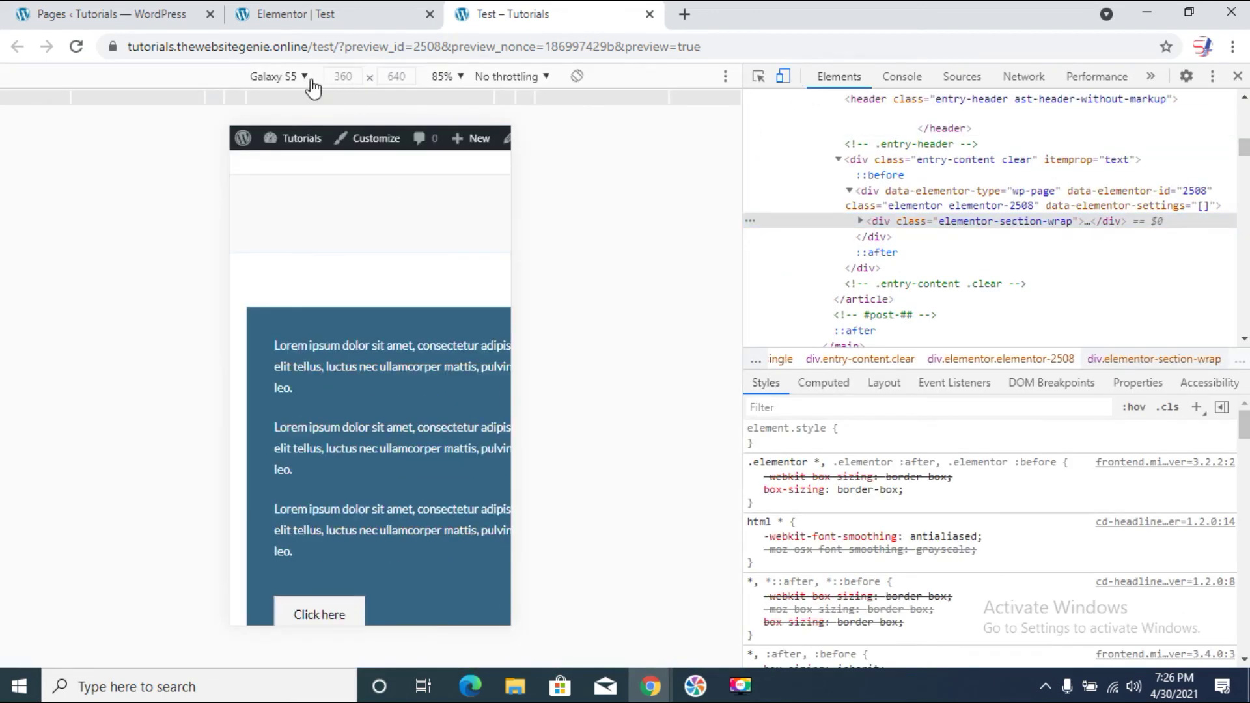
Step: Examine the original and recreated sections in the Galaxy S5 emulation, checking the image above the text, the blue column and the background edges
scroll(431, 299, "up", 9)
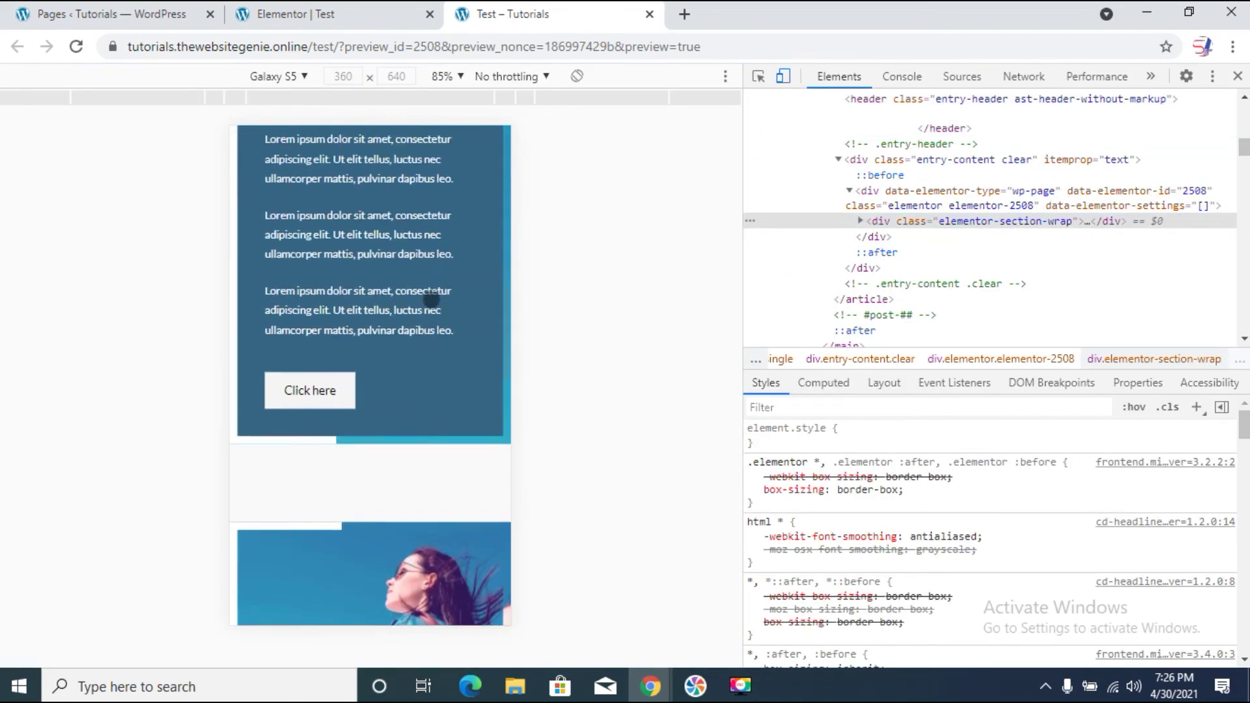
scroll(431, 300, "up", 5)
scroll(267, 238, "down", 9)
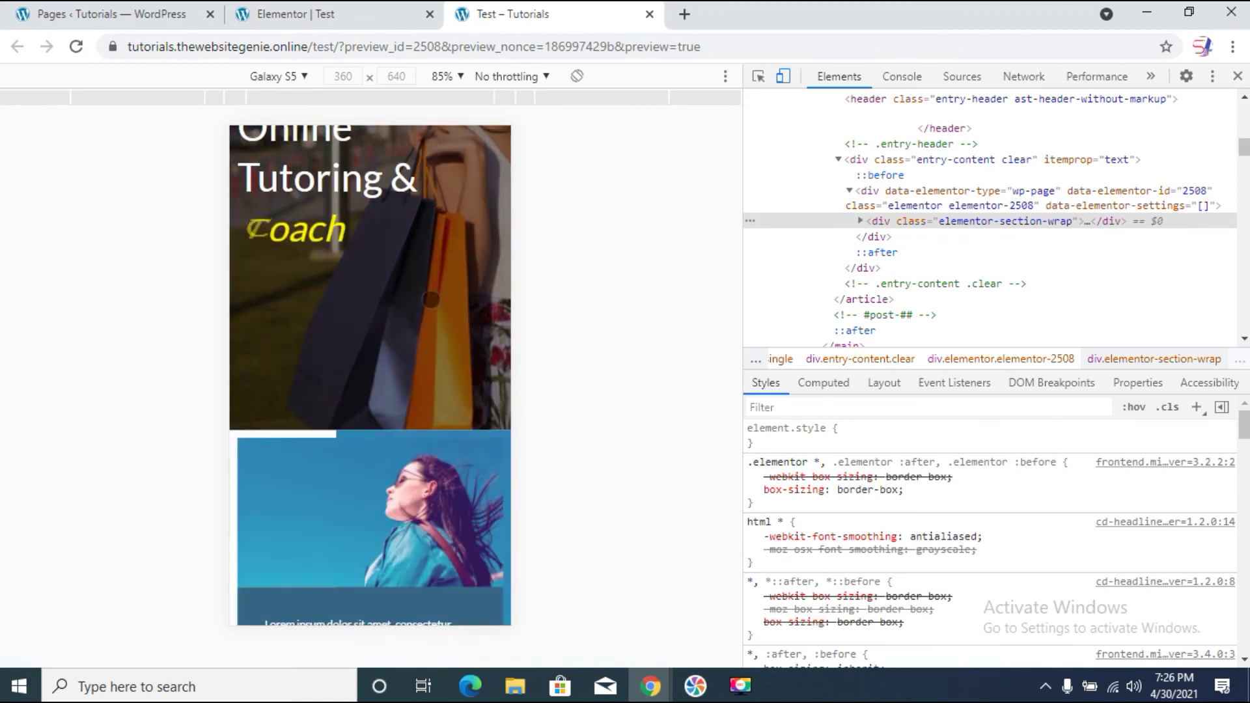
scroll(476, 300, "down", 8)
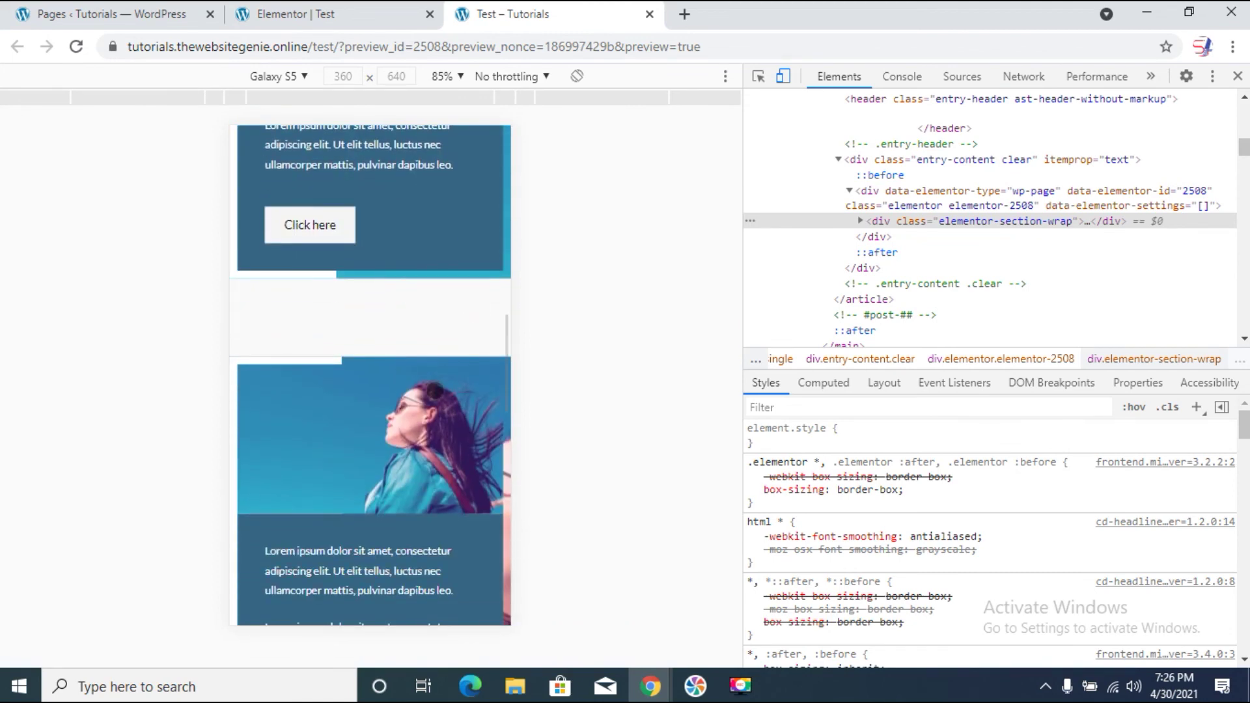
scroll(382, 339, "up", 2)
scroll(401, 376, "down", 4)
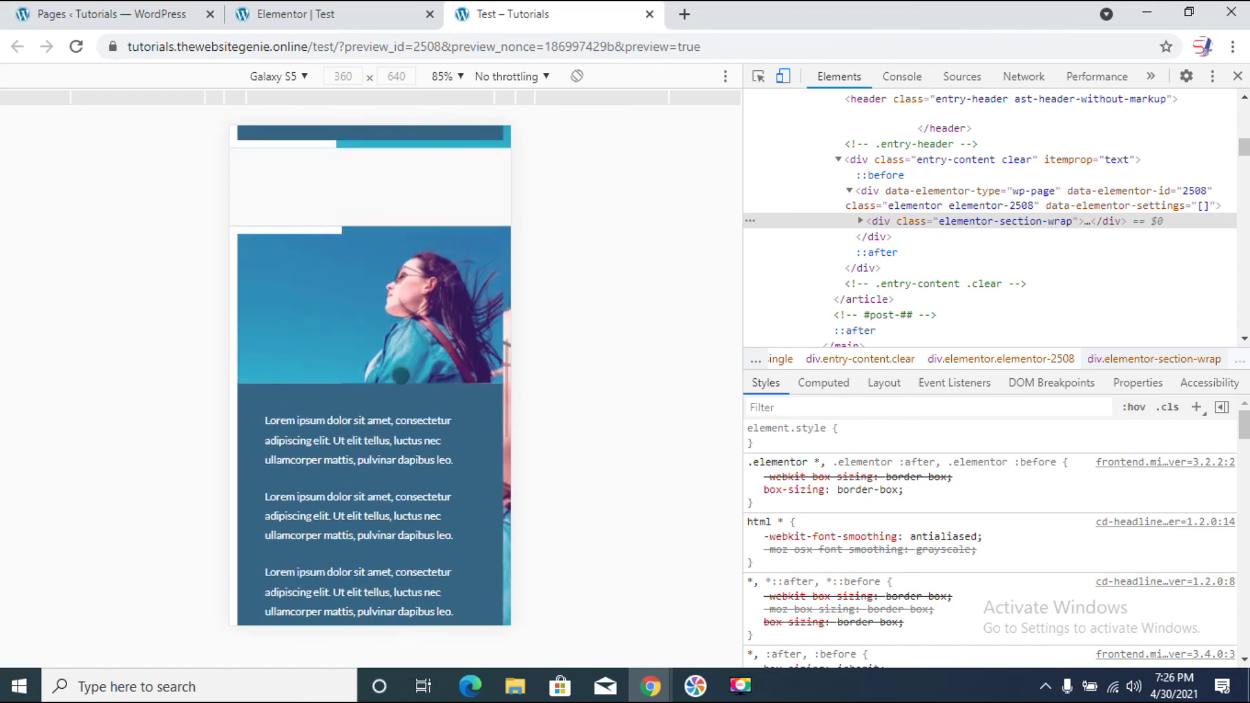
scroll(400, 376, "down", 2)
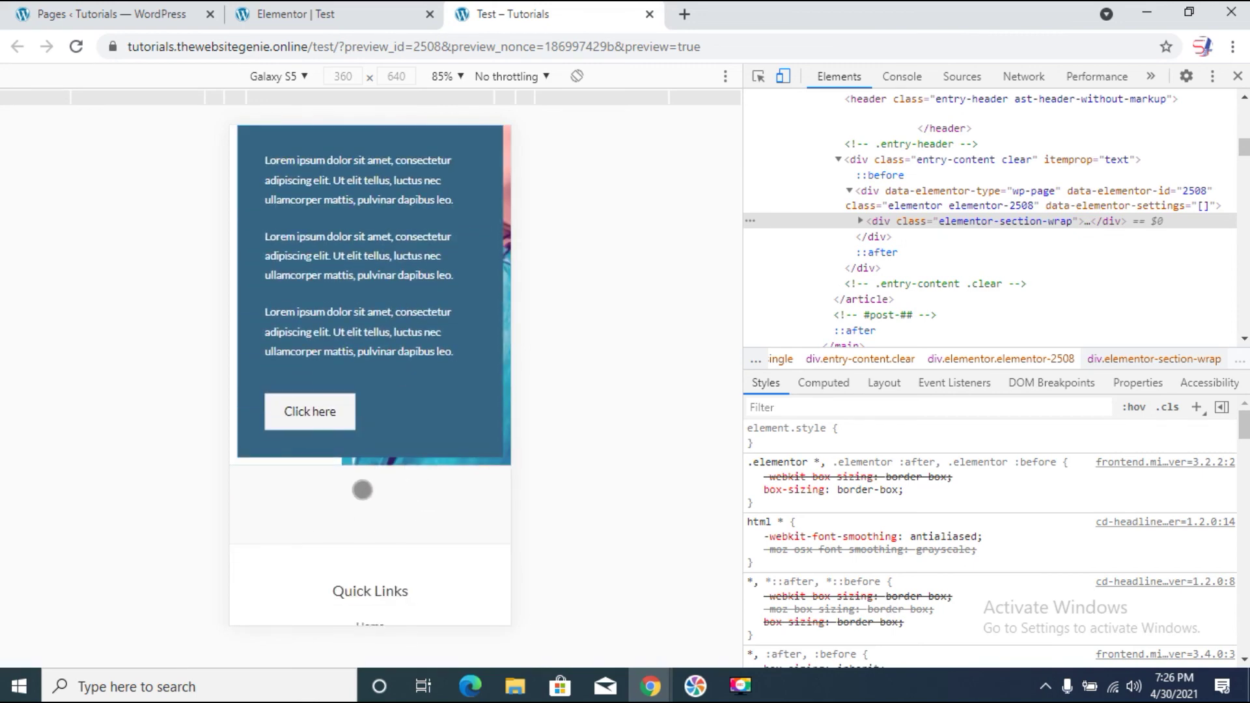
scroll(410, 490, "up", 5)
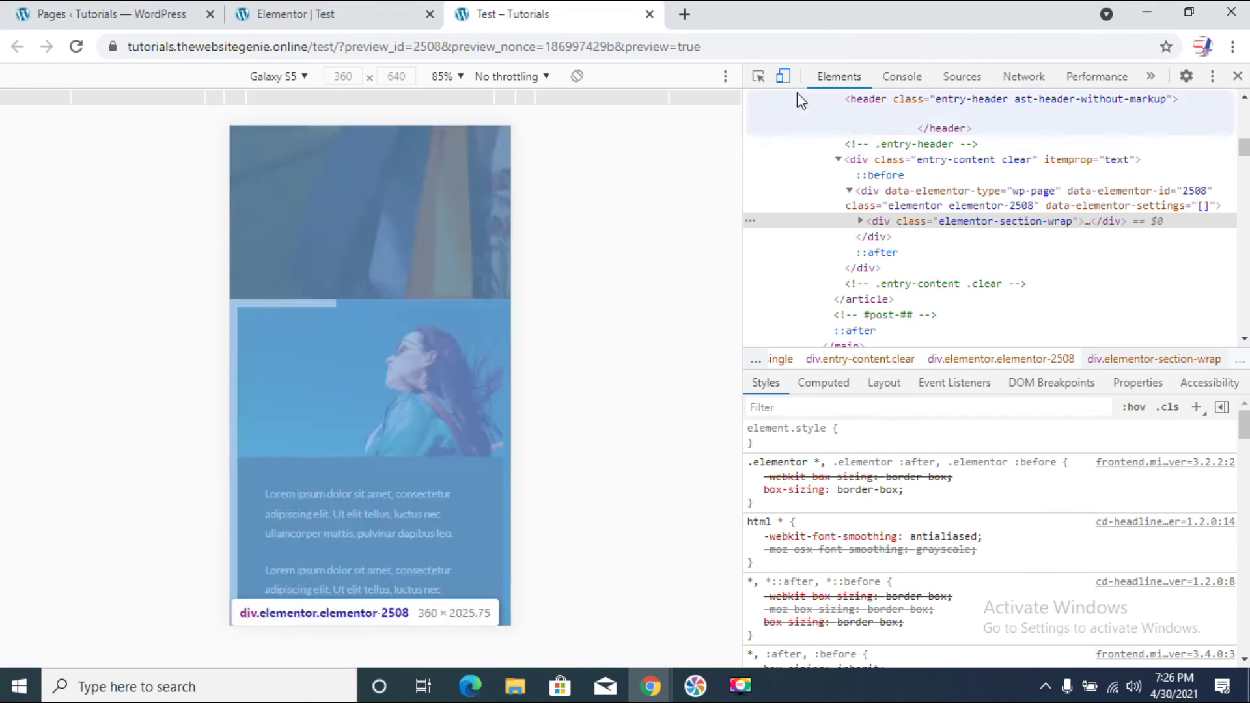
Step: Turn off the mobile device emulation and close the developer tools to return the preview to full desktop width
left_click(759, 77)
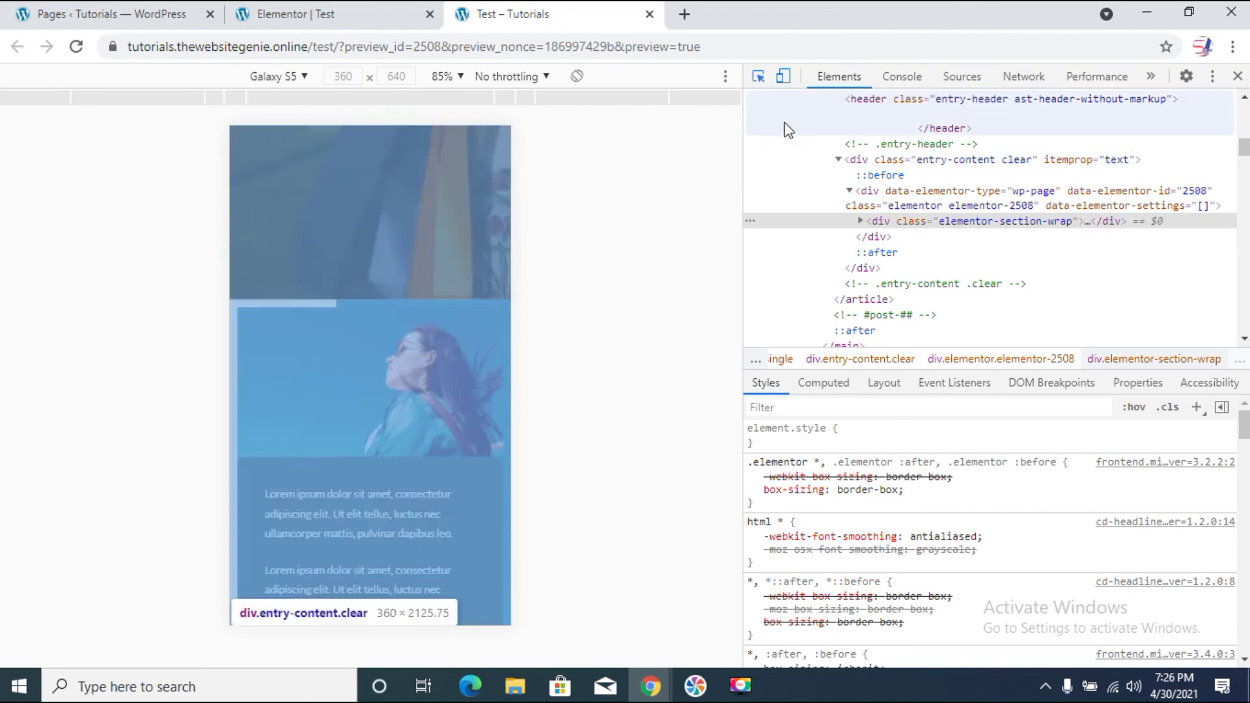
left_click(759, 78)
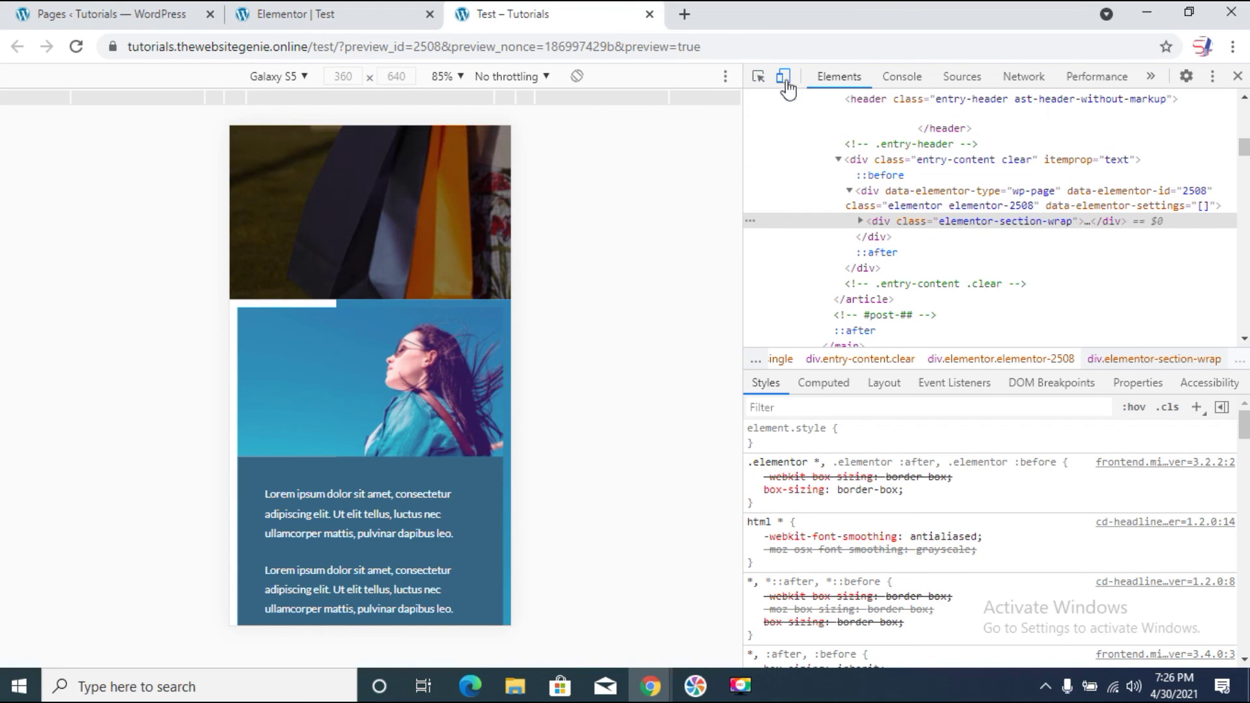
scroll(867, 220, "up", 5)
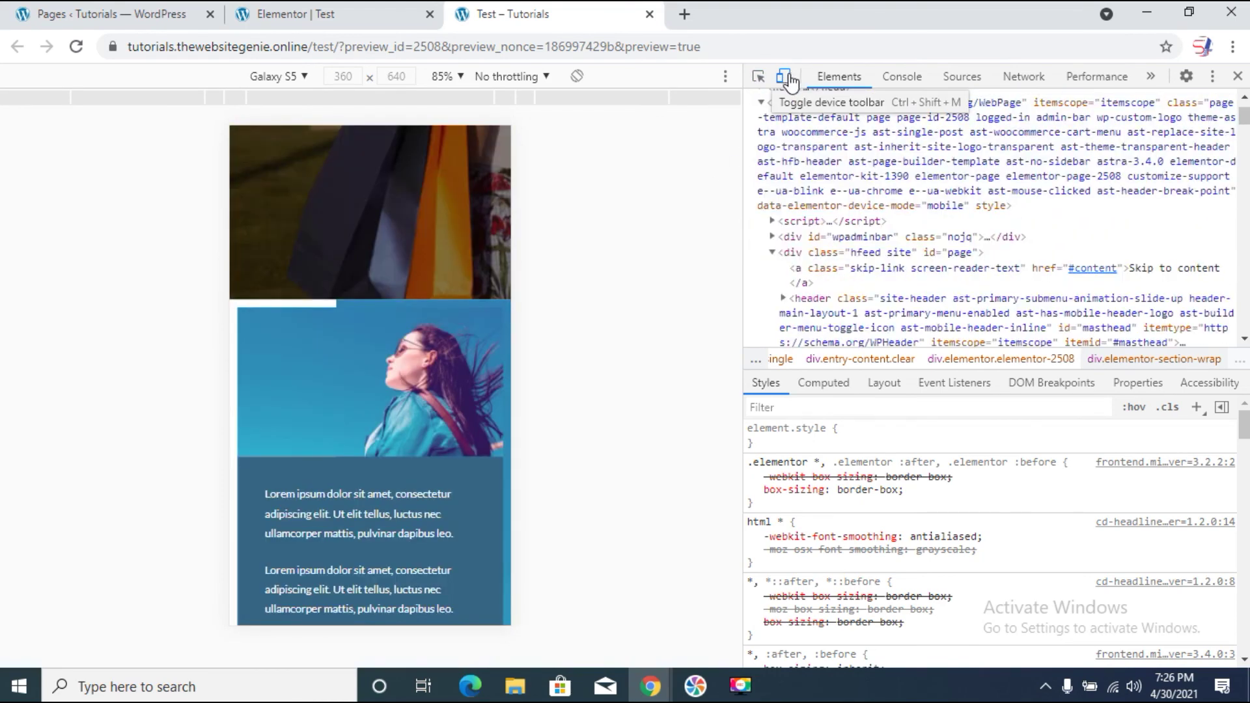
left_click(784, 78)
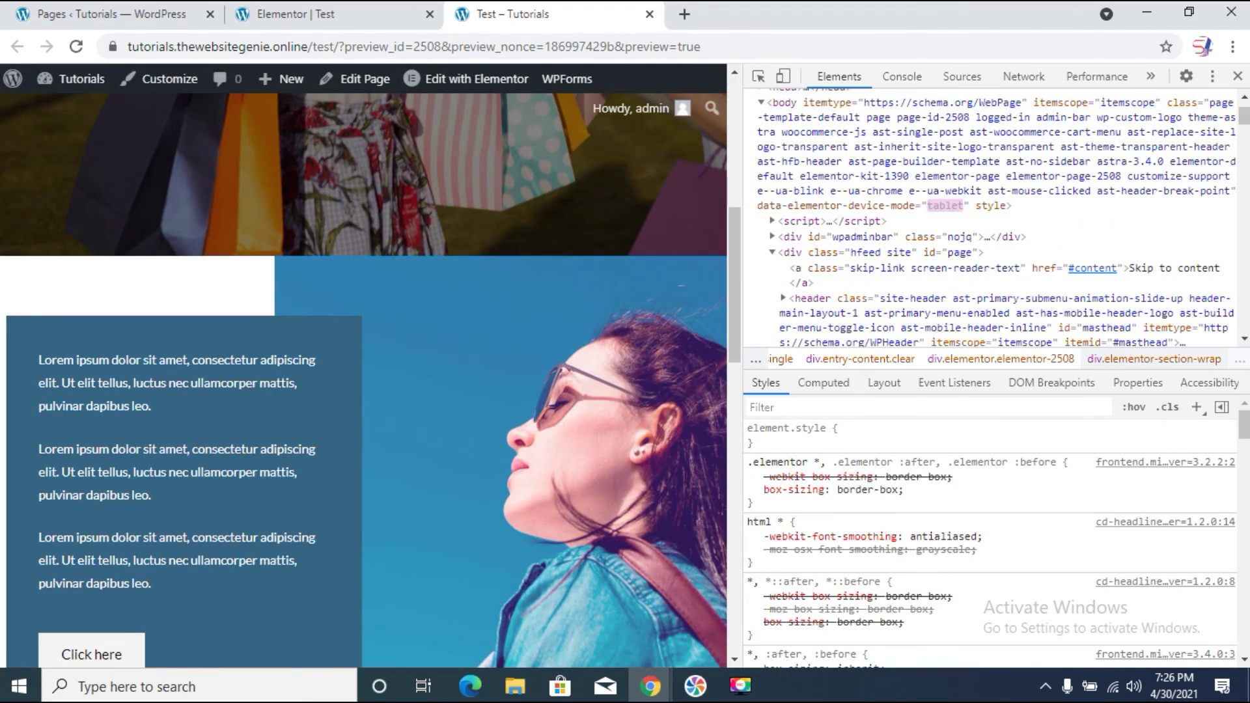
left_click(1239, 78)
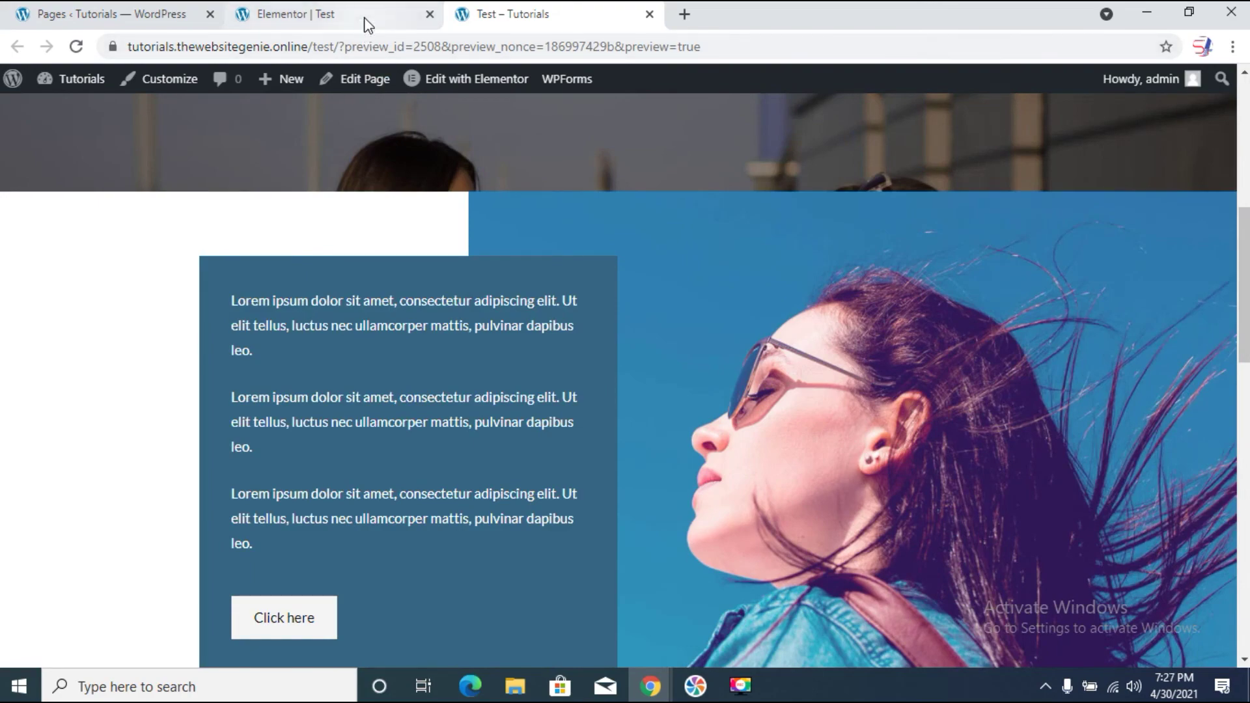
Step: Review both overlapping-column sections once more on the full-width desktop preview, comparing the recreated one with the original
scroll(626, 333, "down", 4)
scroll(626, 334, "up", 2)
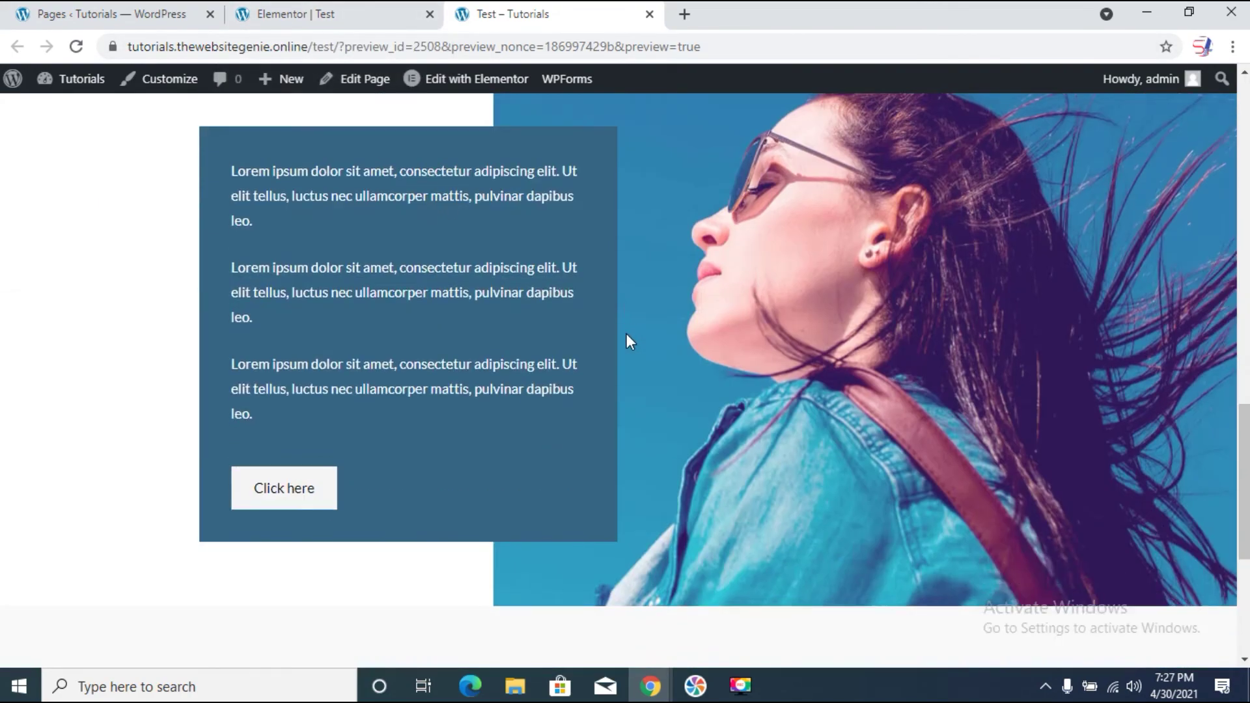
scroll(627, 335, "down", 5)
scroll(627, 337, "up", 10)
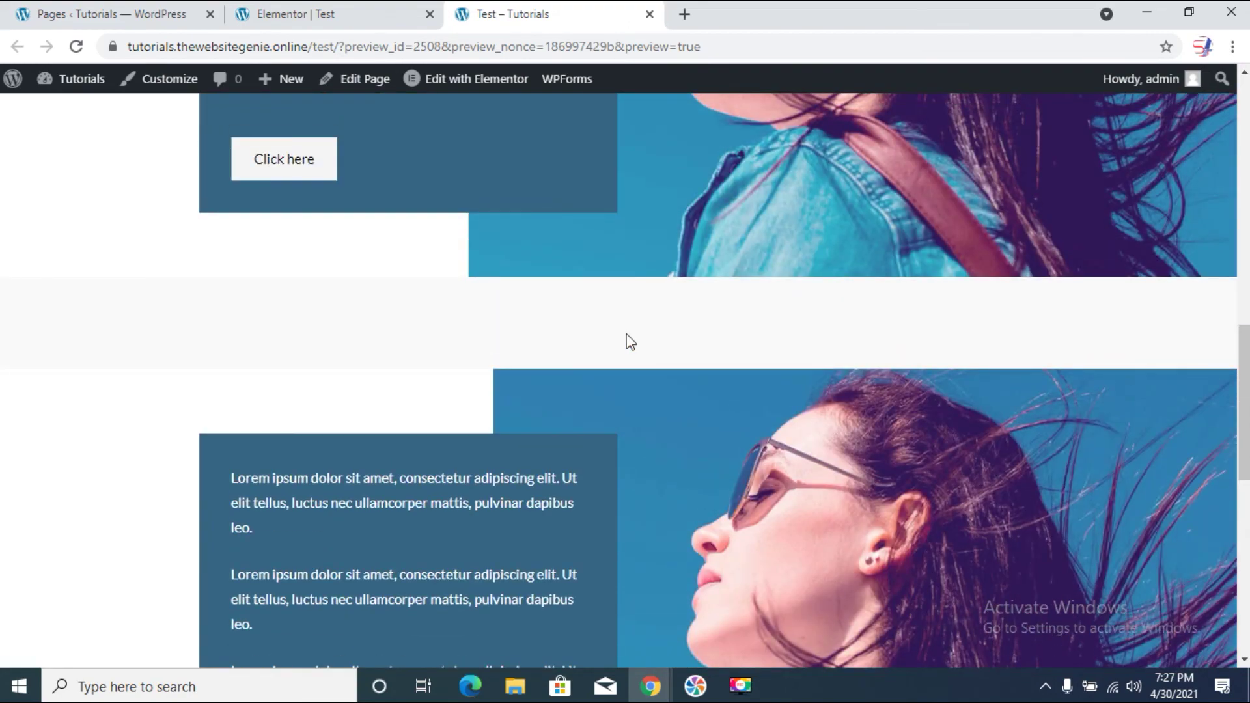
scroll(630, 341, "up", 7)
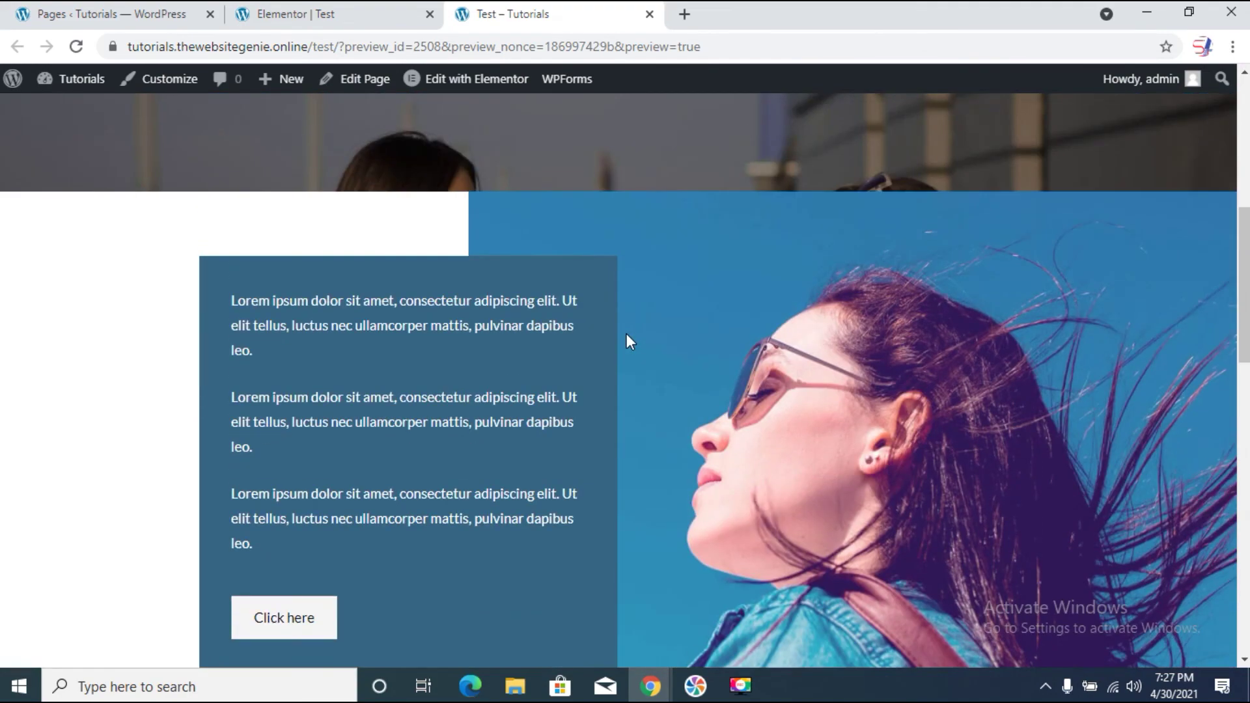